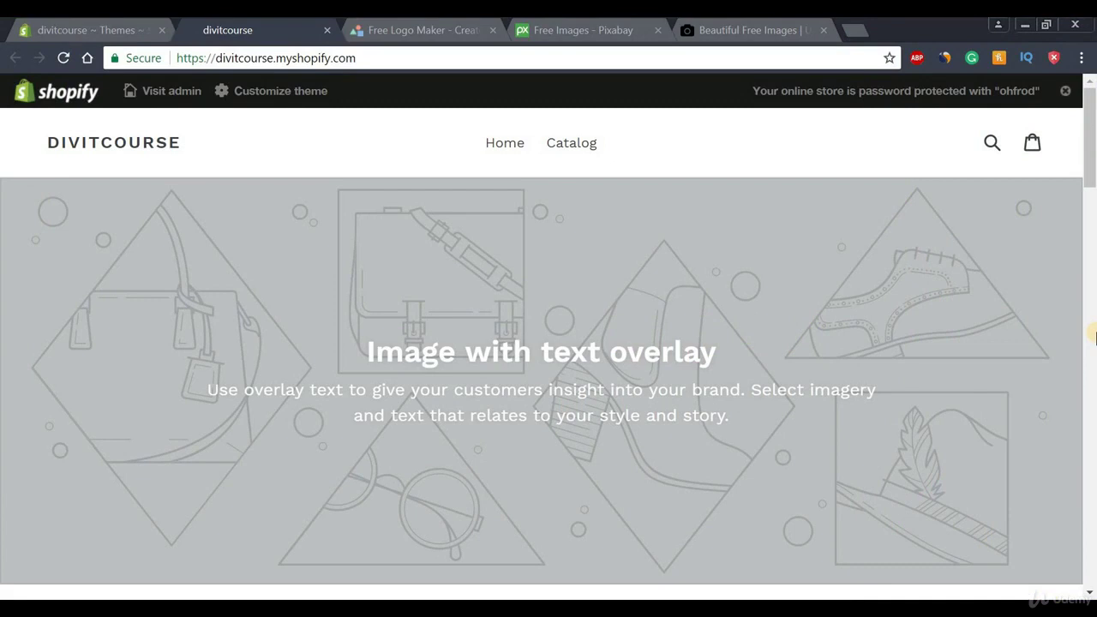
Open the live Debut theme in the theme editor and bring up its Header section settings.
click(277, 96)
click(89, 30)
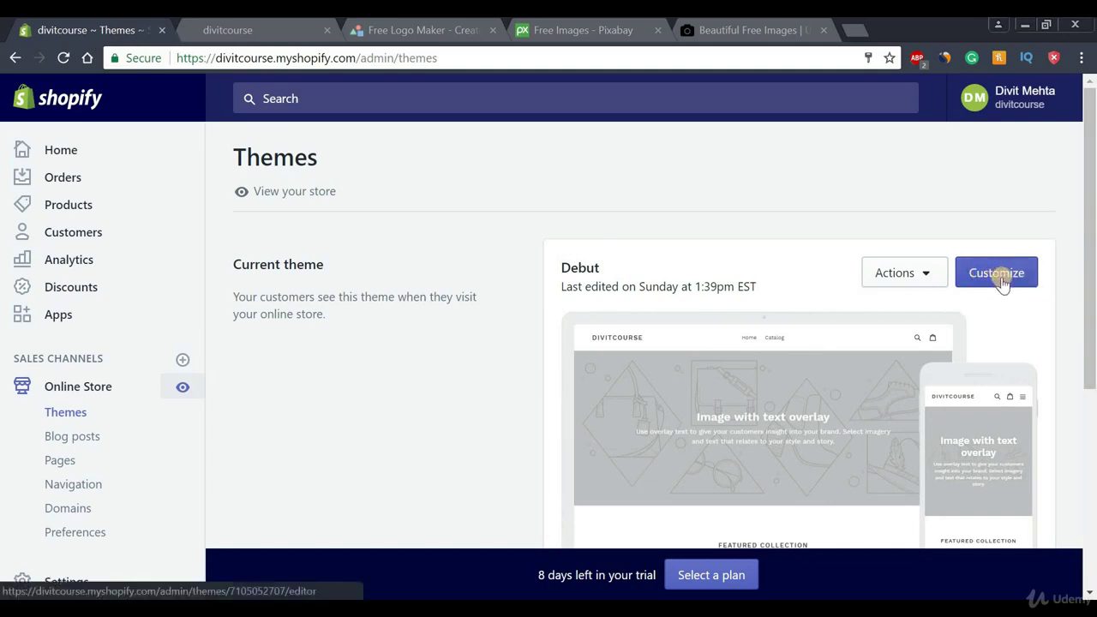
click(244, 31)
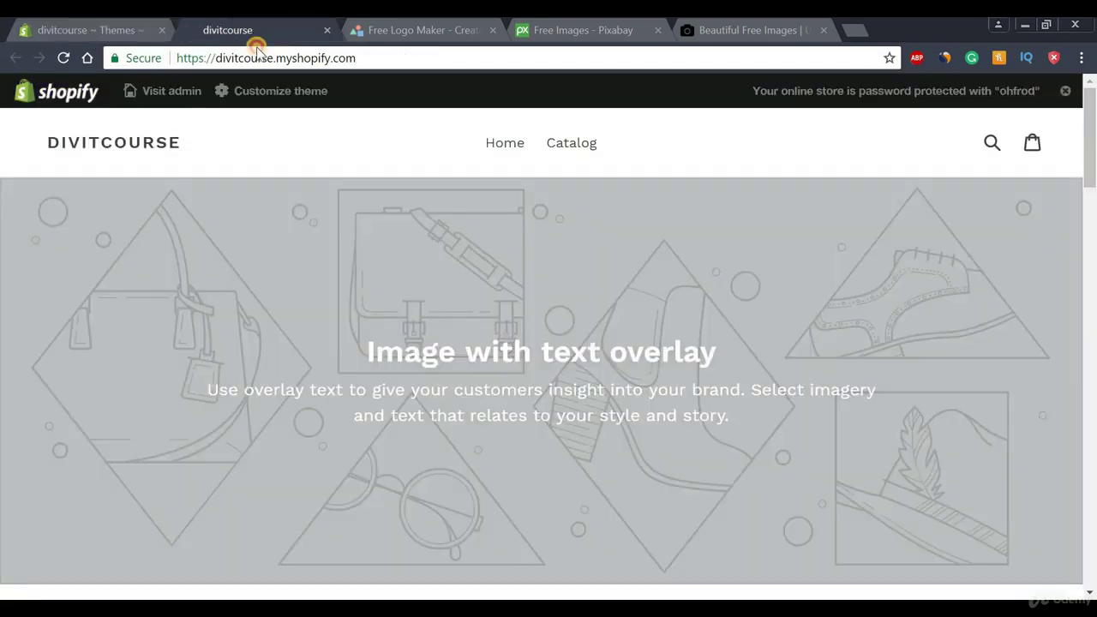
click(283, 91)
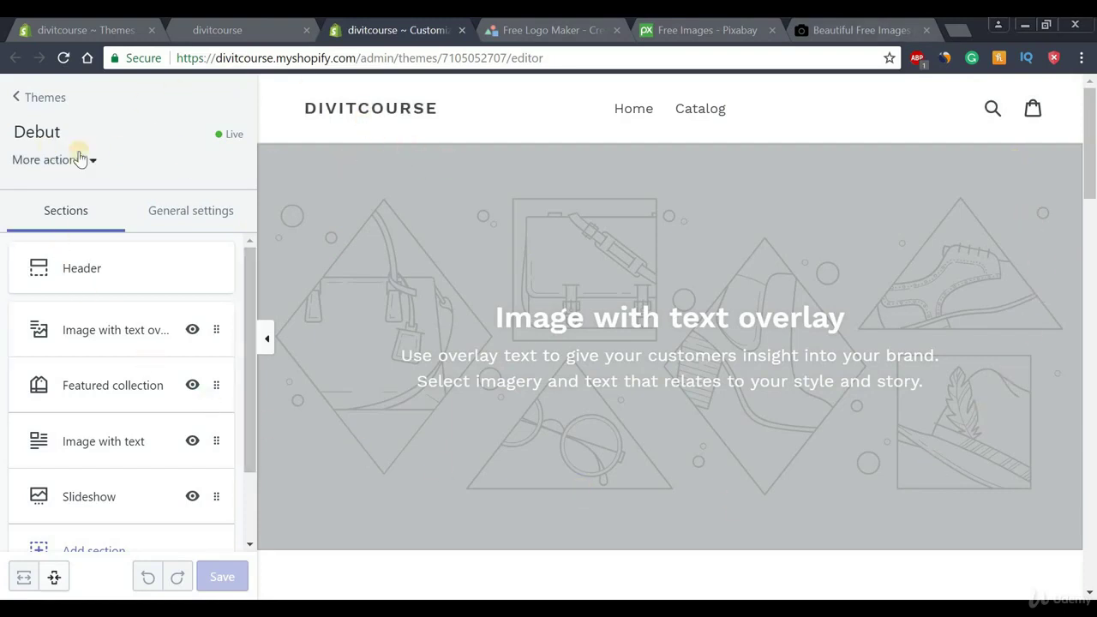
drag(1087, 150, 1089, 99)
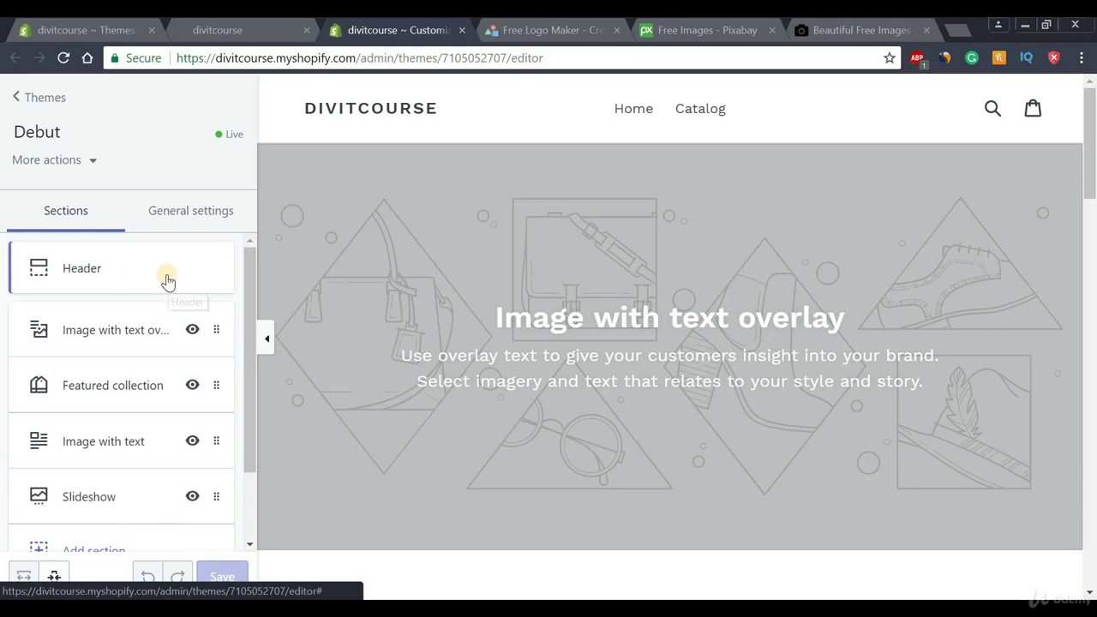
click(85, 272)
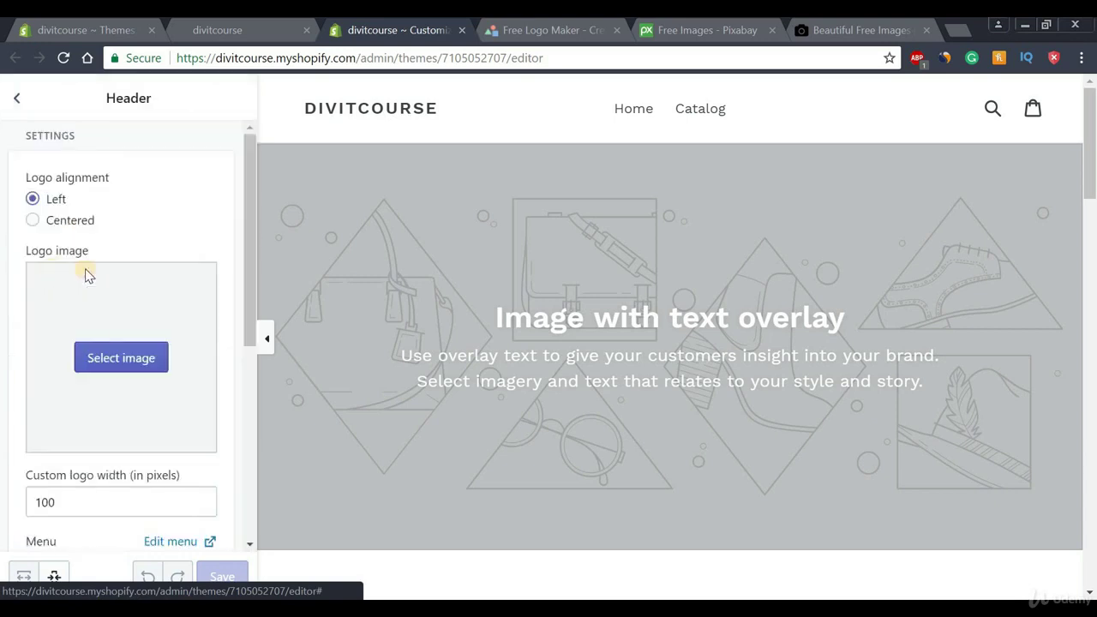
mouse_move(251, 163)
mouse_down()
mouse_move(245, 289)
mouse_move(258, 357)
mouse_move(254, 142)
mouse_up()
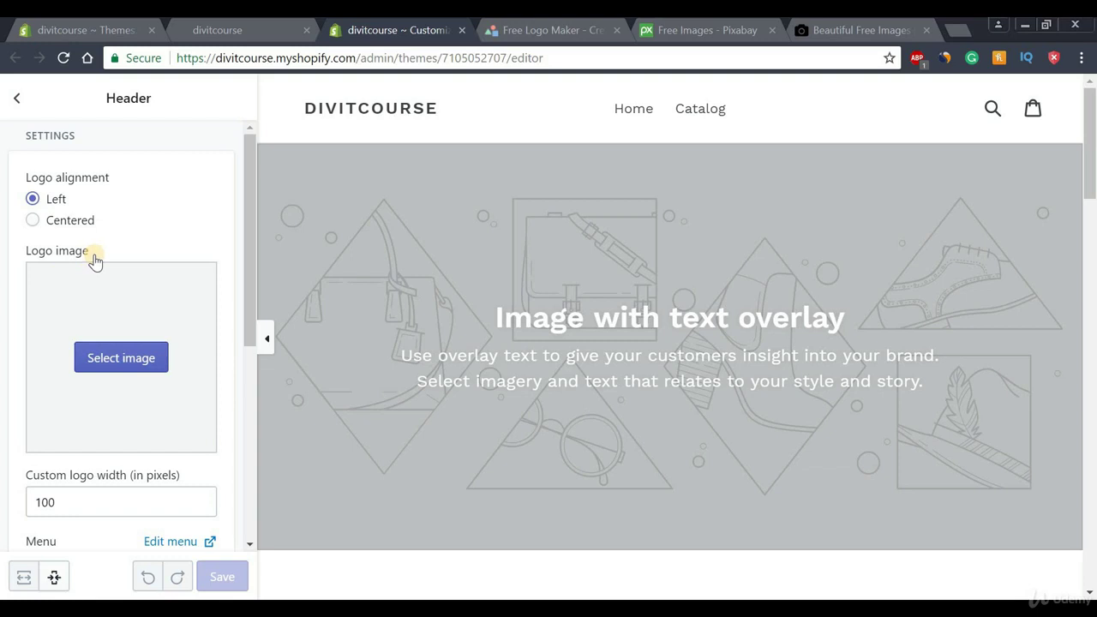
Switch to LogoMakr and start a new logo design named TESTLOGO.
click(506, 30)
drag(285, 58, 331, 58)
click(323, 58)
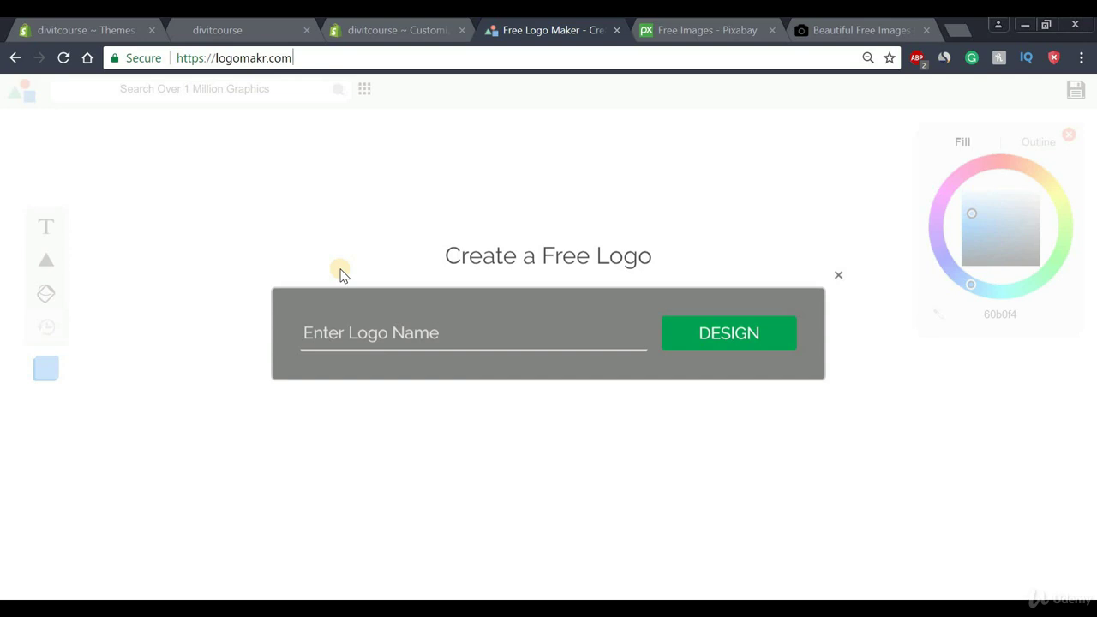
click(460, 335)
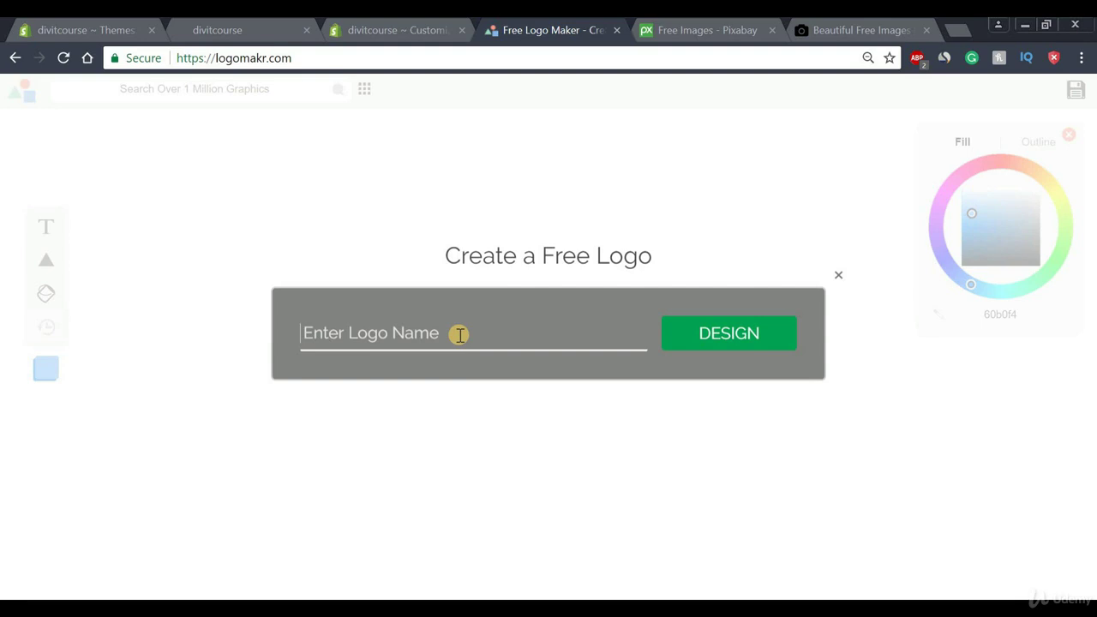
text(TESTLOGO)
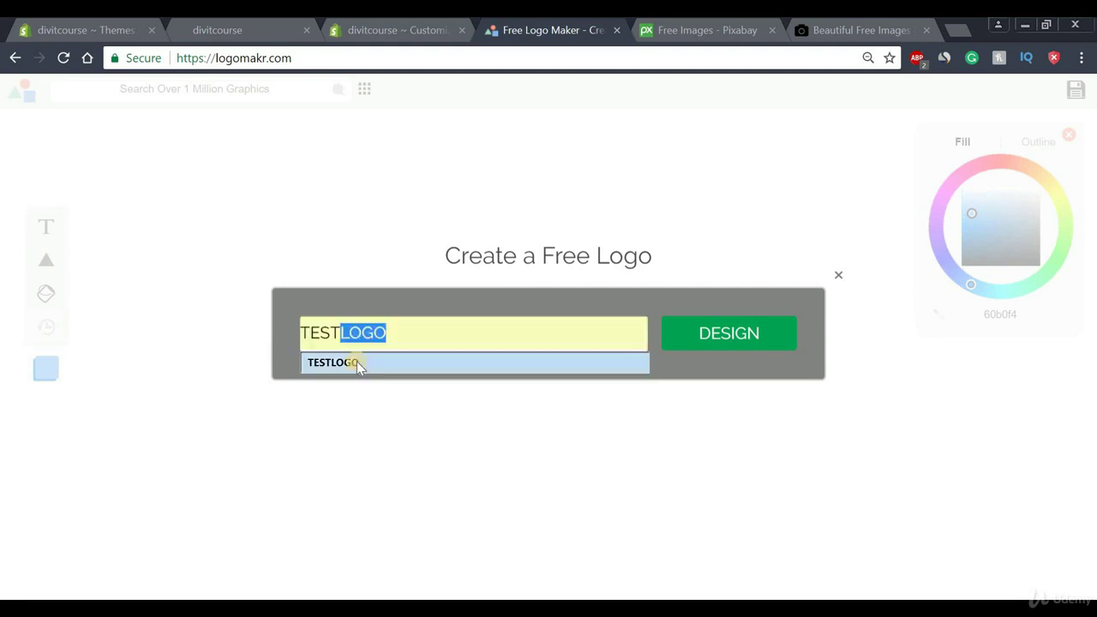
click(355, 364)
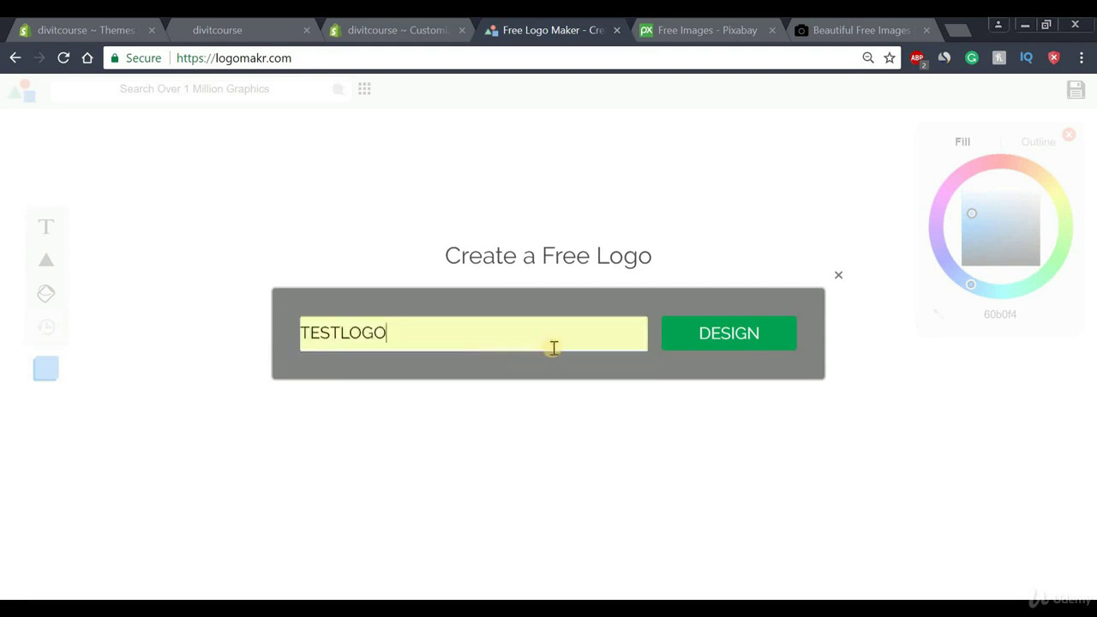
click(747, 347)
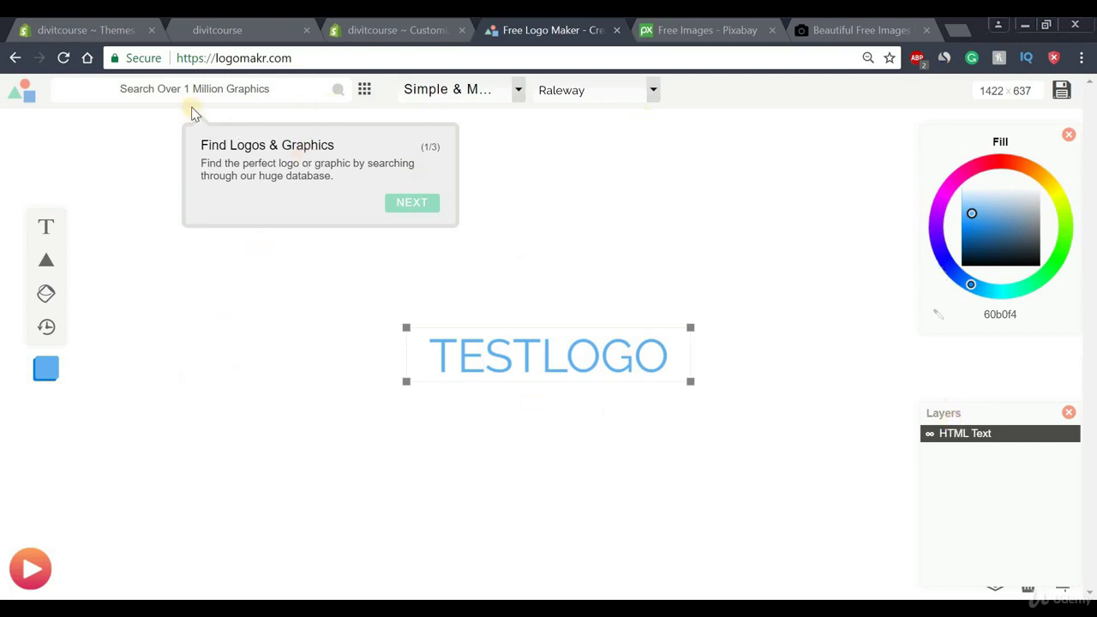
Dismiss the tour tip, recolor the TESTLOGO text purple and add a triangle shape to the logo.
click(592, 152)
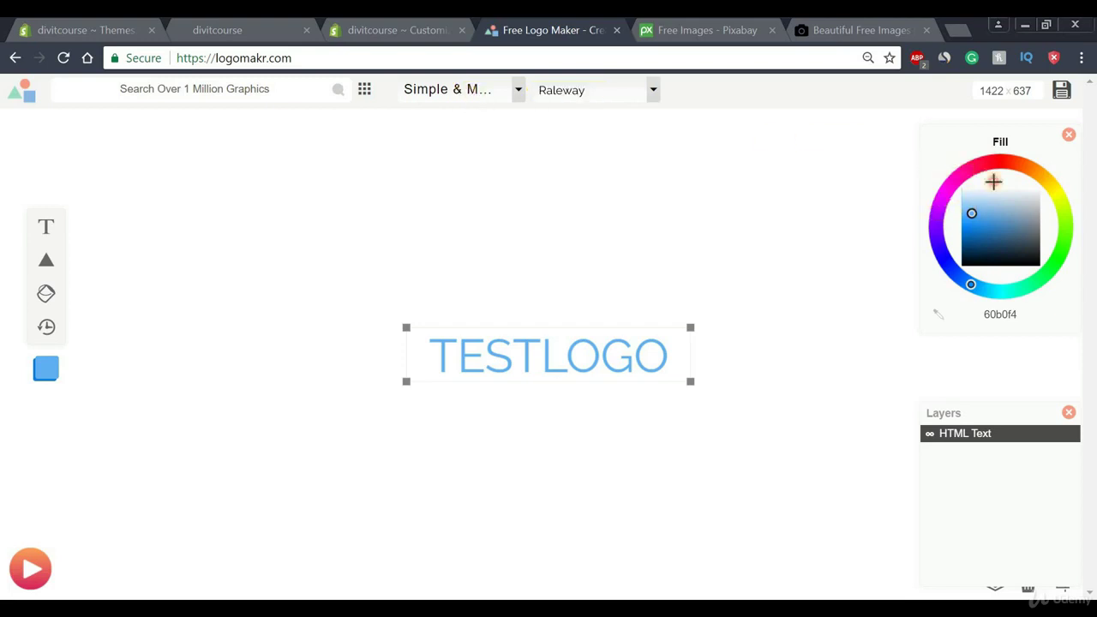
drag(948, 206, 1052, 187)
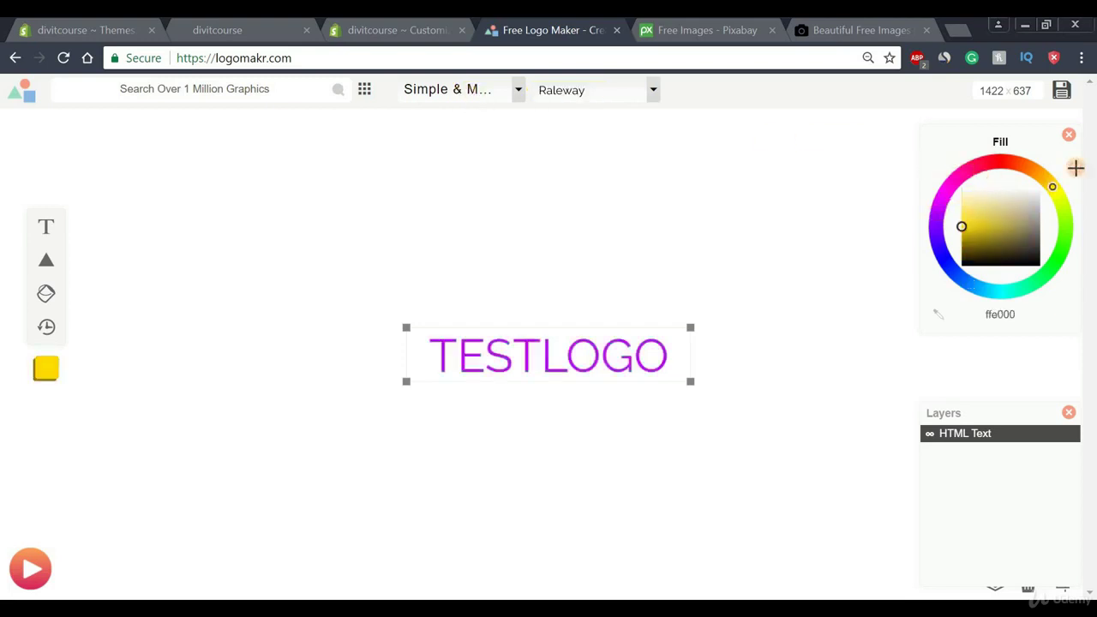
click(46, 262)
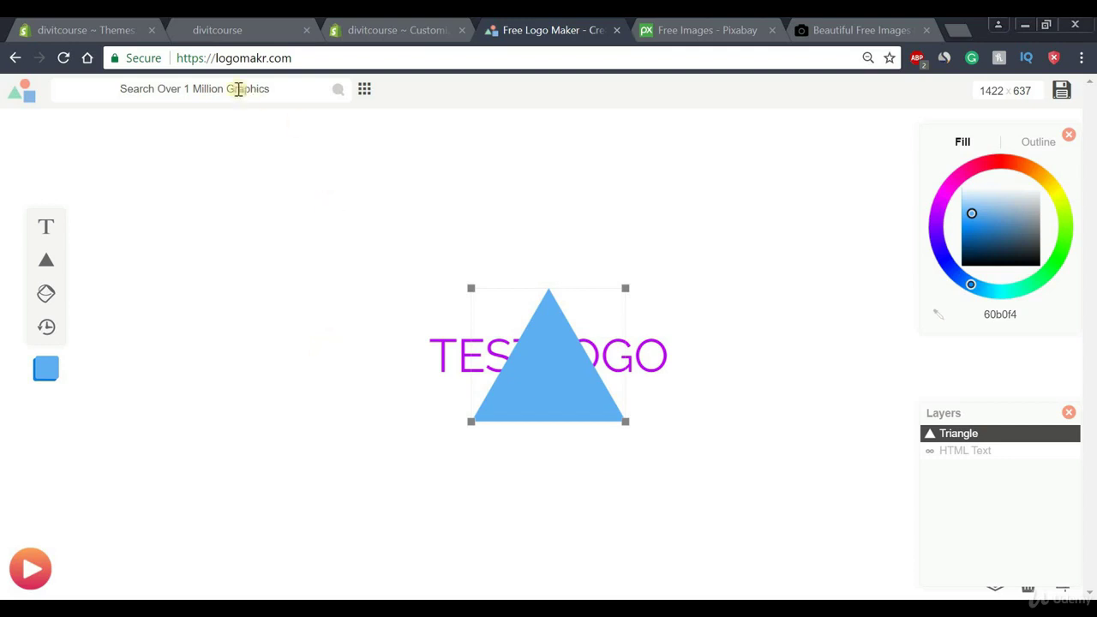
click(230, 61)
click(399, 66)
Return to the Shopify theme editor and set the Founder Cube image from the library as the header logo.
click(403, 31)
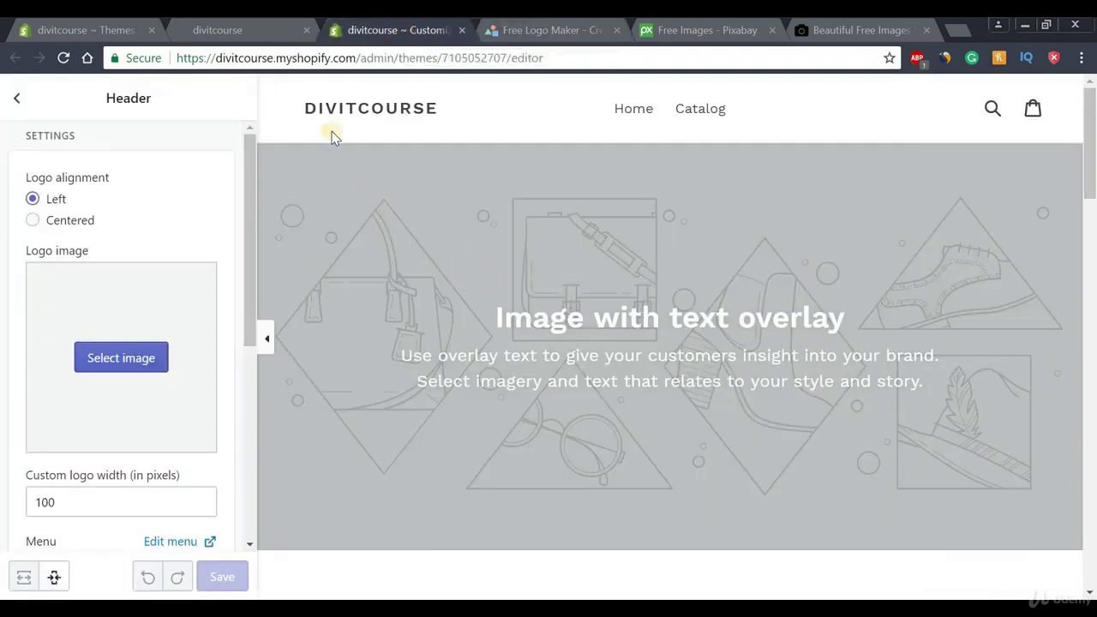
click(113, 360)
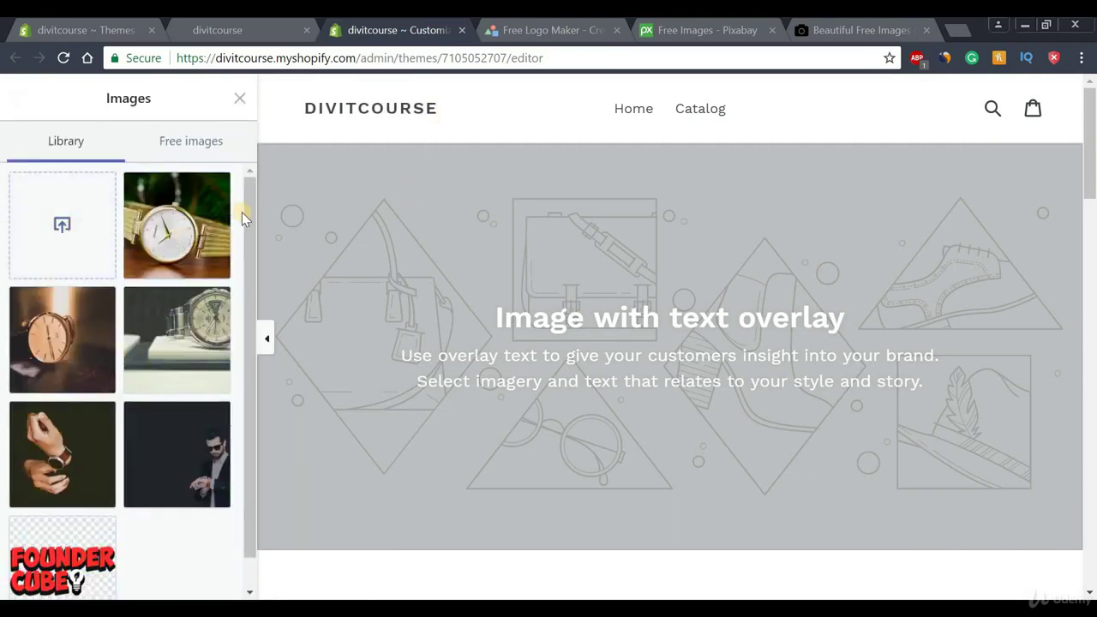
drag(252, 205, 248, 236)
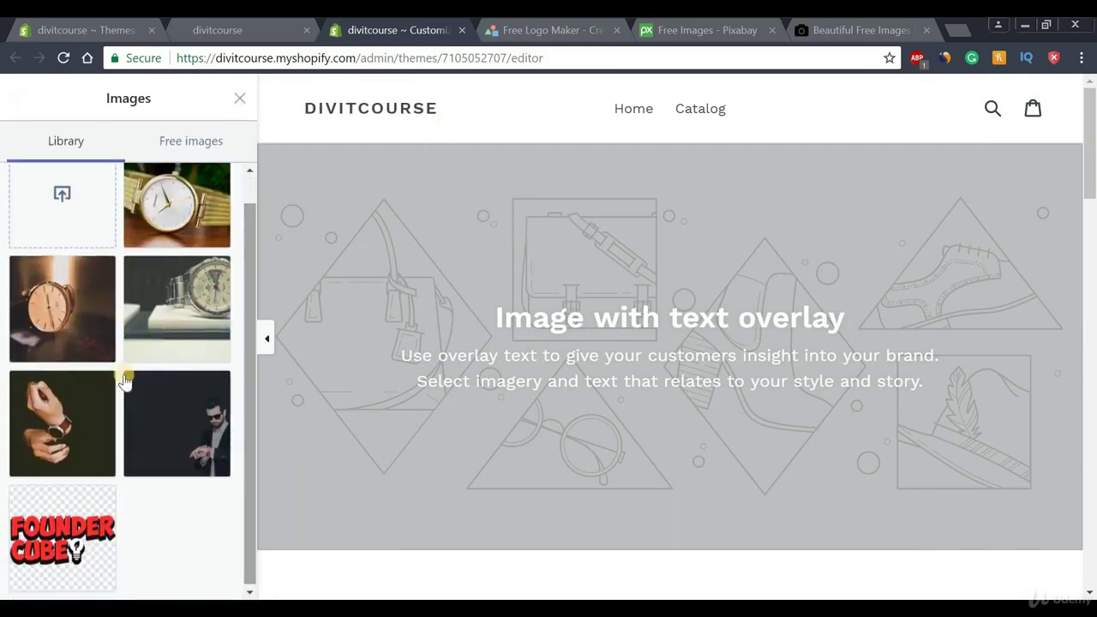
click(74, 527)
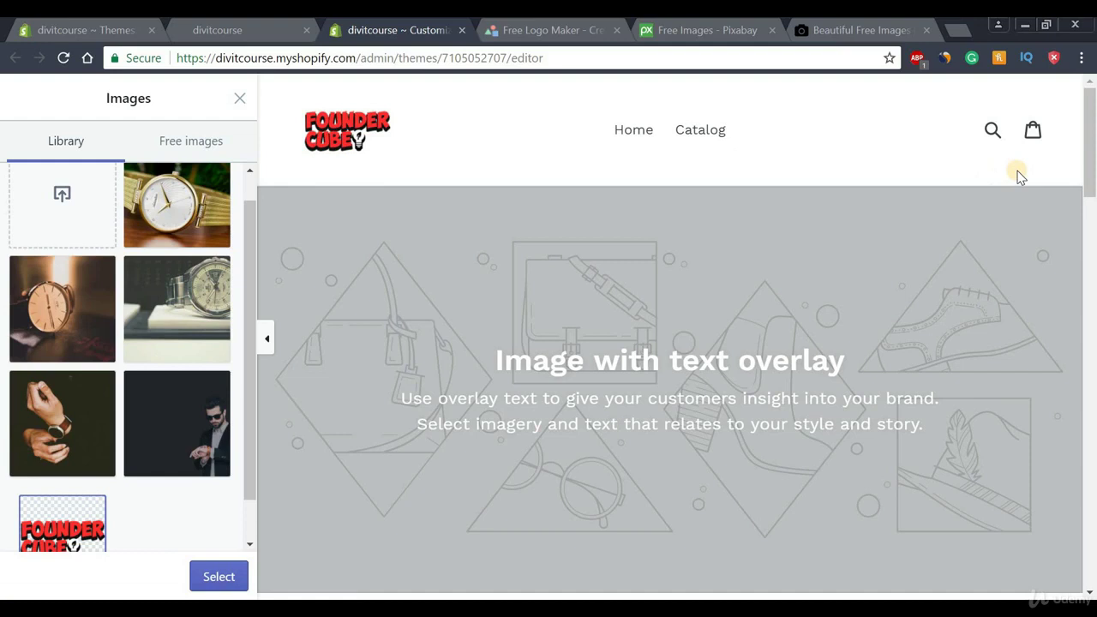
click(227, 582)
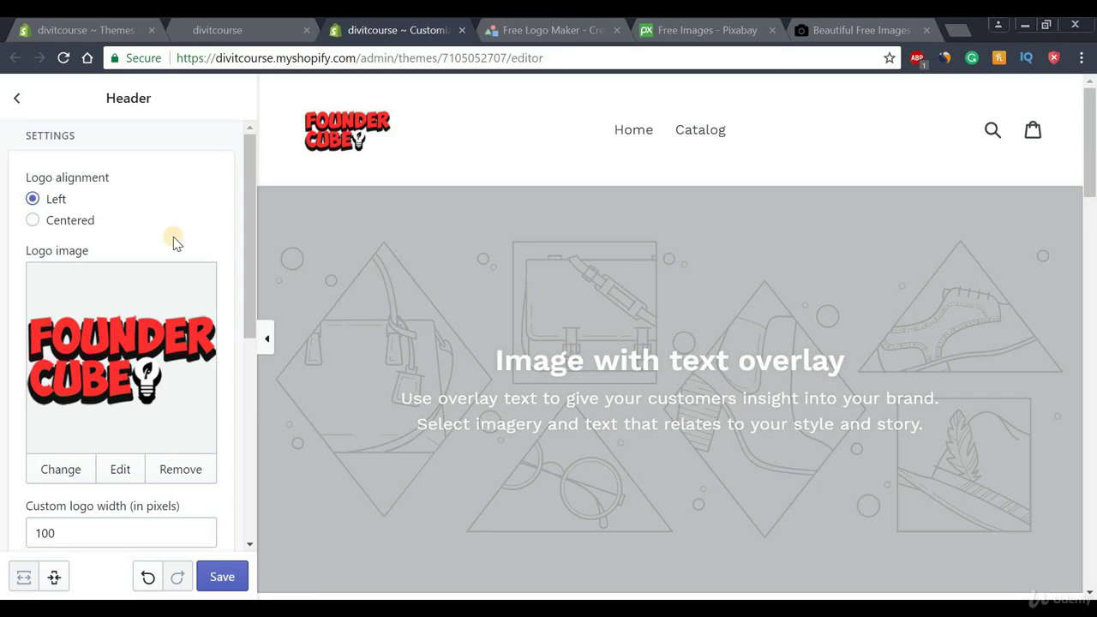
Try a centered logo alignment and a custom logo width of 200 pixels, restoring left alignment and 100 pixels.
click(32, 224)
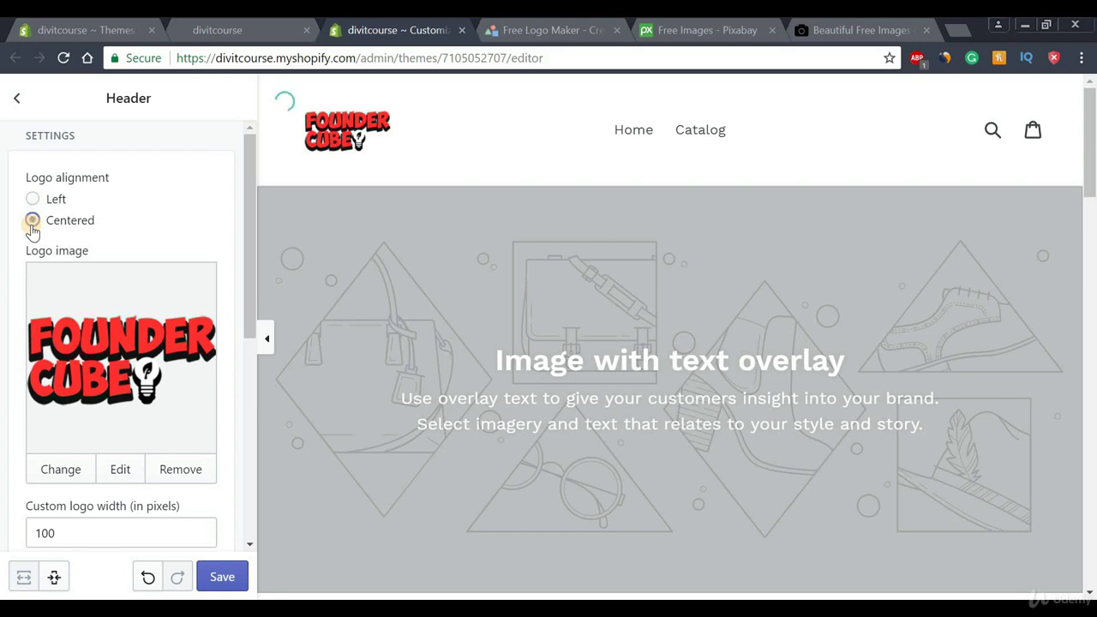
click(33, 200)
drag(248, 167, 247, 334)
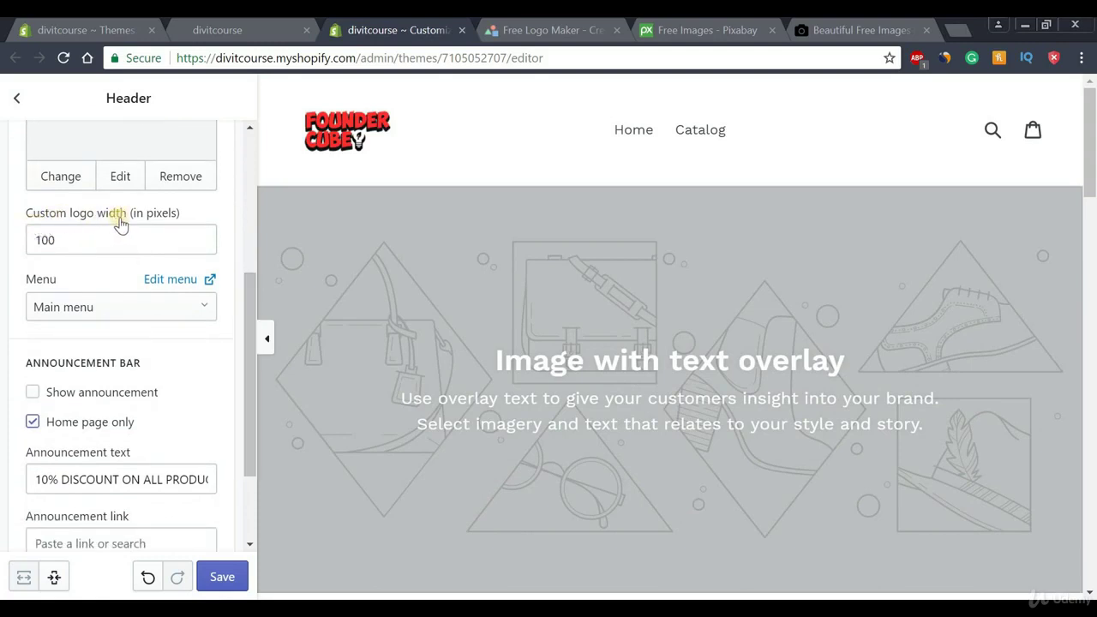
drag(42, 241, 15, 255)
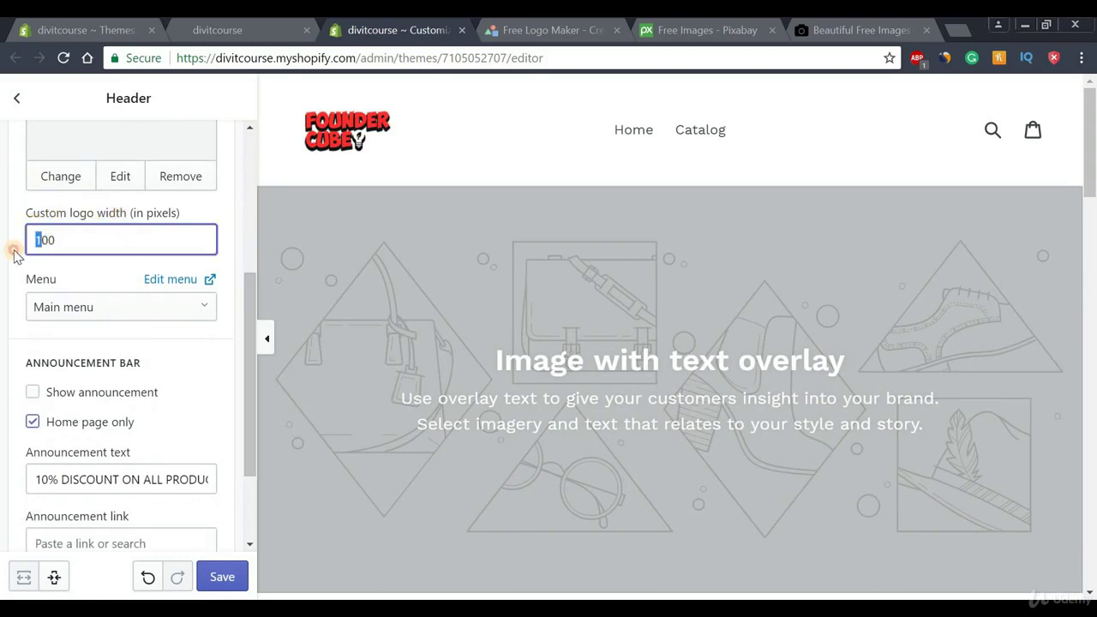
text(2)
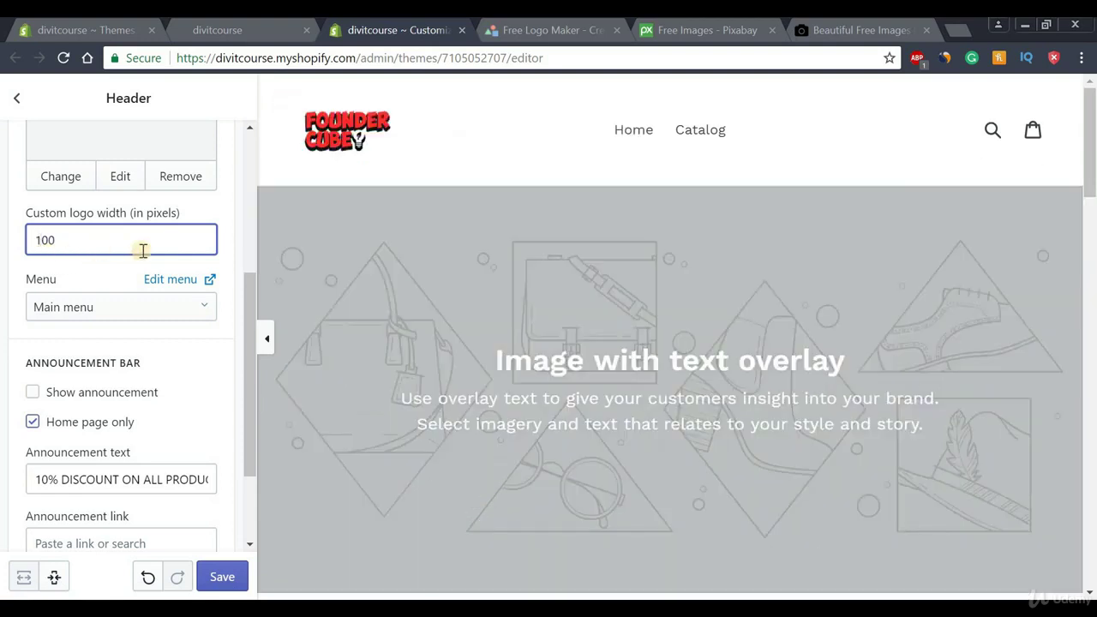
Try showing the announcement bar with its "10% DISCOUNT ON ALL PRODUCTS" text, and hide it again.
drag(250, 324, 249, 383)
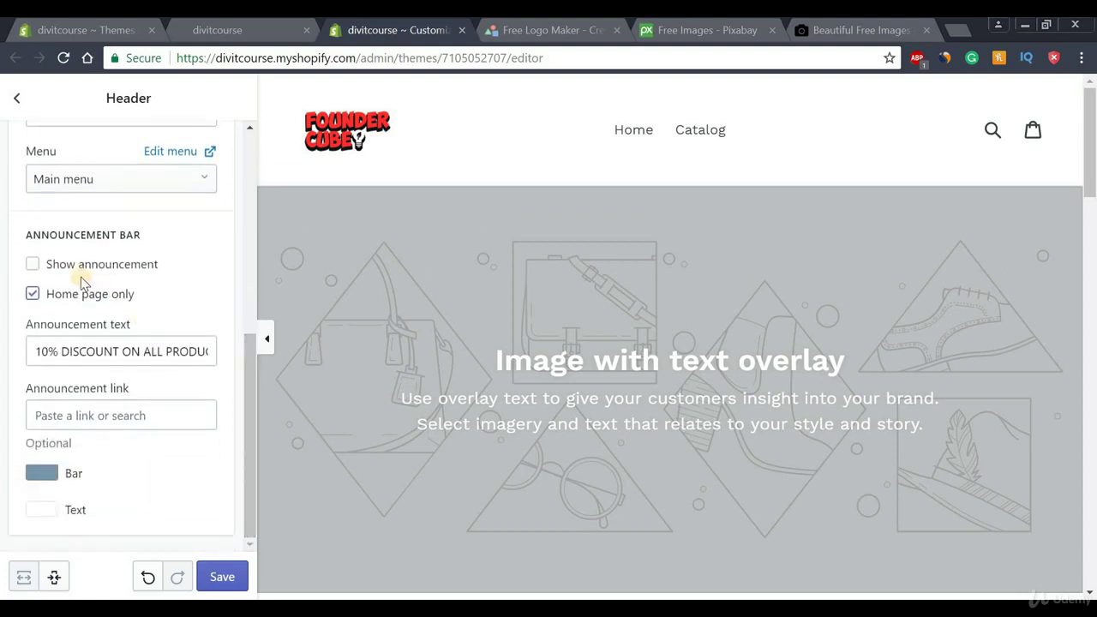
click(32, 265)
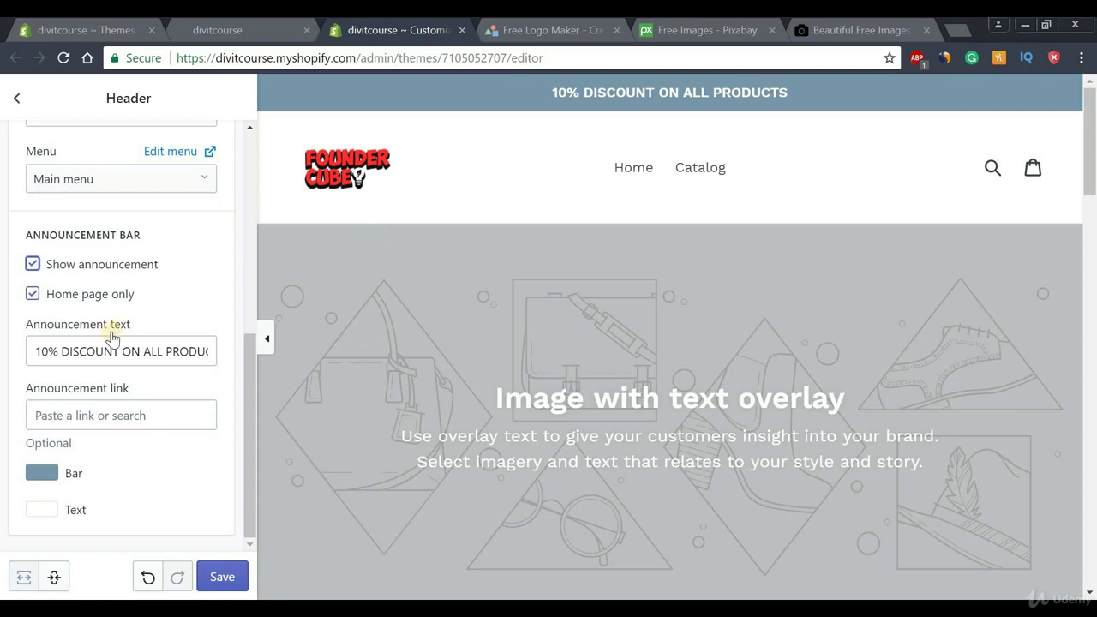
drag(35, 351, 104, 353)
drag(285, 364, 229, 353)
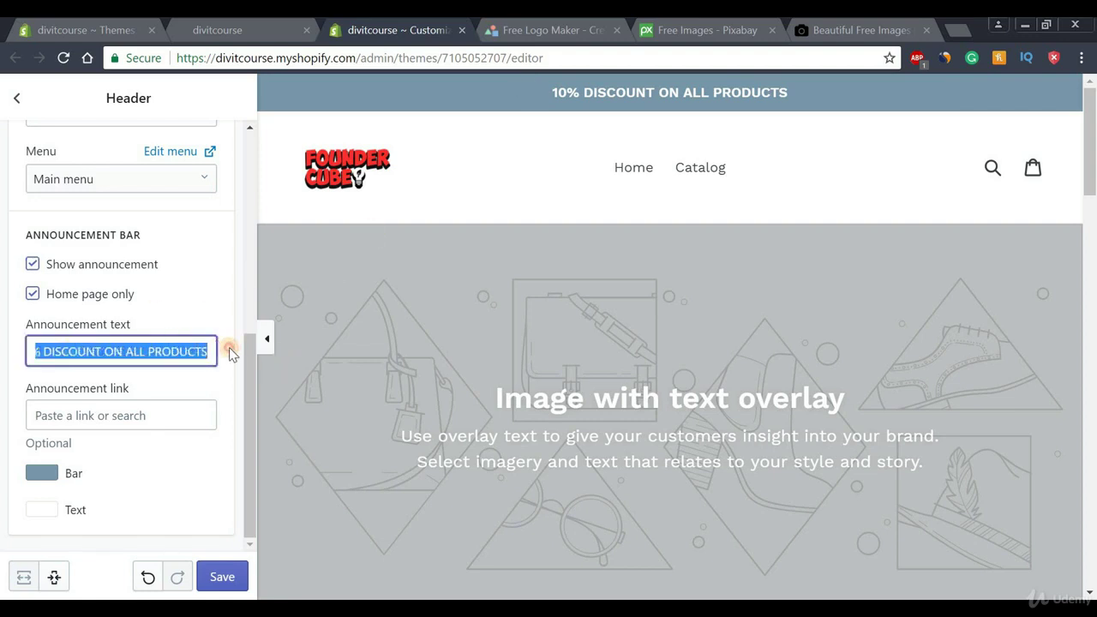
click(33, 266)
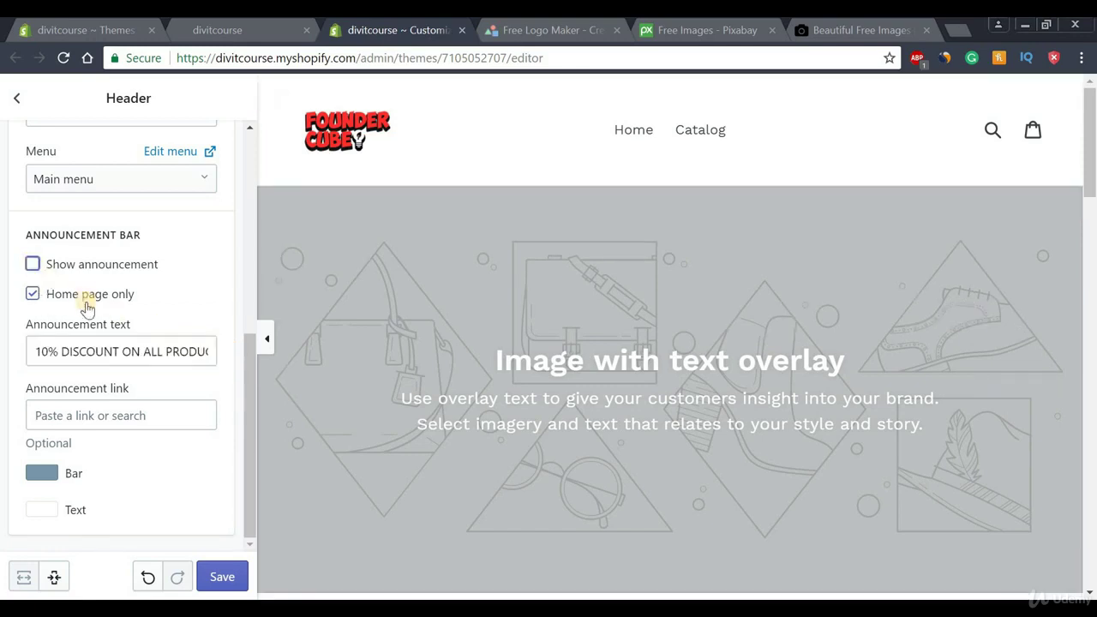
Save the header changes and open the settings of the Image with text overlay section.
drag(246, 337, 245, 177)
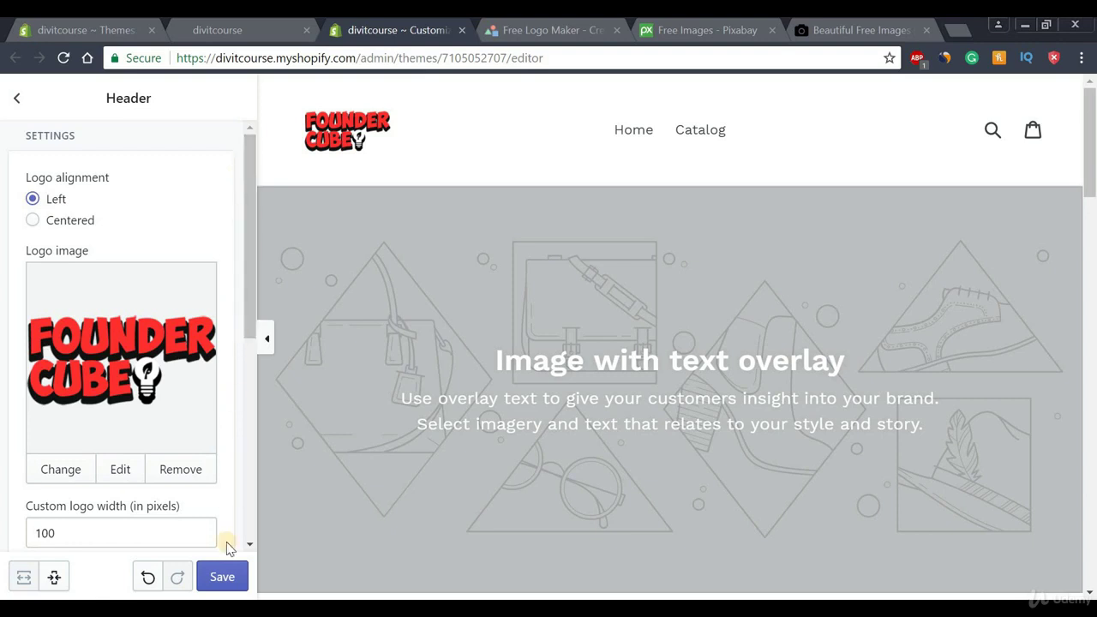
click(222, 580)
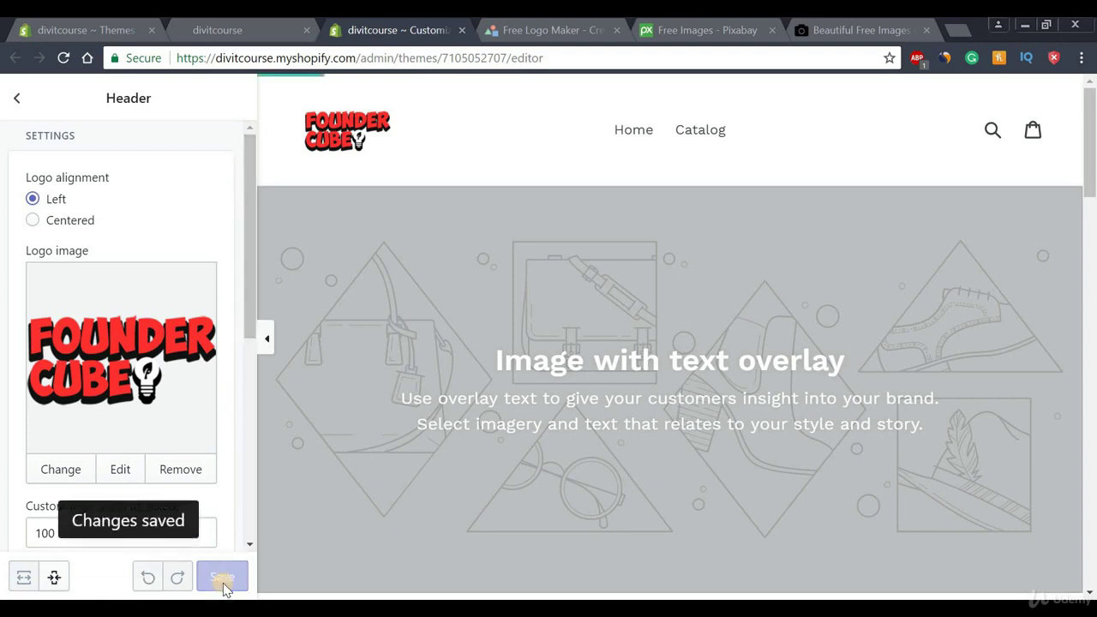
click(17, 101)
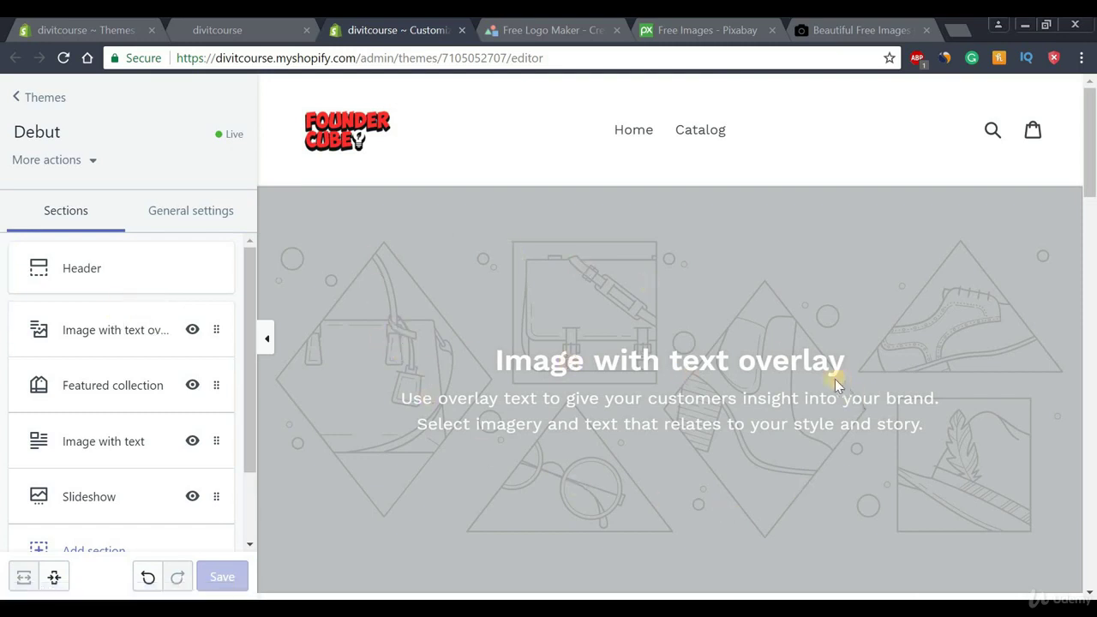
click(102, 336)
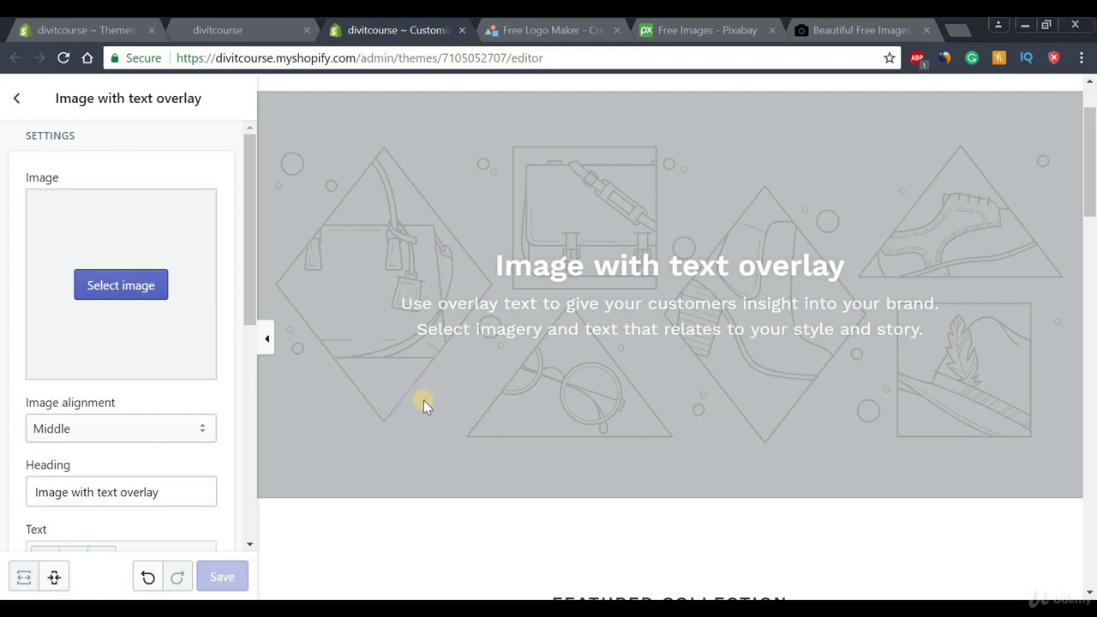
Look over the Pixabay and Unsplash home pages as sources of free images for the store.
click(688, 30)
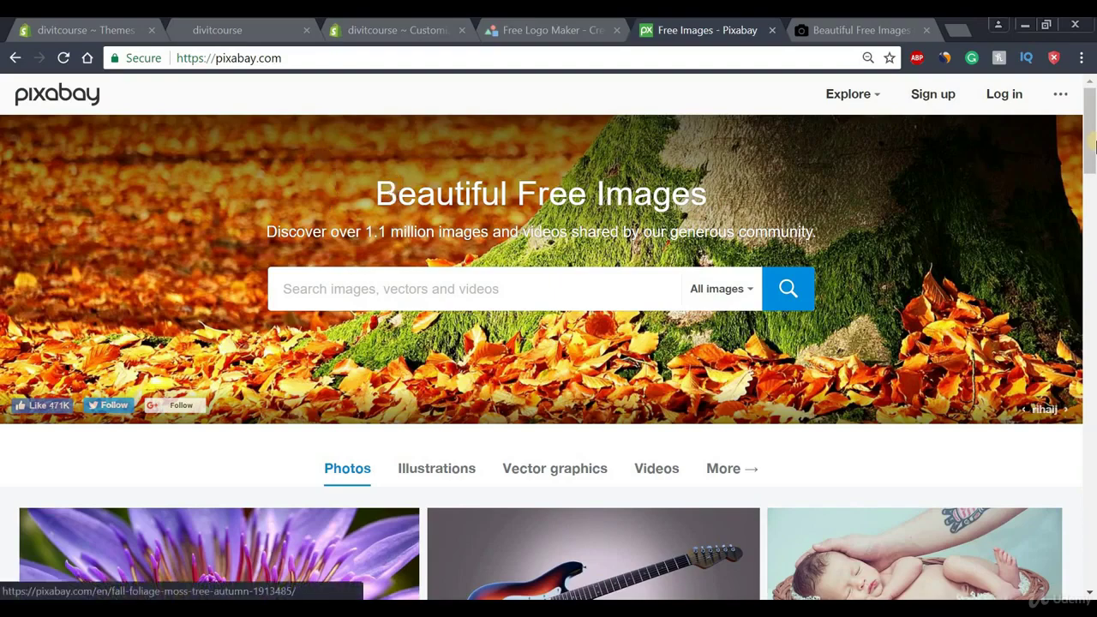
mouse_move(1089, 158)
mouse_down()
mouse_move(1084, 290)
mouse_move(1087, 144)
mouse_up()
click(852, 23)
click(238, 57)
click(314, 57)
drag(1090, 154, 1093, 129)
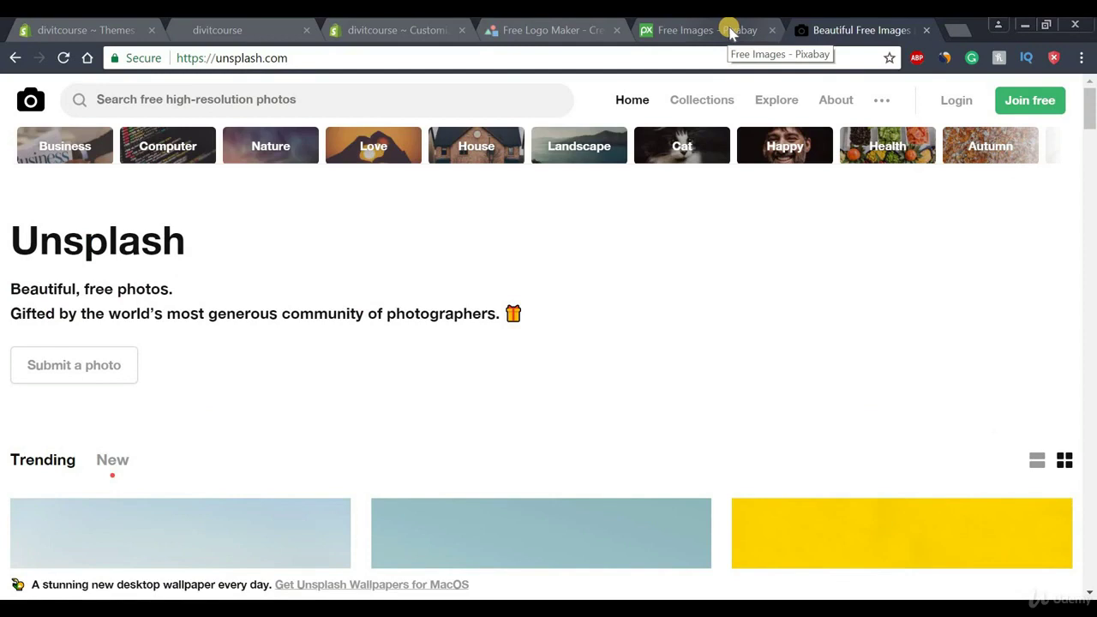
Return to the theme editor and set the section's image to the library photo of the suited man checking his watch.
click(402, 30)
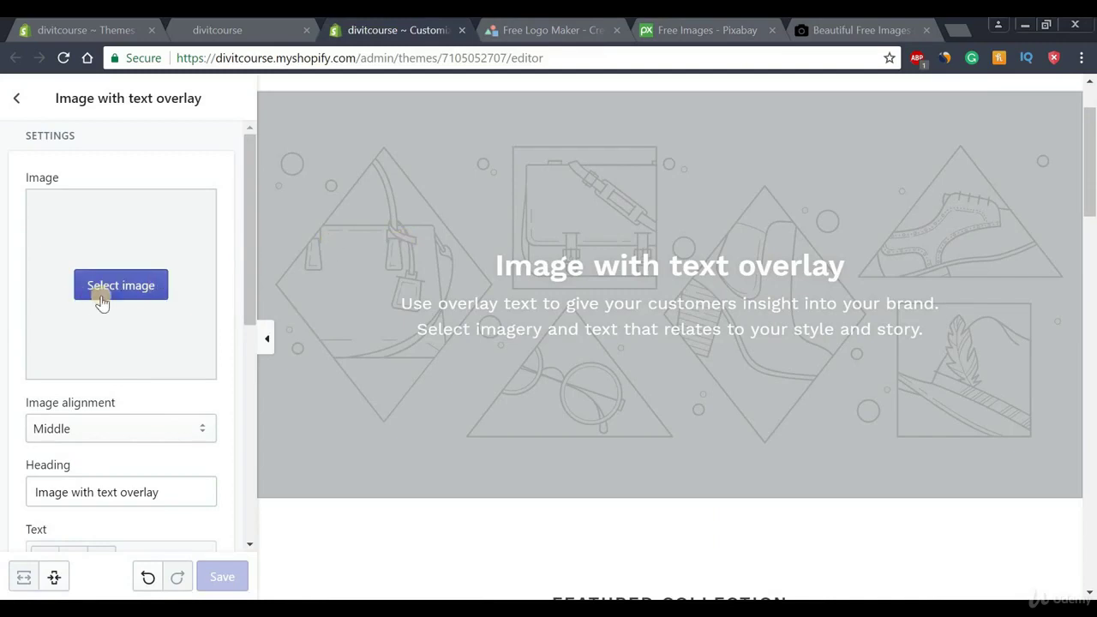
click(126, 292)
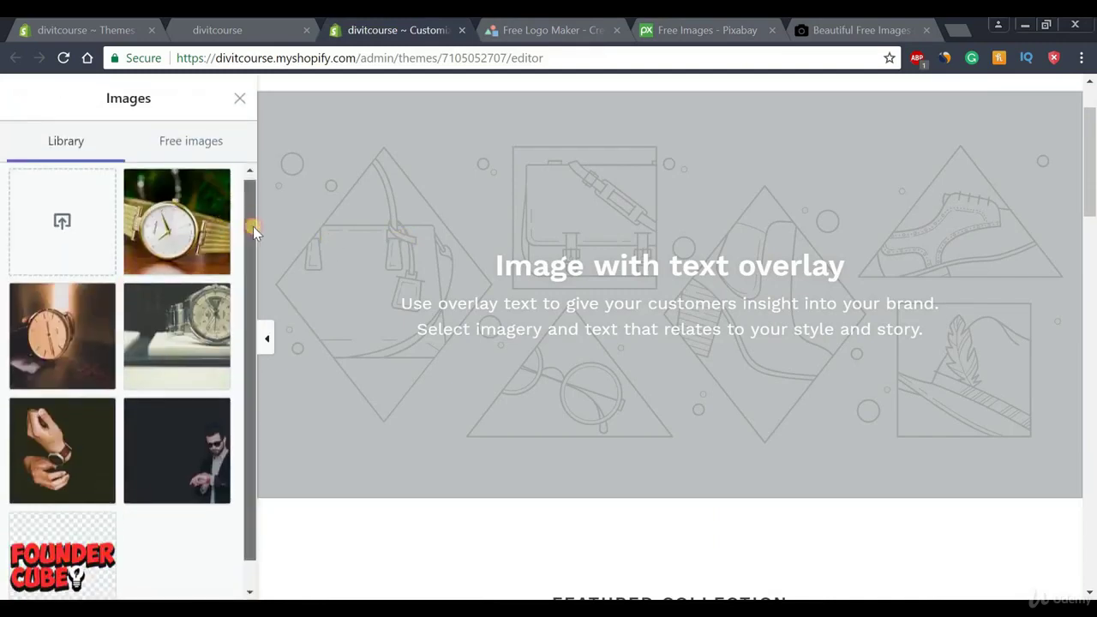
scroll(252, 226, down, 1)
click(177, 411)
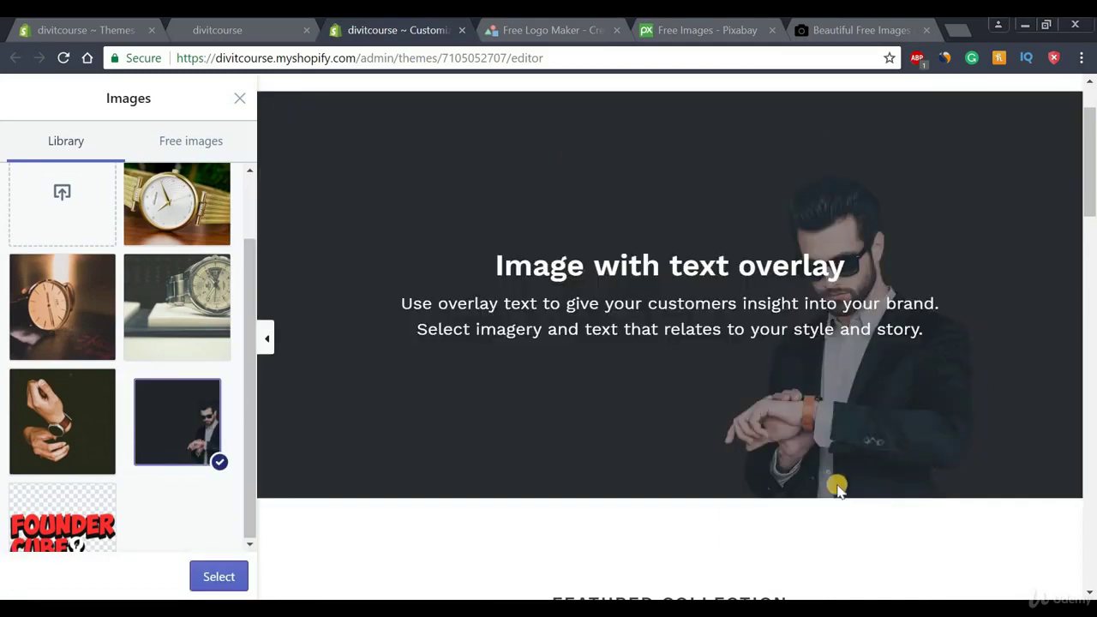
click(213, 580)
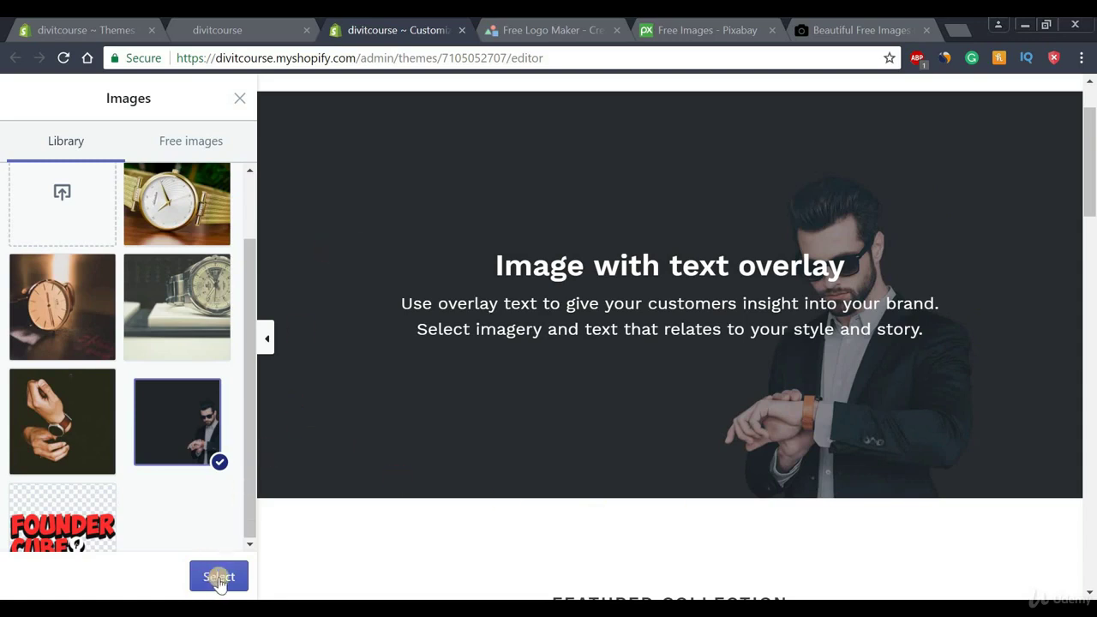
click(221, 579)
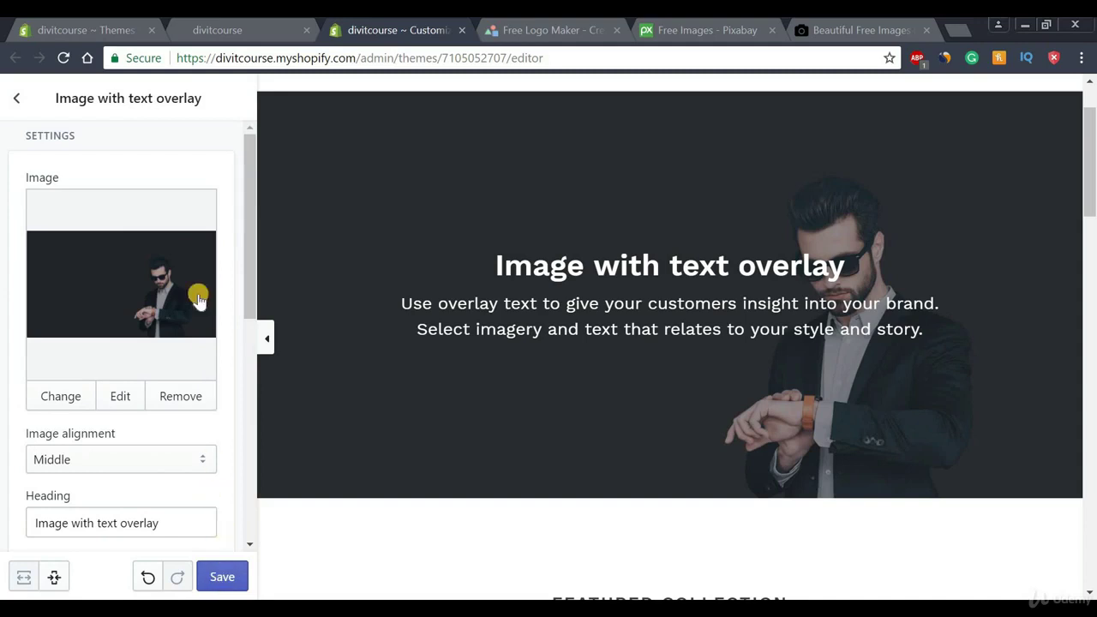
Set the overlay section's image alignment to Bottom.
drag(246, 140, 259, 251)
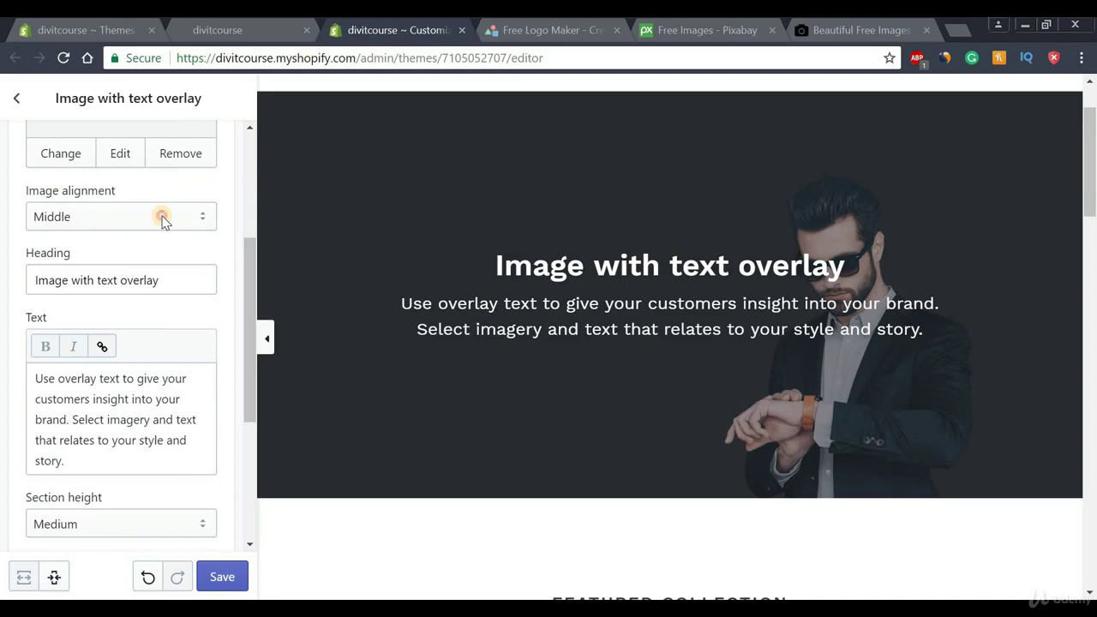
click(164, 219)
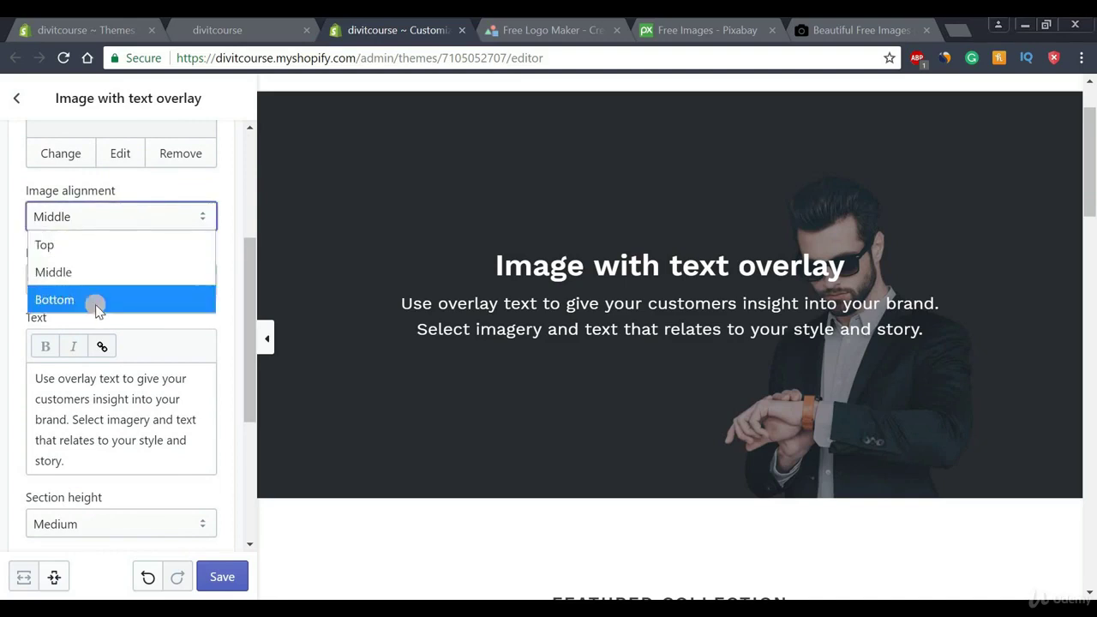
click(67, 304)
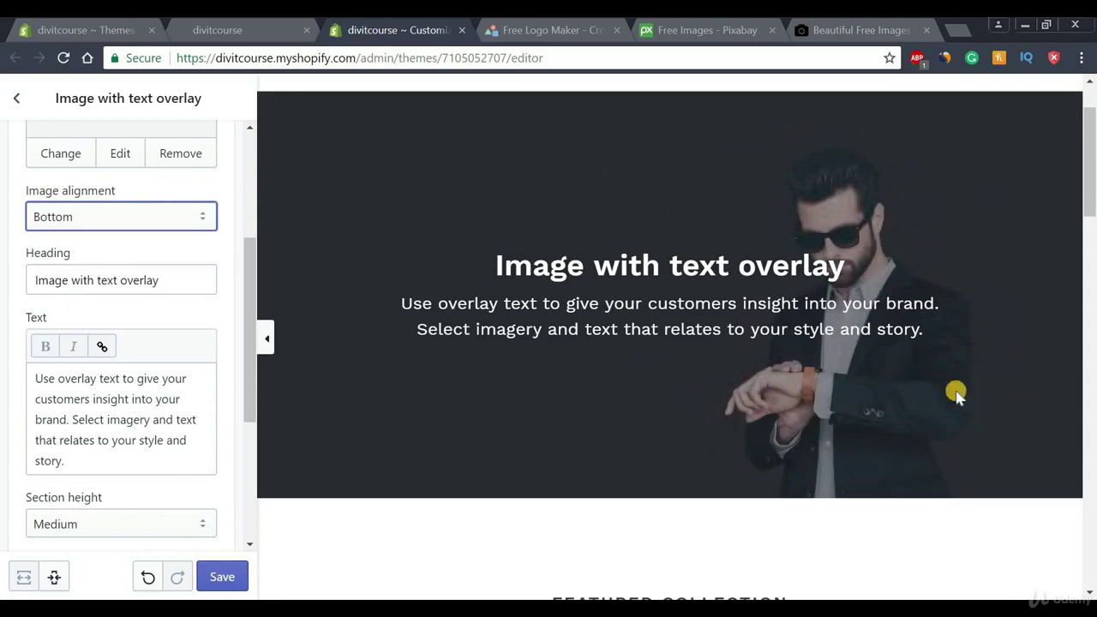
Replace the section's heading with "Welcome to Foundercube", copied from the Word document of course material.
drag(248, 250, 254, 308)
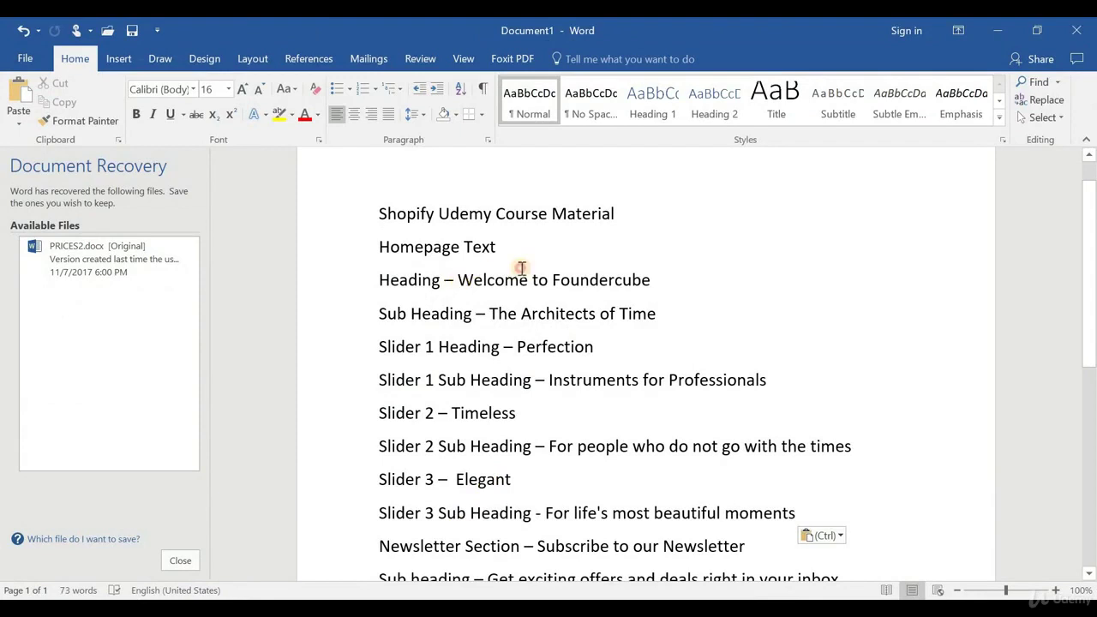
drag(521, 268, 645, 277)
key(ctrl+c)
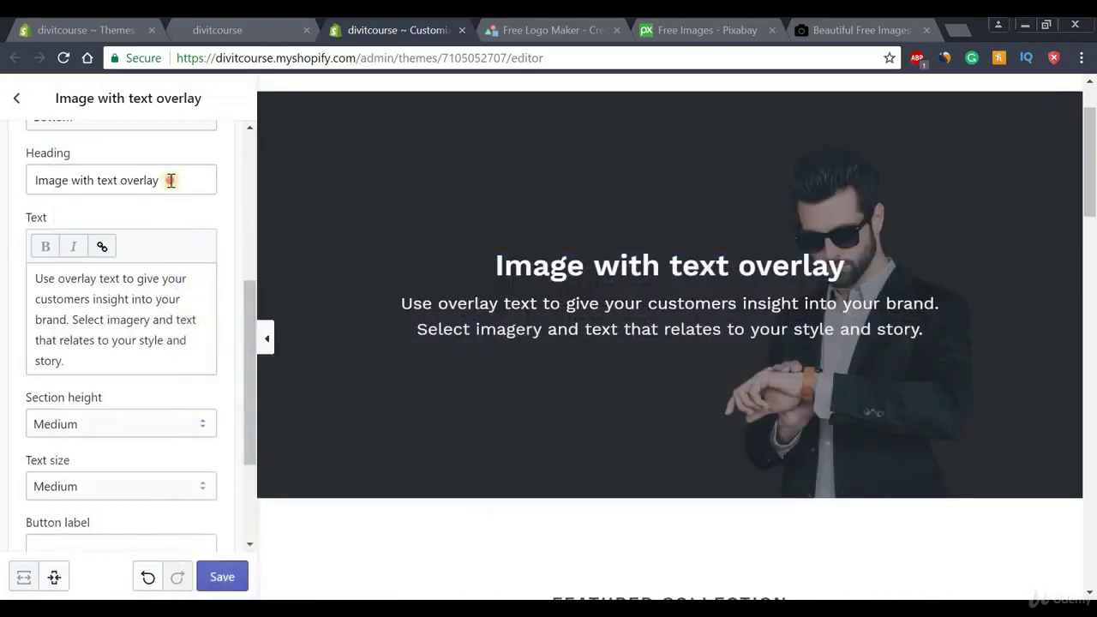
drag(171, 180, 26, 190)
key(ctrl+v)
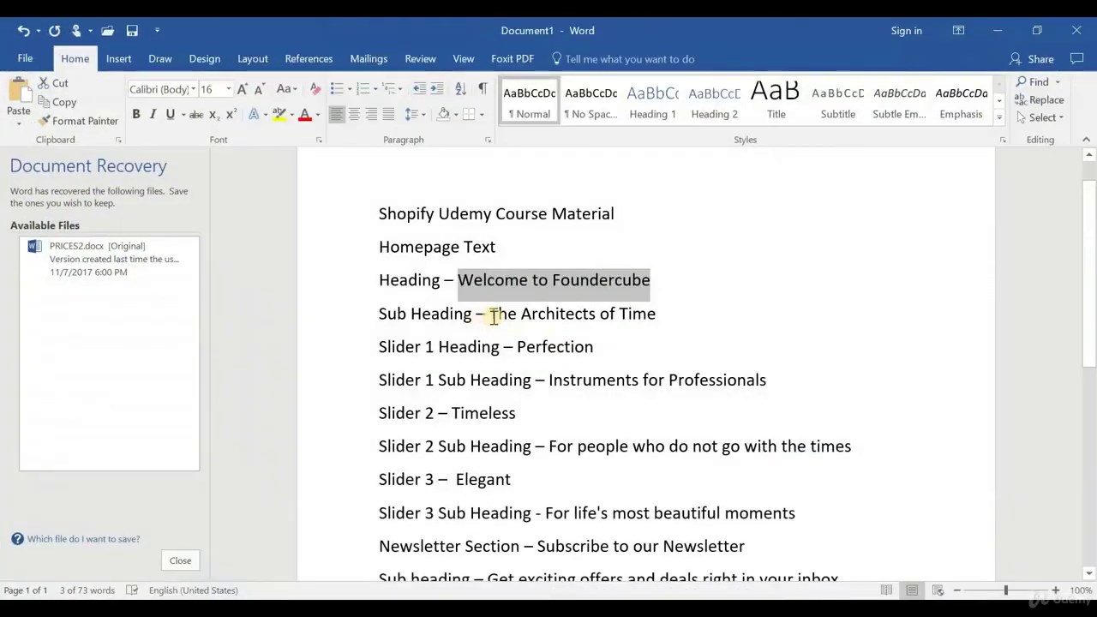
Replace the section's body text with the sub heading "The Architects of Time" copied from the Word document.
drag(491, 314, 670, 313)
key(ctrl+c)
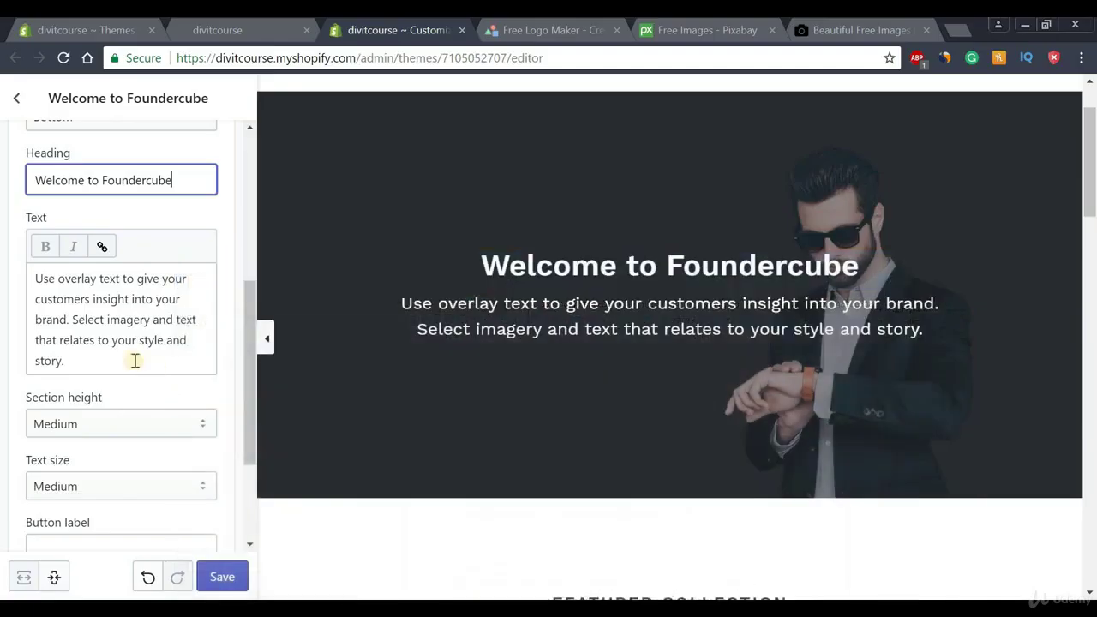
drag(134, 360, 3, 261)
key(ctrl+v)
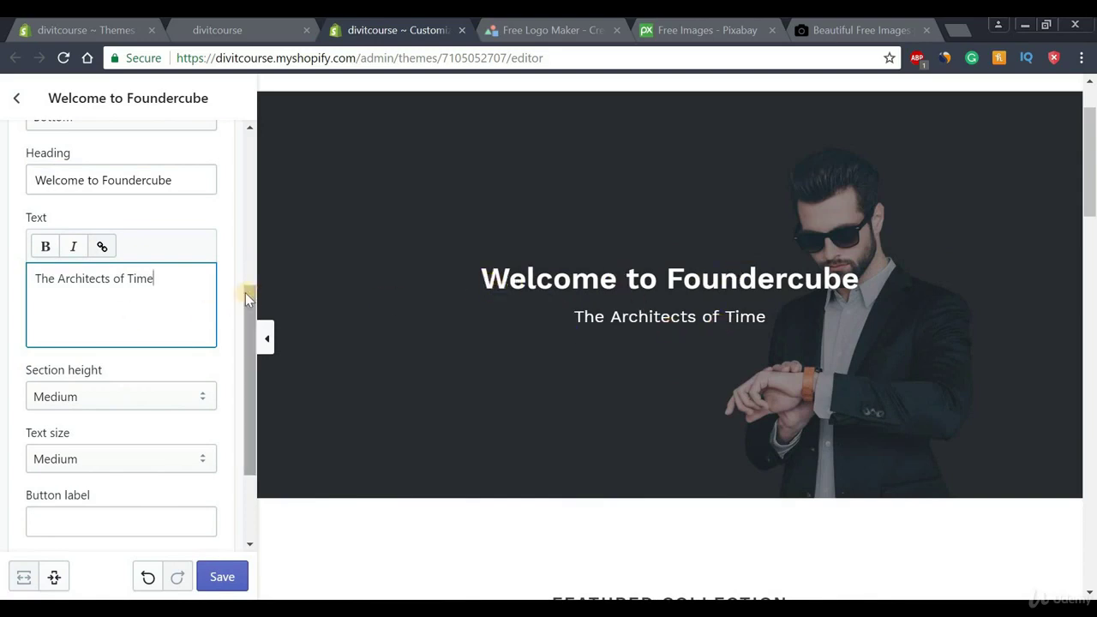
Try the Extra Small and Extra Large section heights, and restore Medium.
drag(247, 292, 246, 364)
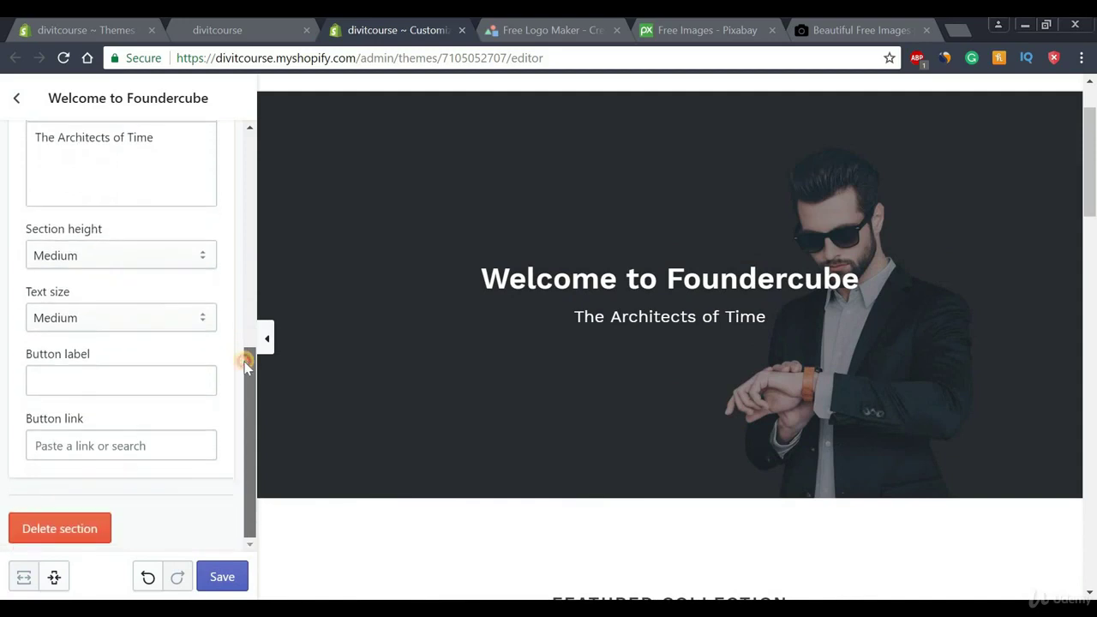
click(88, 255)
click(81, 285)
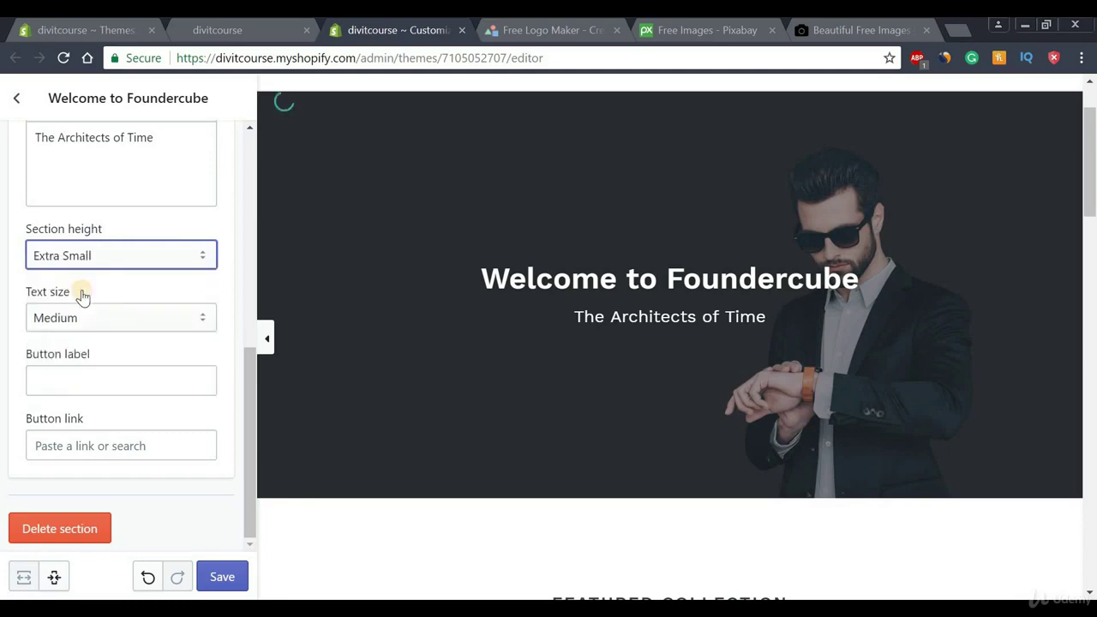
click(151, 265)
click(75, 392)
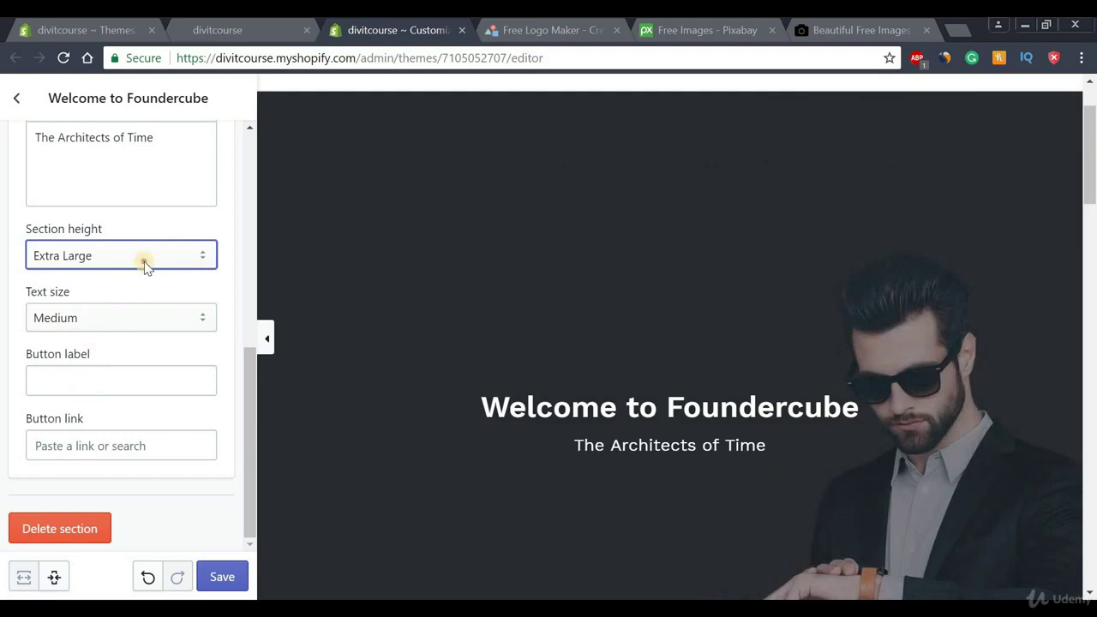
click(142, 257)
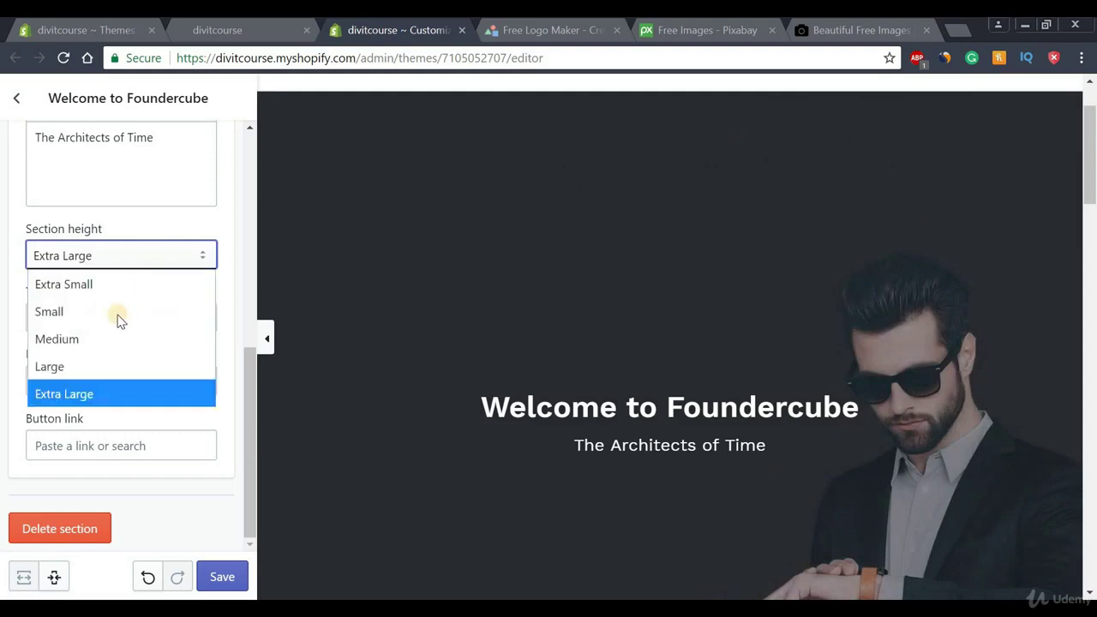
click(78, 345)
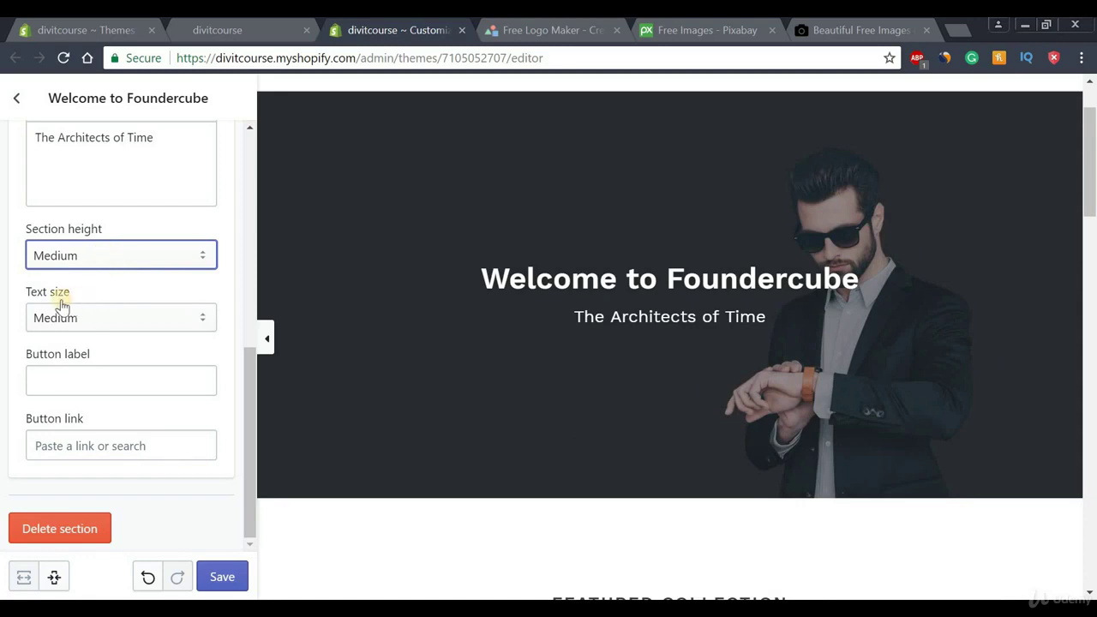
Set the section's text size to Large and its button label to "Shop Now".
click(83, 326)
click(46, 372)
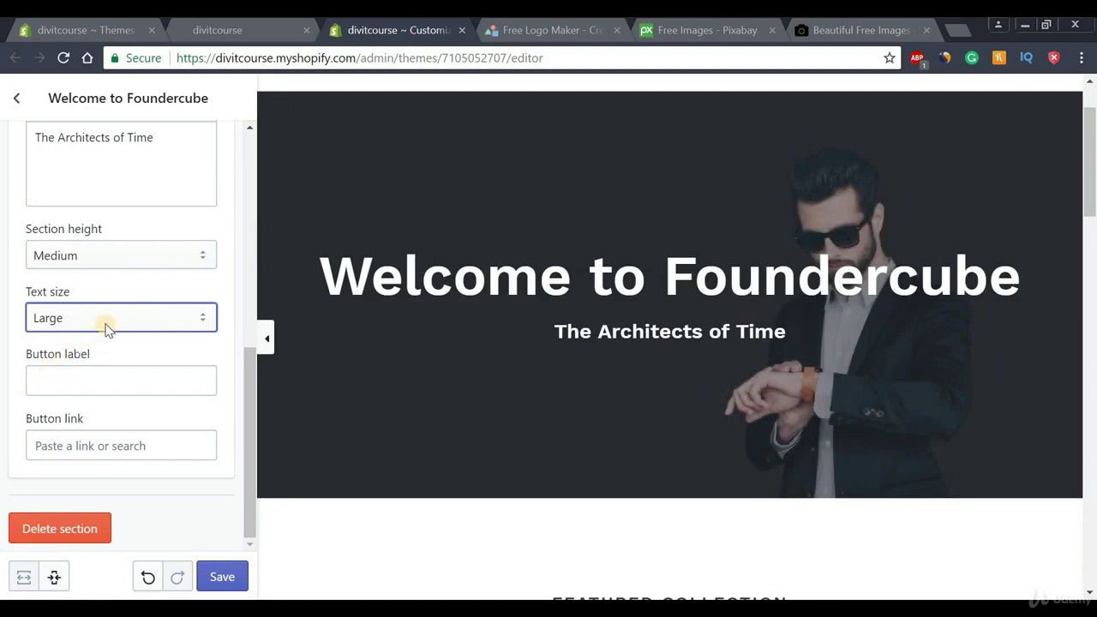
click(76, 386)
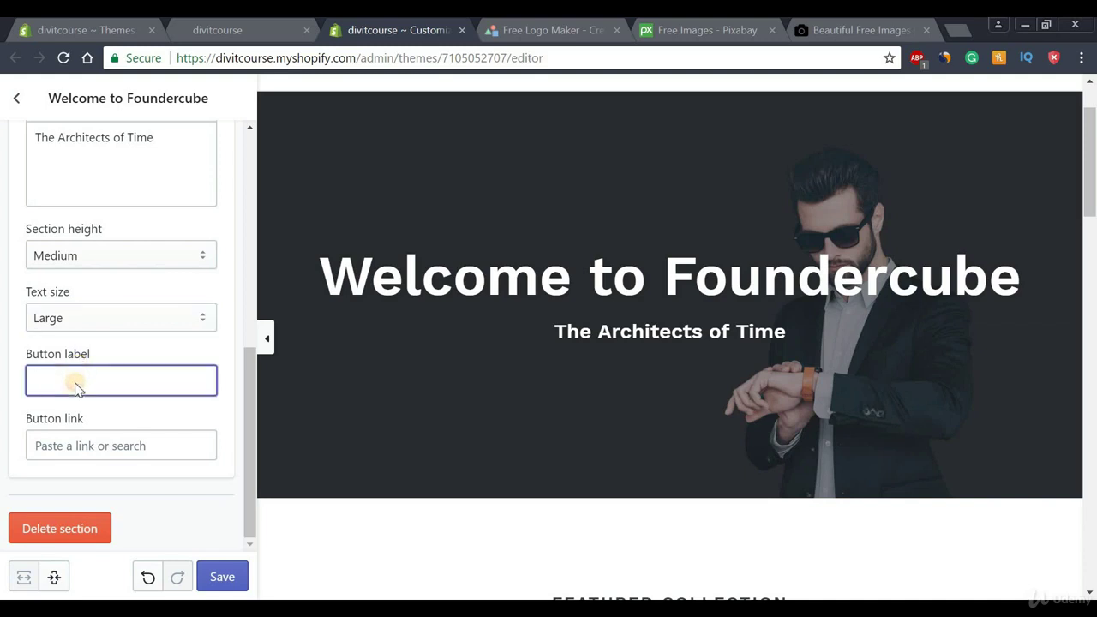
key(Caps_Lock)
text(s)
key(Caps_Lock)
text(H)
key(BackSpace)
key(BackSpace)
text(S)
key(Caps_Lock)
text(hop)
key(Caps_Lock)
text(N)
key(Caps_Lock)
text(ow)
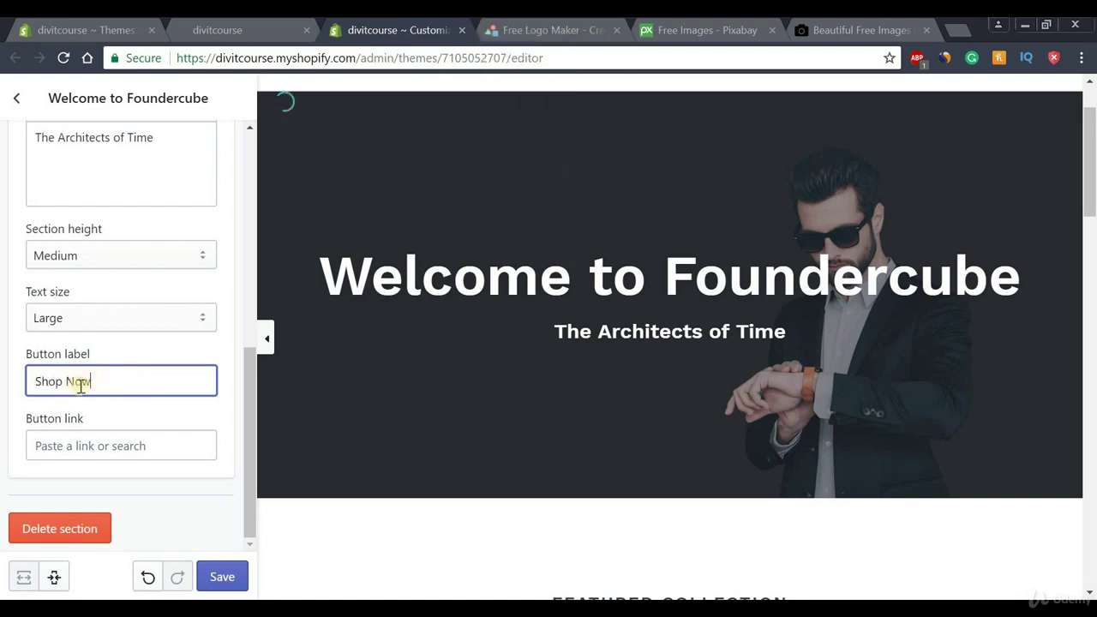
Link the section's button to All Products.
click(74, 439)
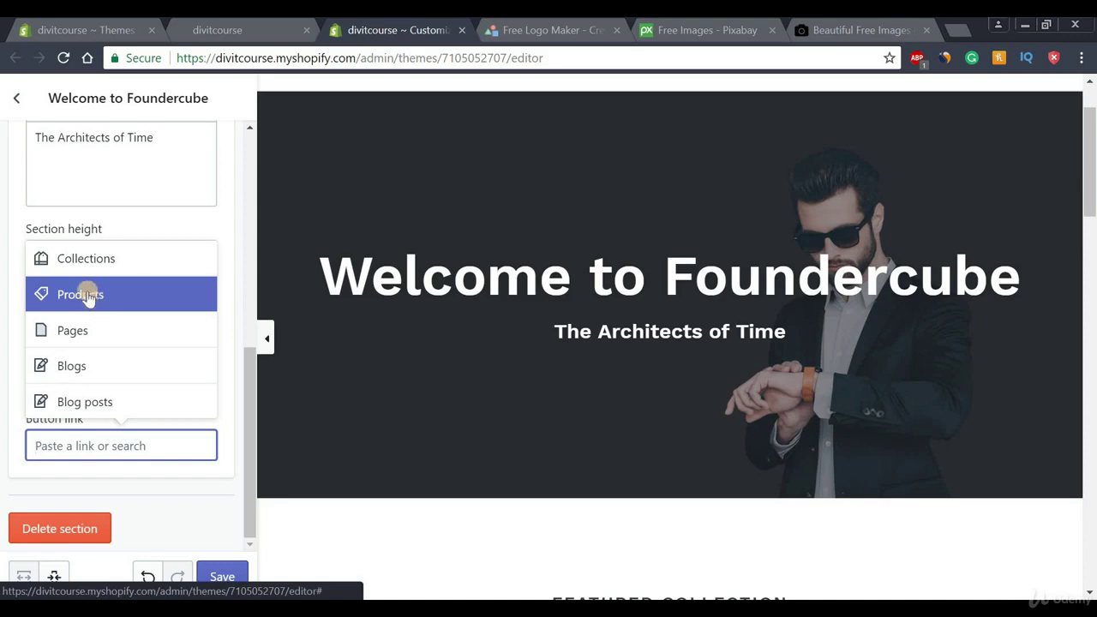
click(87, 295)
click(88, 395)
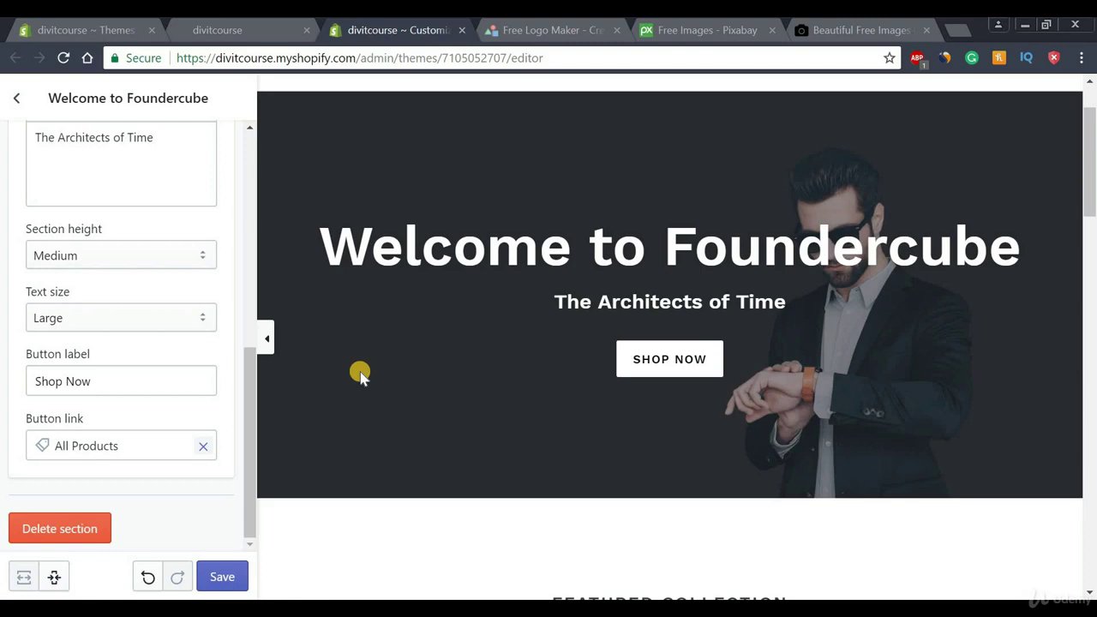
Save the overlay section's changes and return to the theme's list of sections.
drag(252, 375, 250, 163)
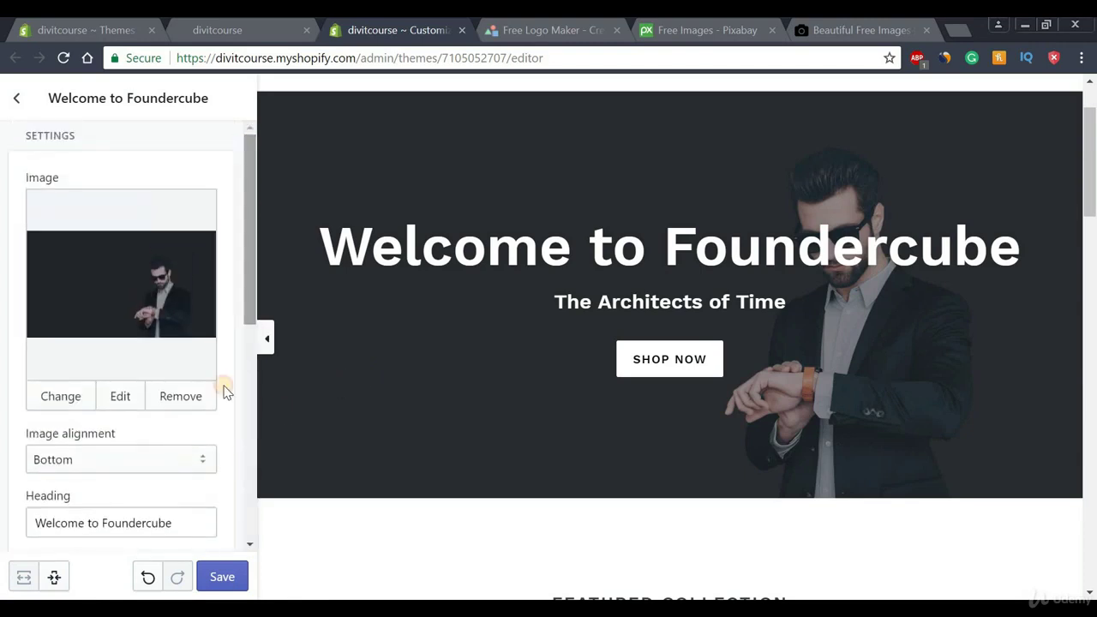
click(218, 577)
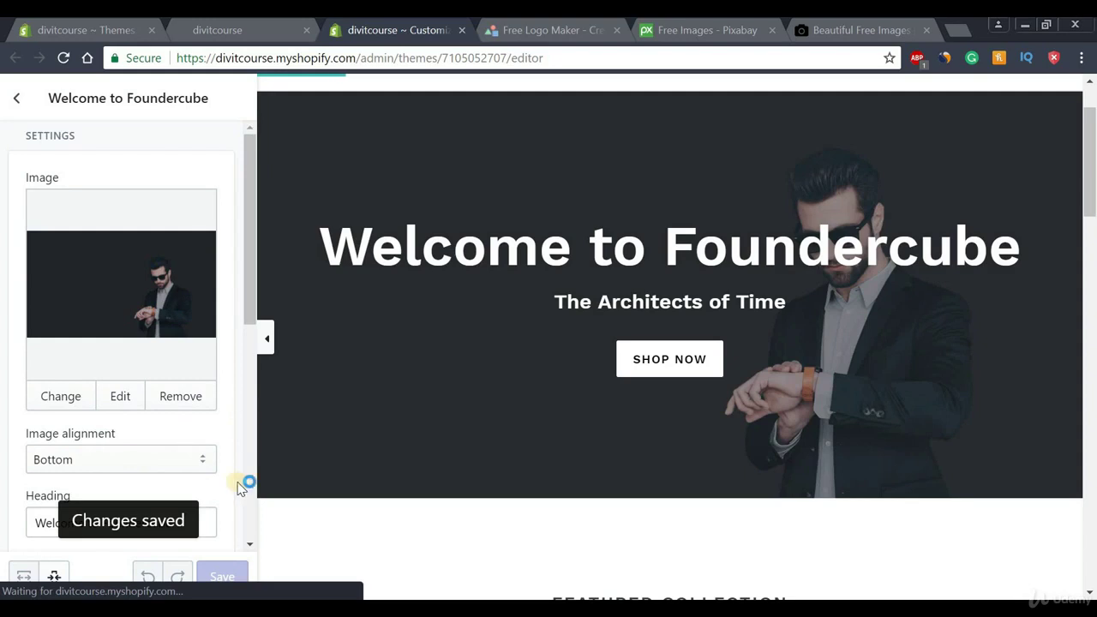
click(16, 101)
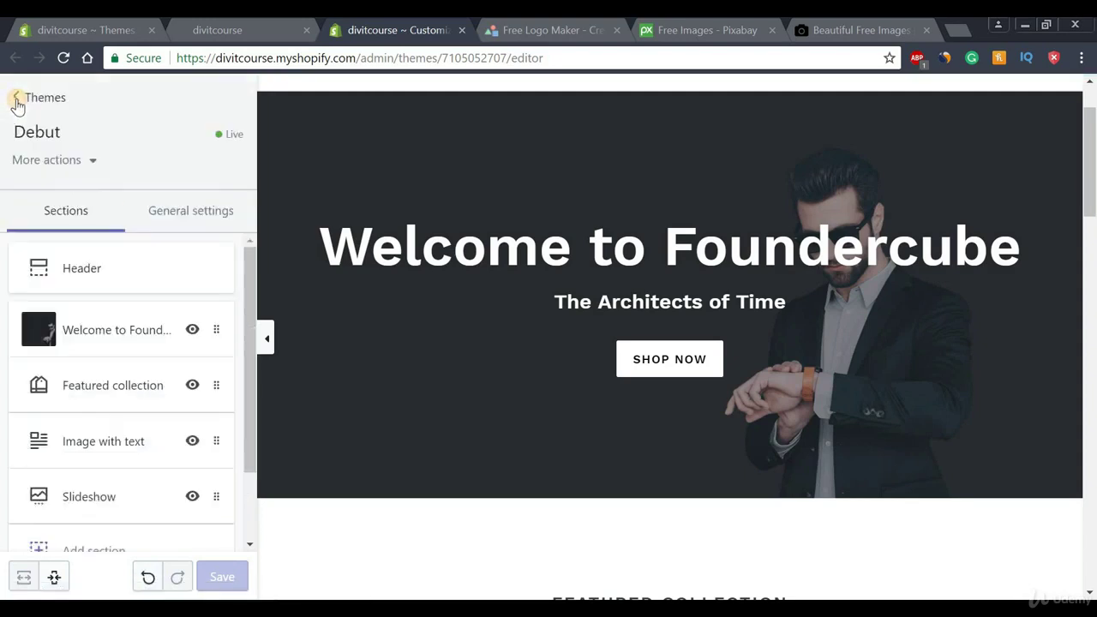
In the theme's general color settings, try an image overlay opacity of 100%, set it to 45%, and save.
click(194, 215)
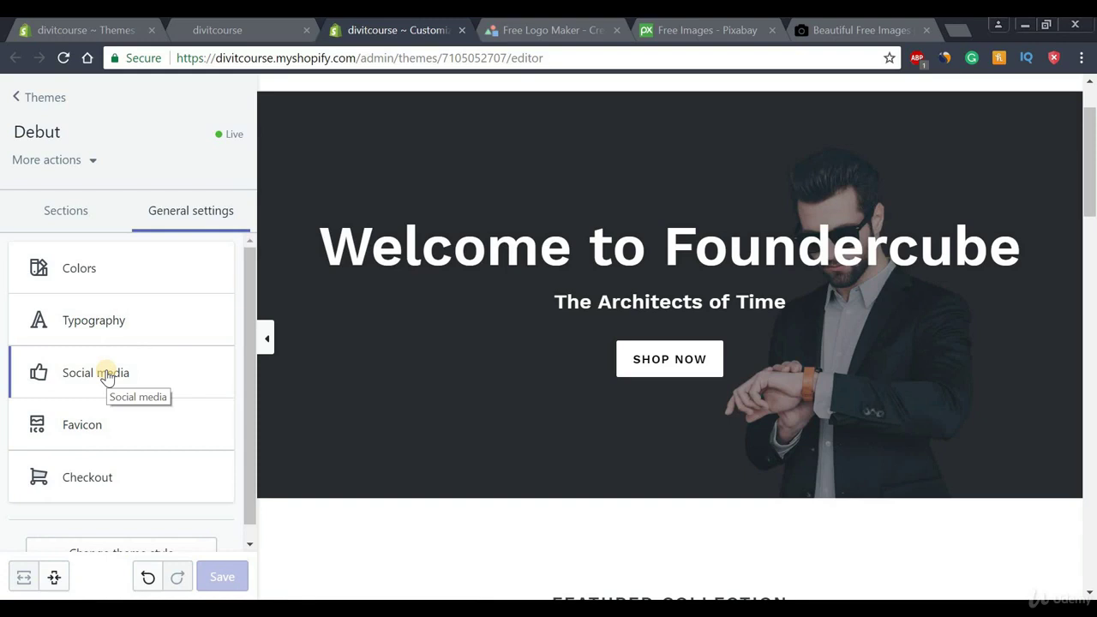
click(86, 276)
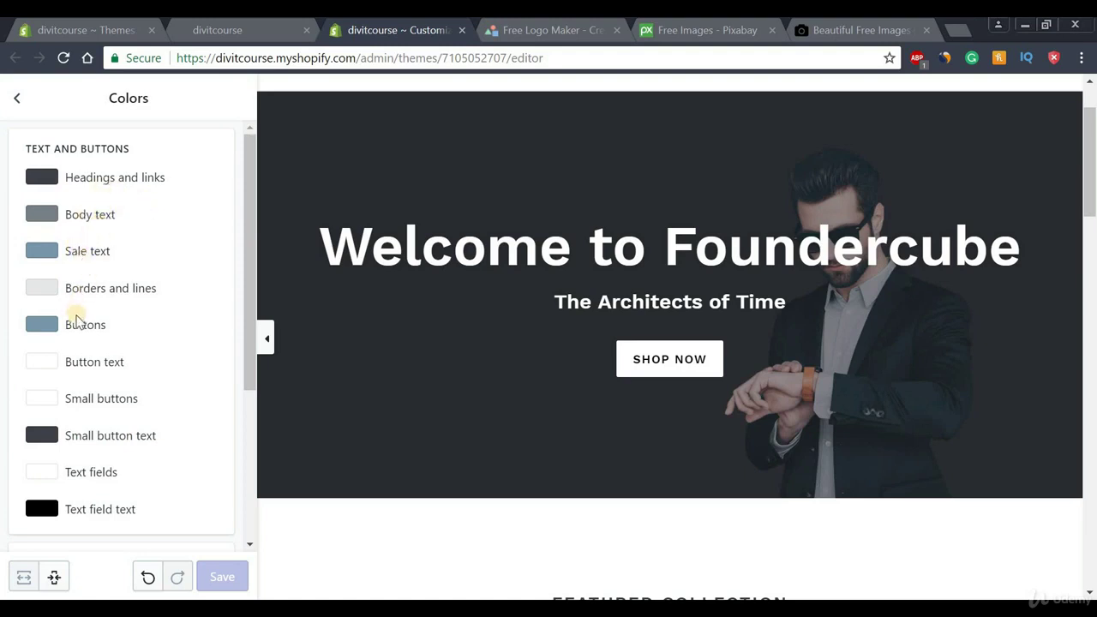
drag(246, 206, 255, 355)
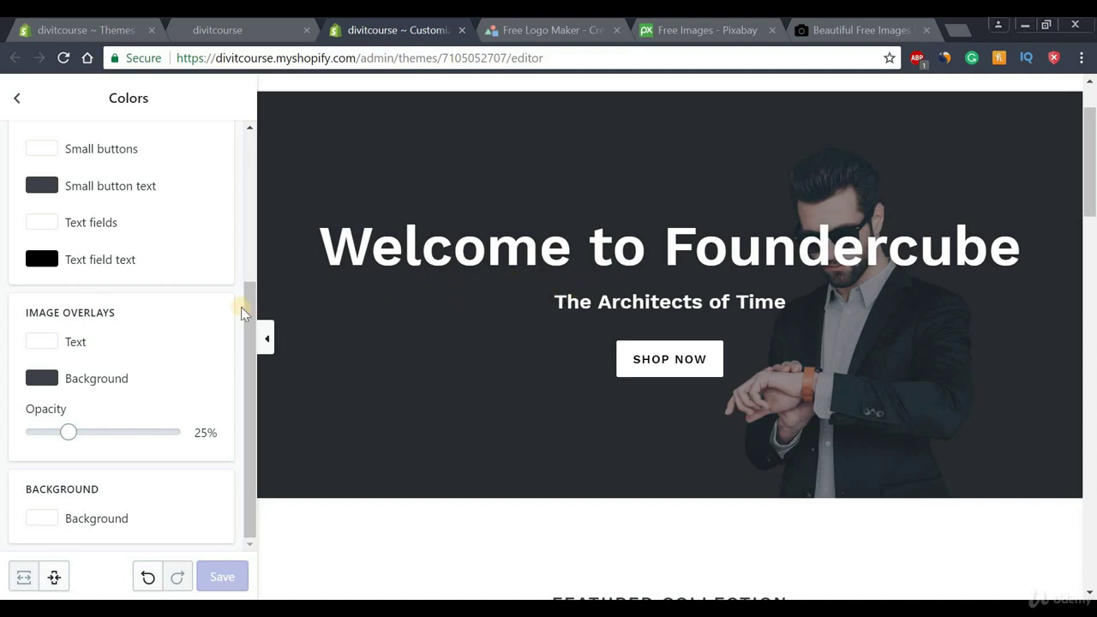
drag(69, 432, 177, 445)
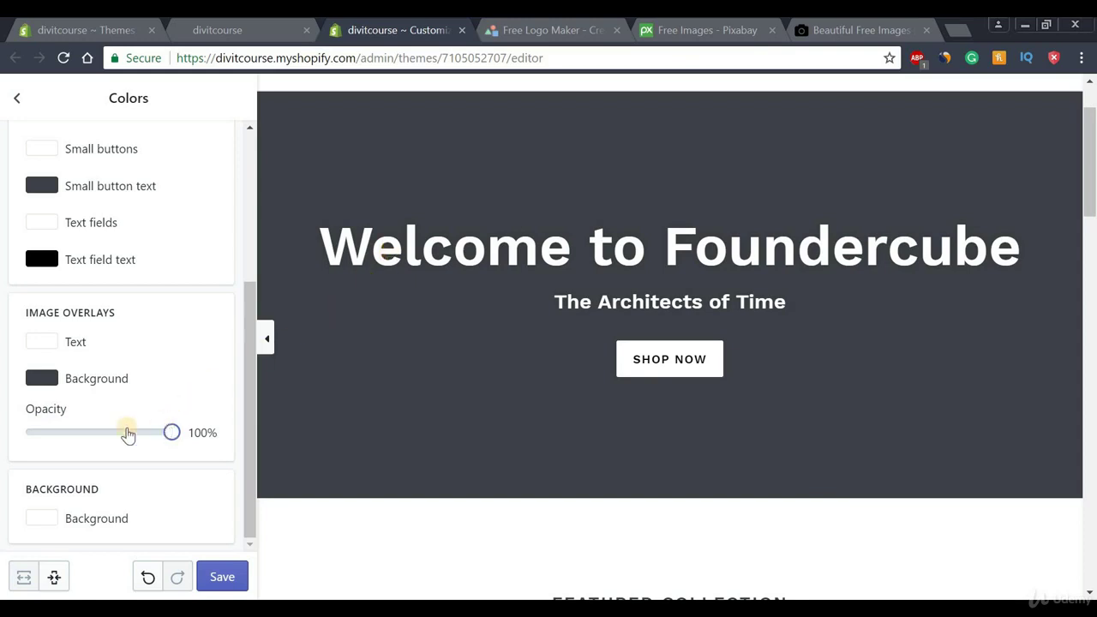
drag(172, 431, 90, 431)
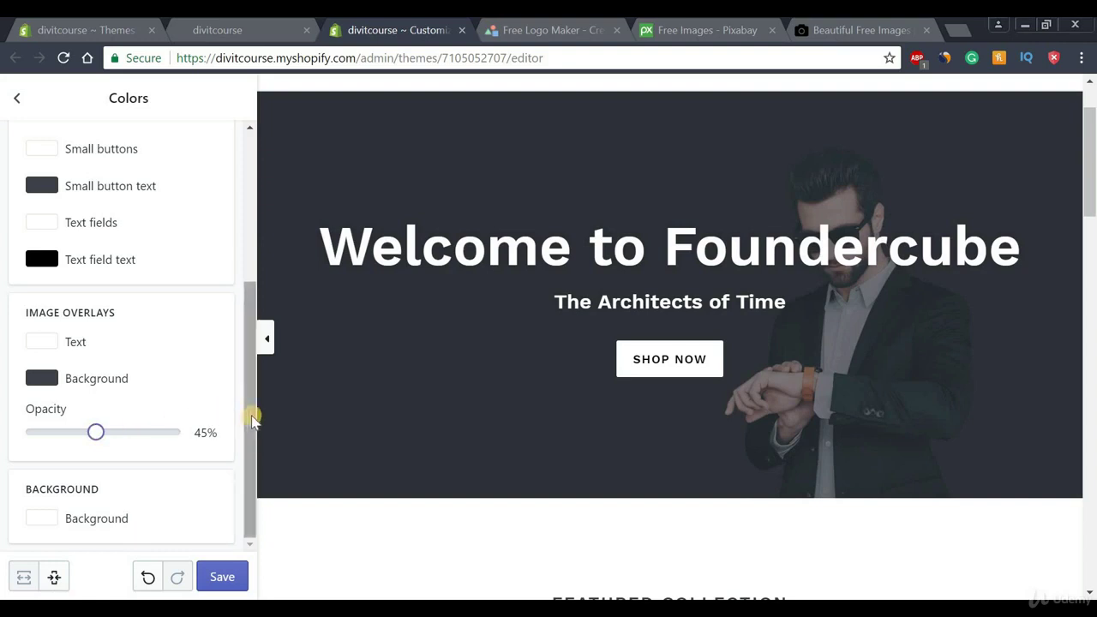
drag(252, 394, 232, 262)
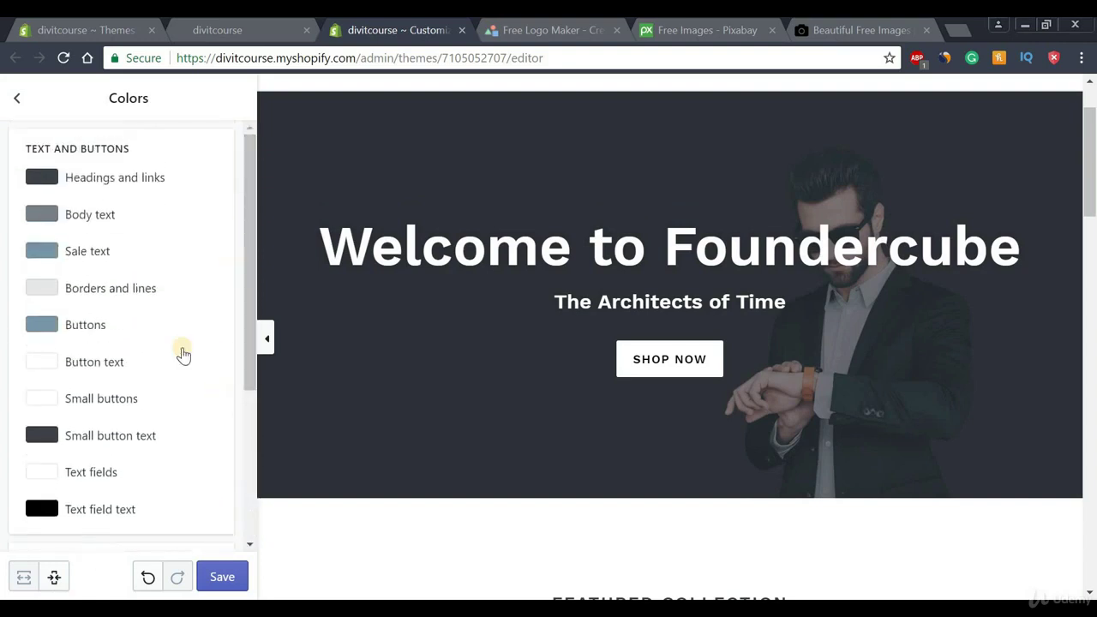
click(223, 578)
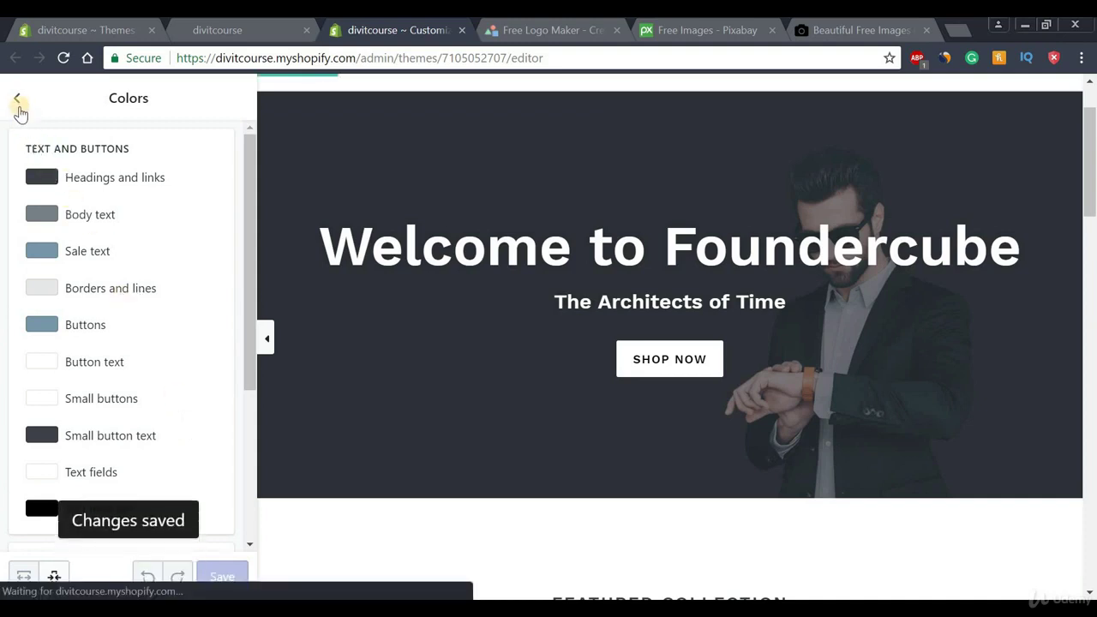
Leave the color settings and open the theme's typography settings.
click(18, 101)
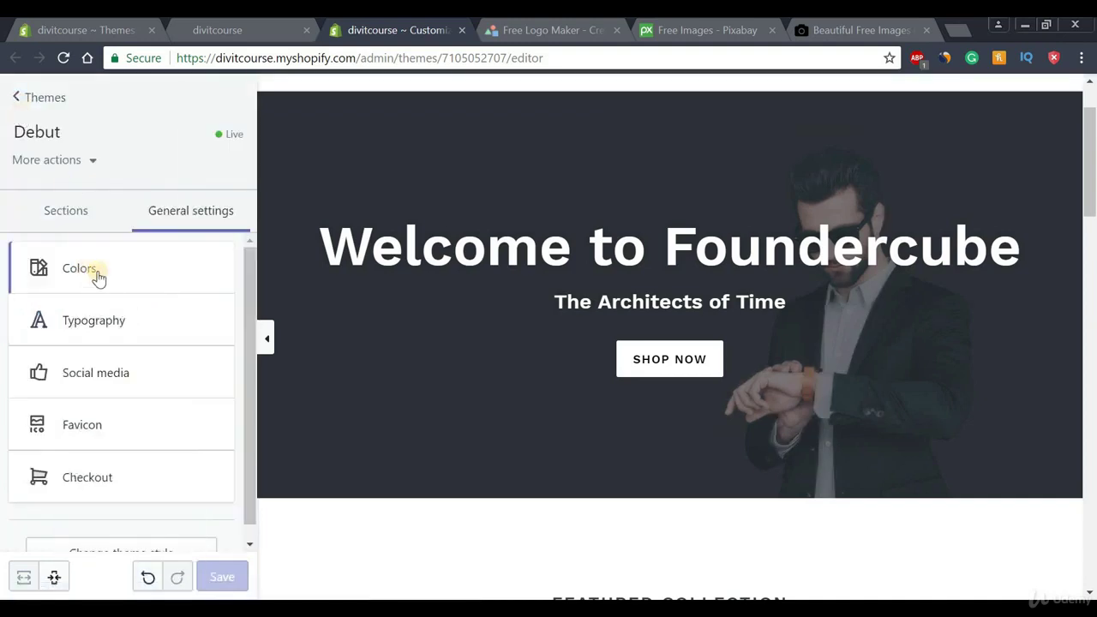
click(83, 329)
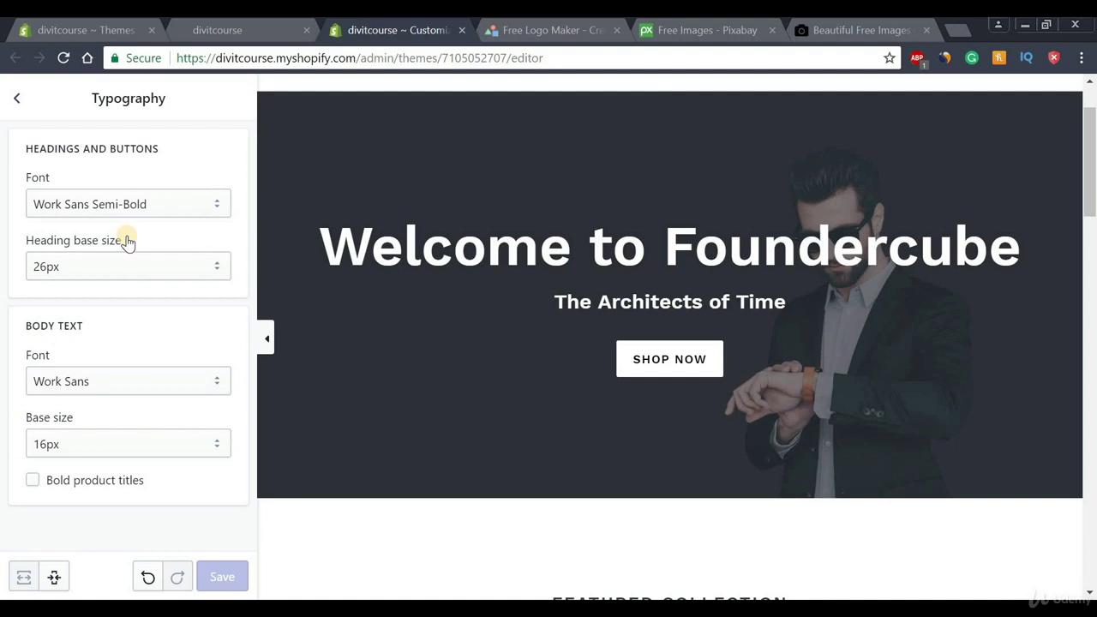
Try Roboto as the headings and buttons font with a 36px heading base size, and set the size back to 26px.
click(110, 212)
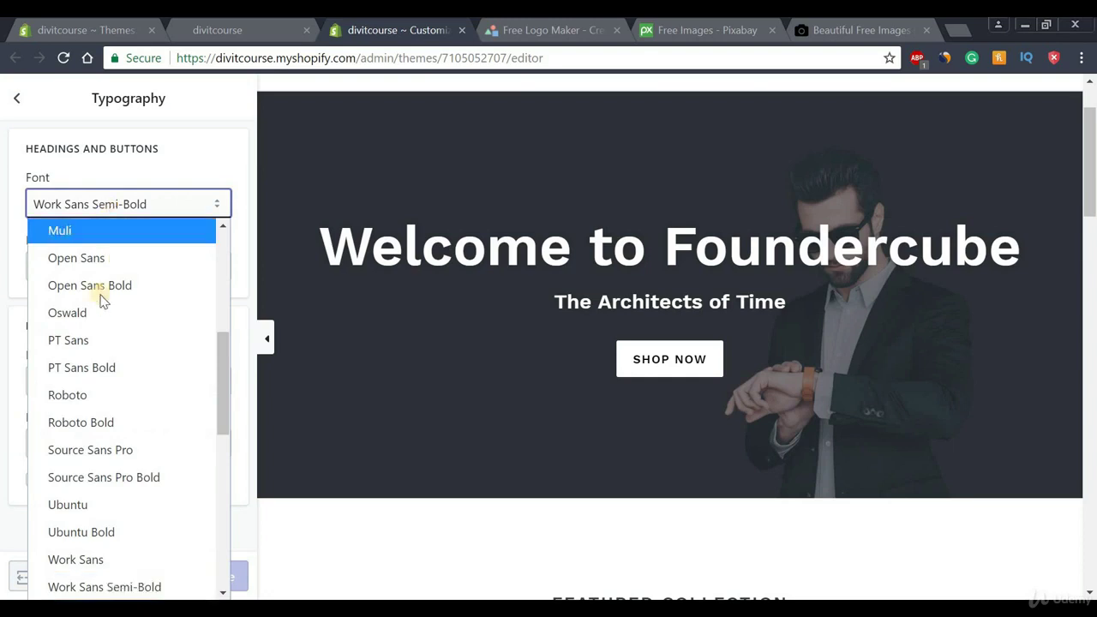
click(85, 395)
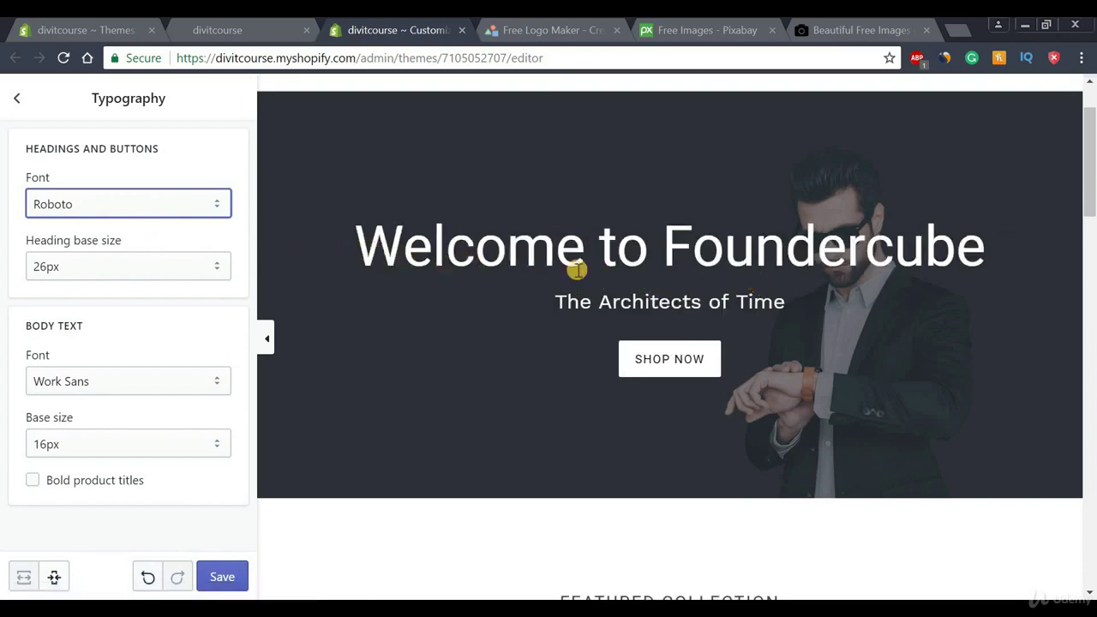
click(102, 269)
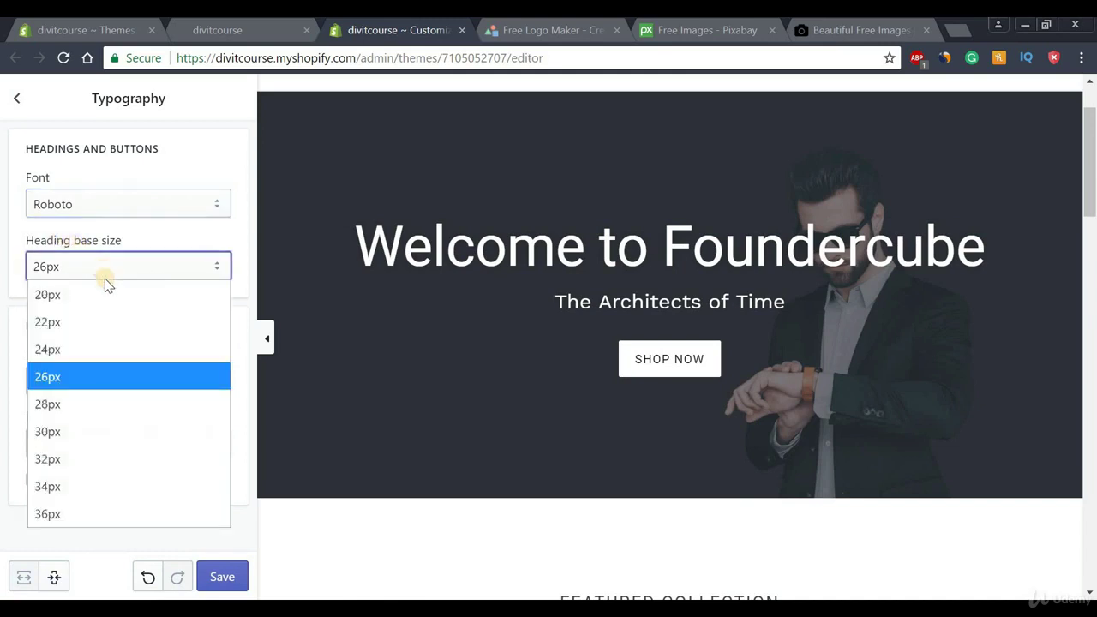
click(80, 515)
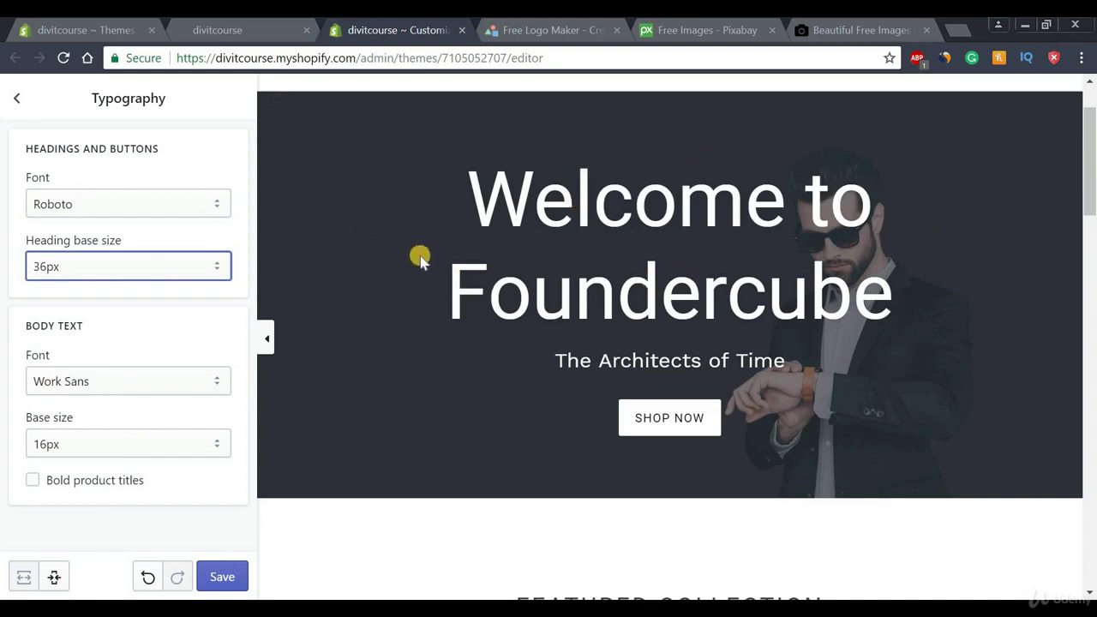
click(163, 268)
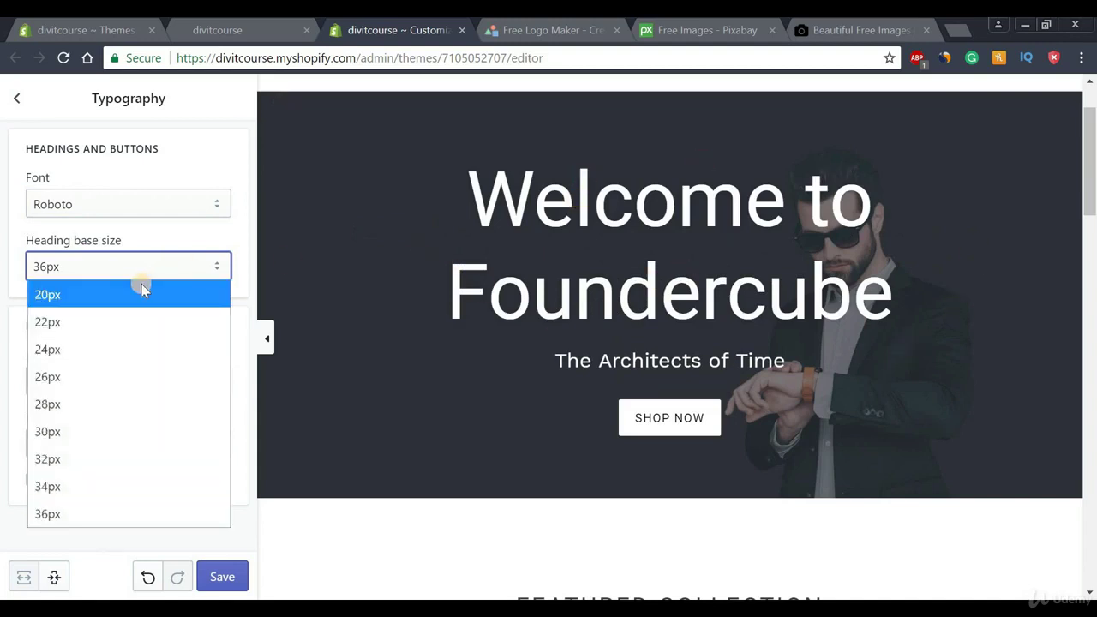
click(69, 383)
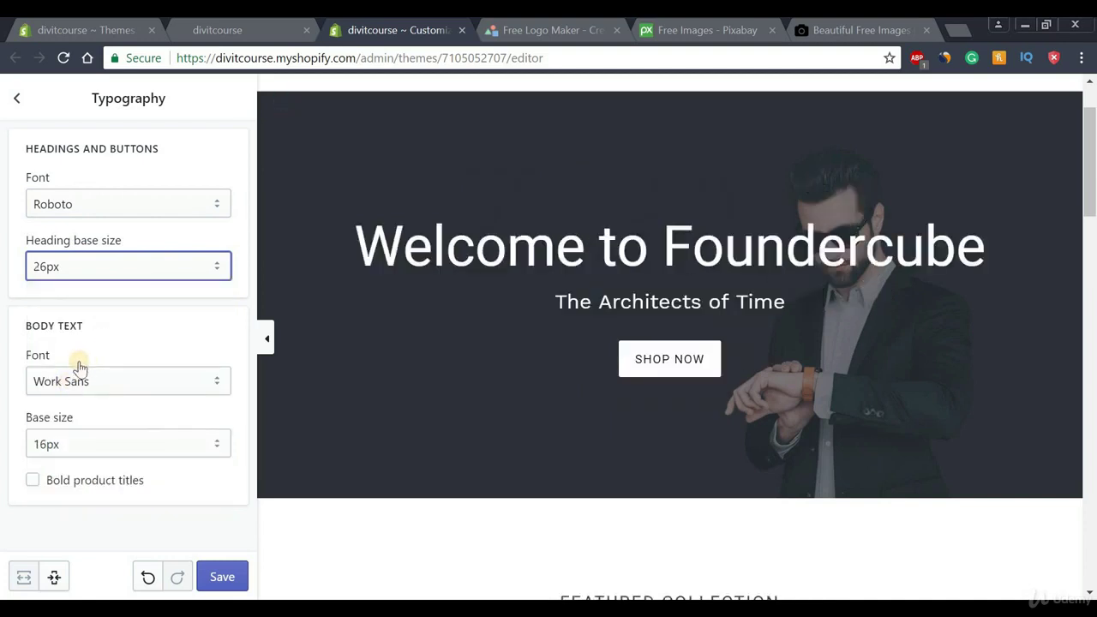
Check the available body text fonts without choosing another one, and undo the heading size and font changes.
click(100, 383)
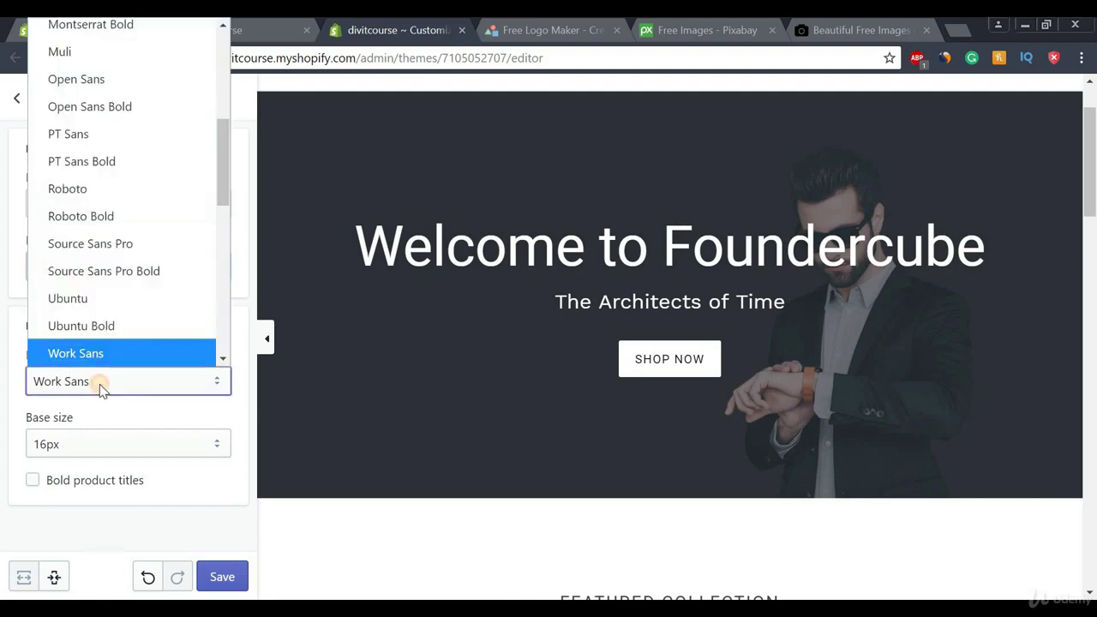
click(100, 384)
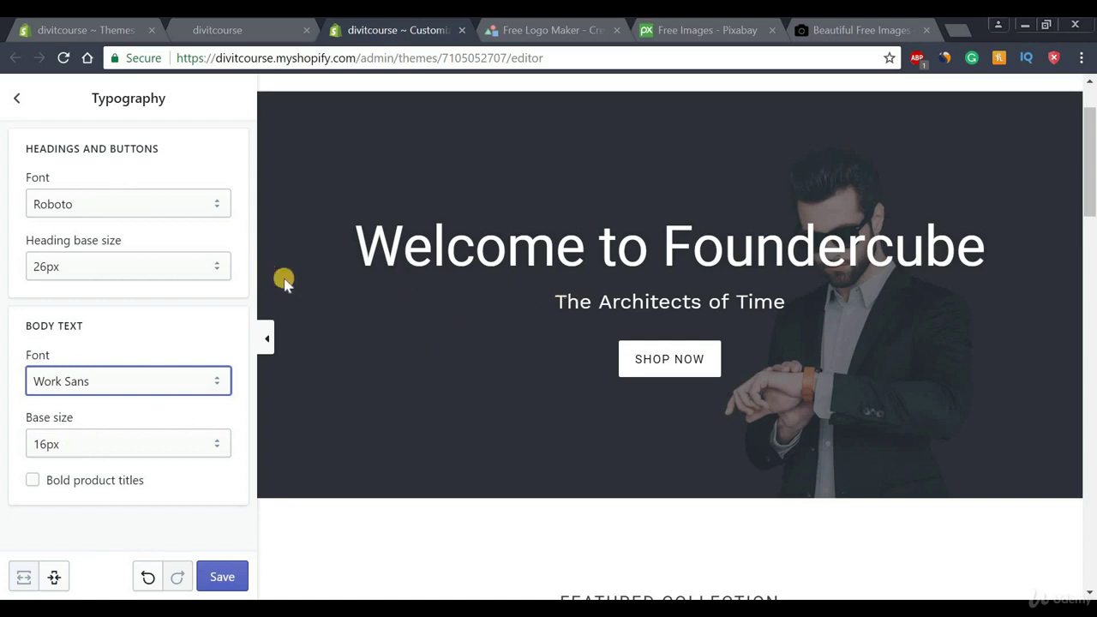
click(147, 578)
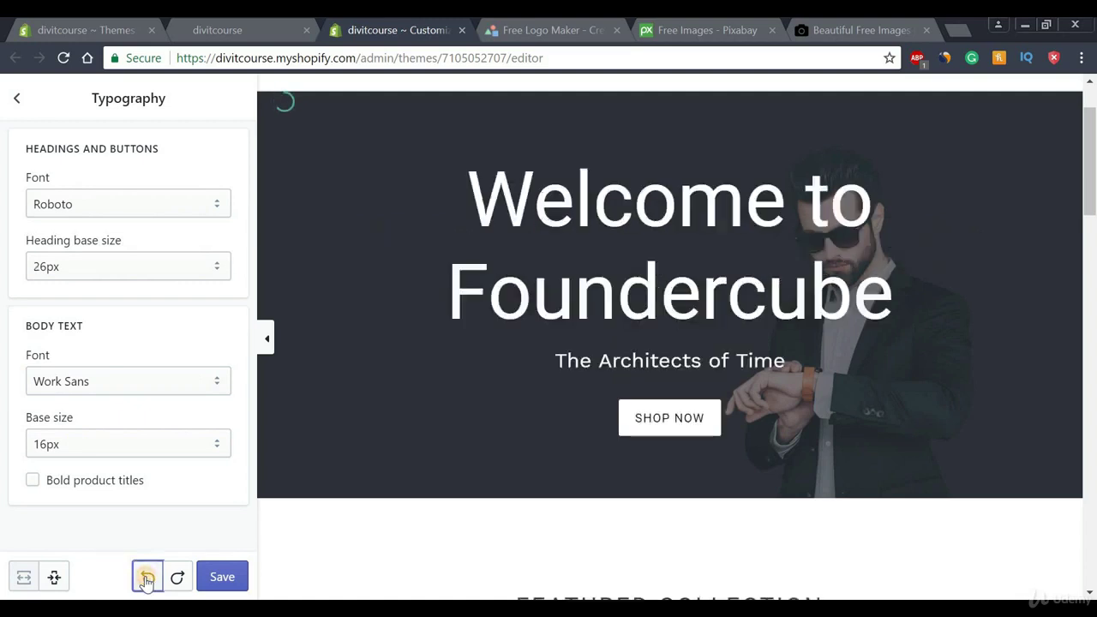
click(146, 580)
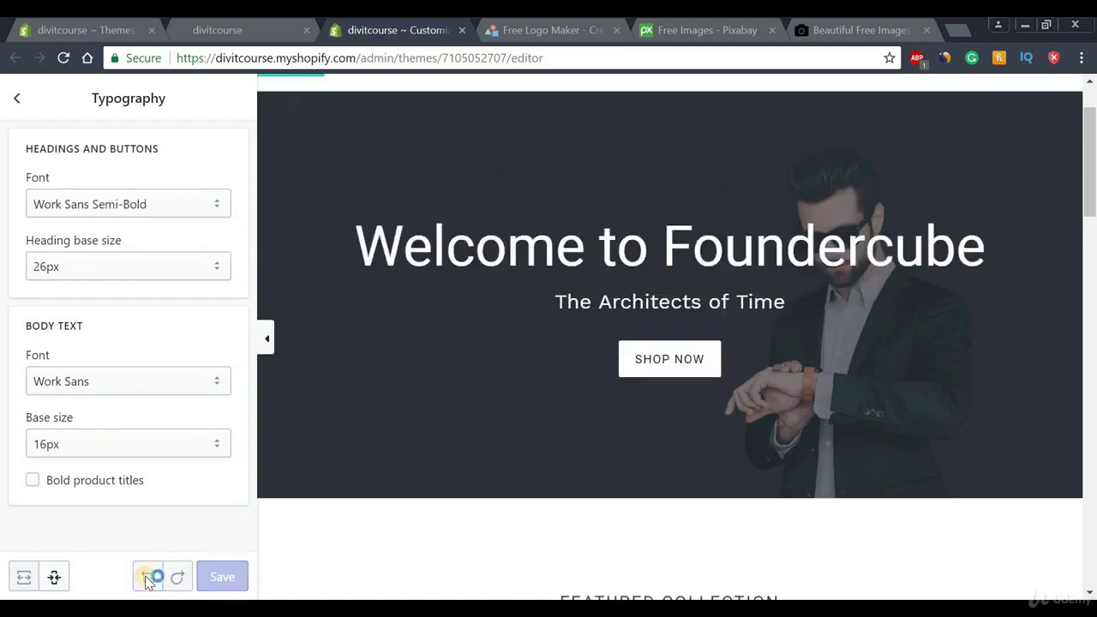
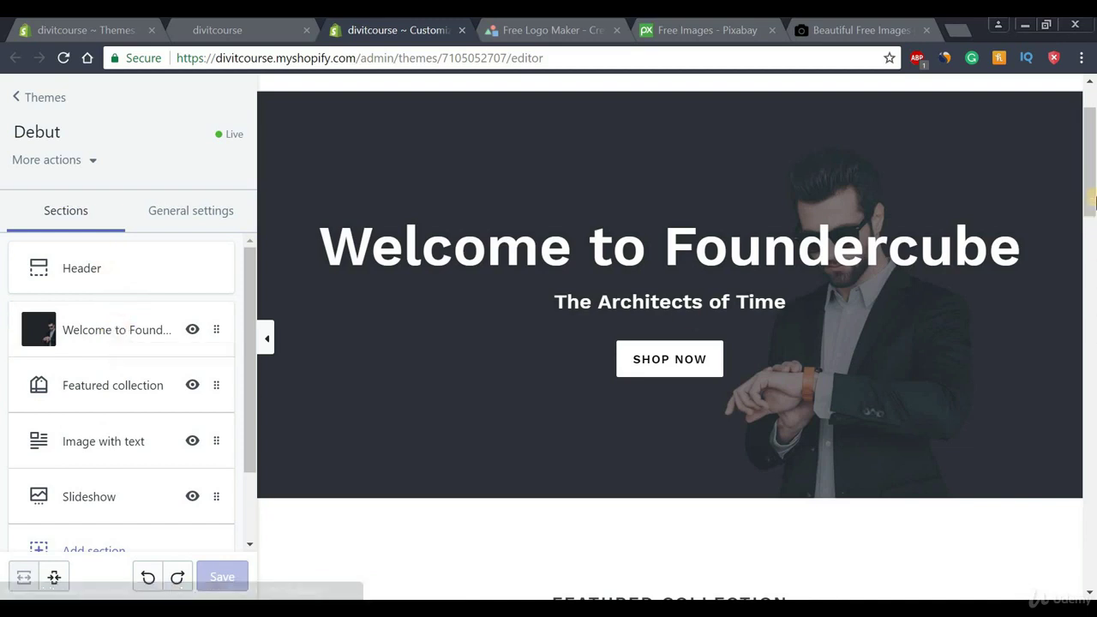
Open the home page's Featured collection section settings and keep its heading text.
scroll(1094, 148, up, 1)
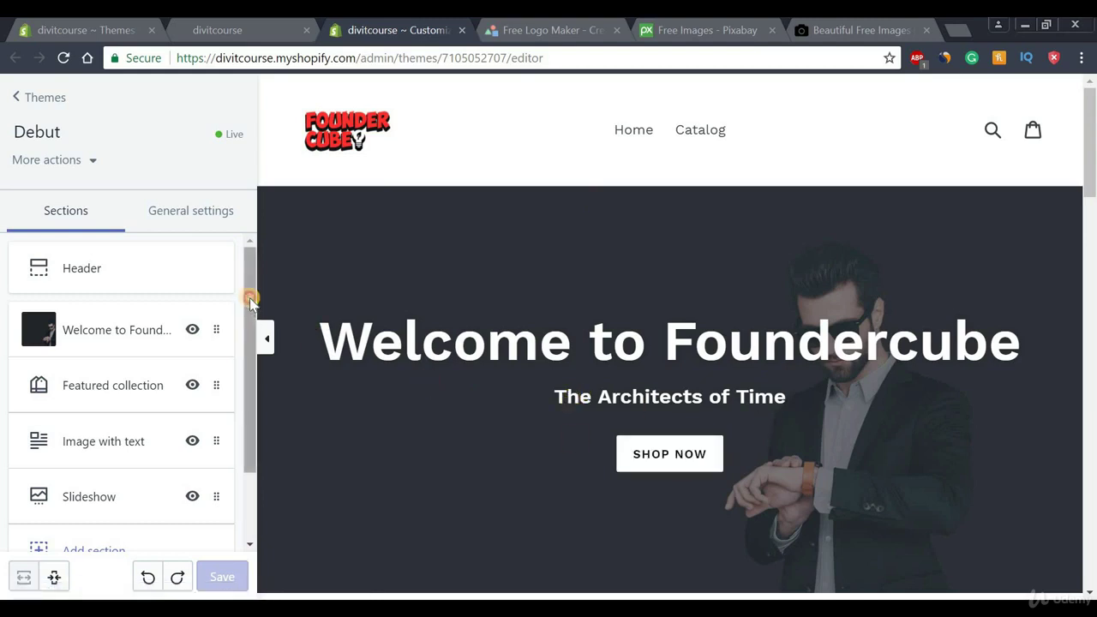
drag(250, 299, 251, 346)
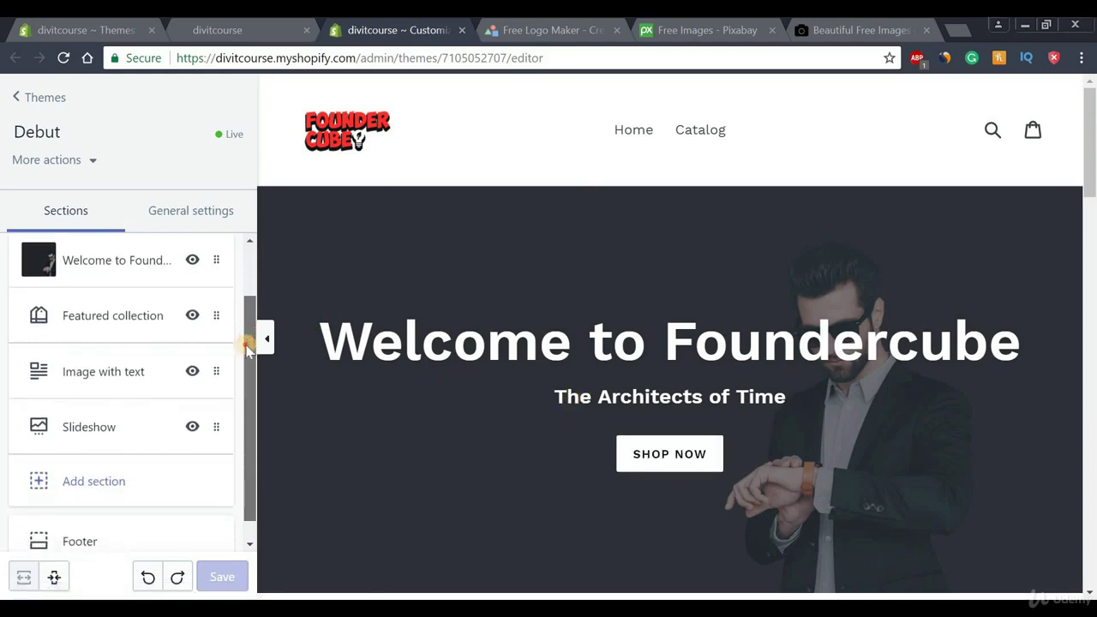
click(130, 319)
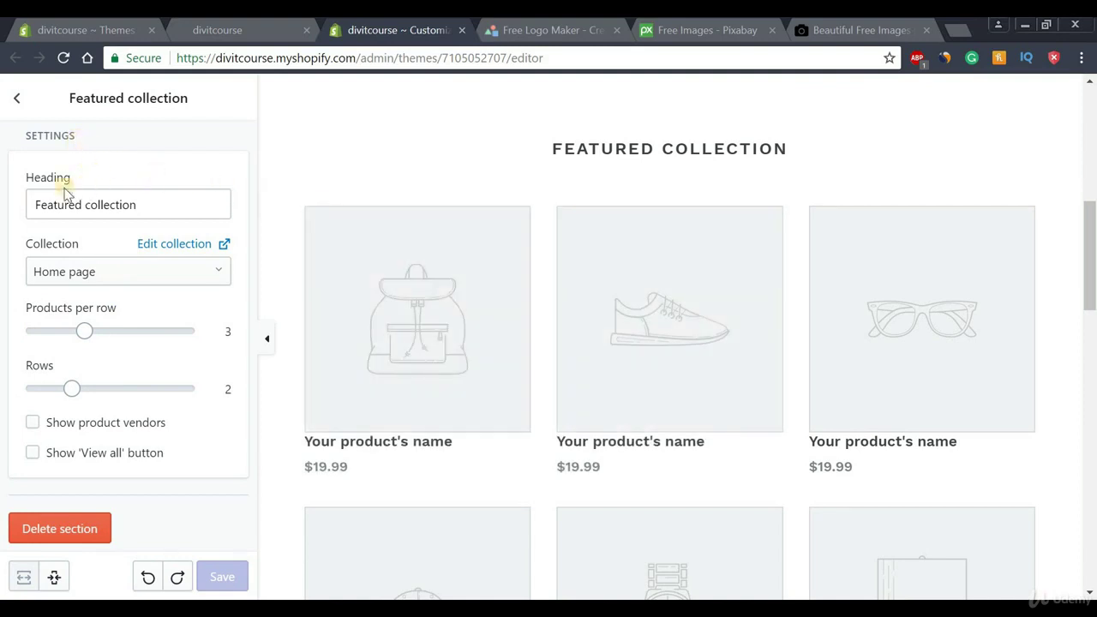
drag(36, 206, 166, 204)
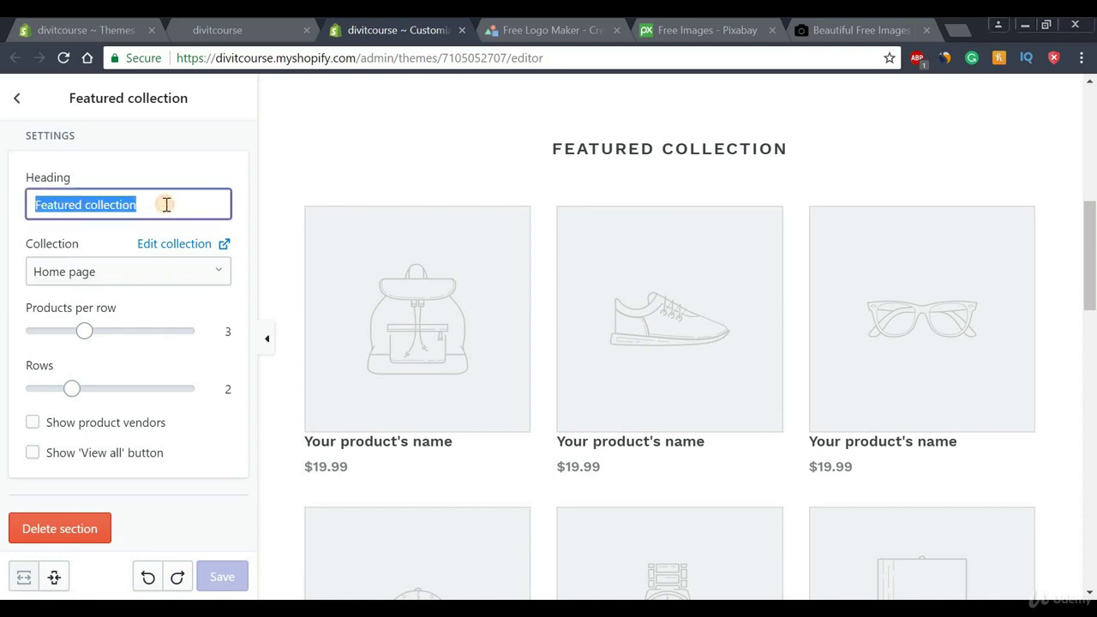
click(167, 204)
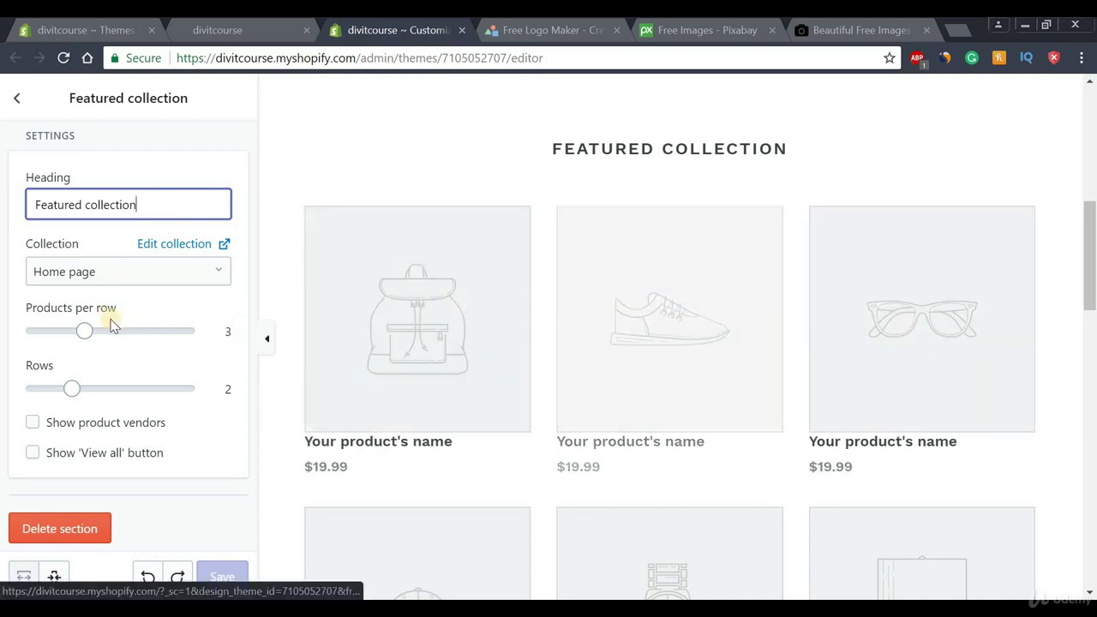
Try 5 and 2 products per row in the Featured collection, and return the setting to 3.
drag(86, 331, 199, 339)
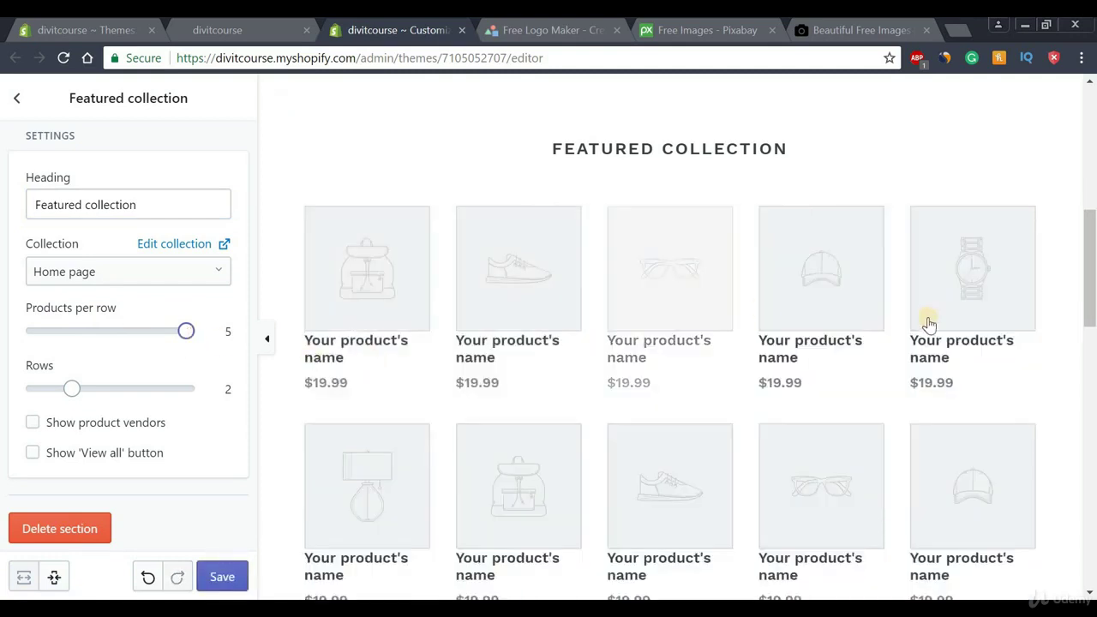
drag(42, 330, 5, 329)
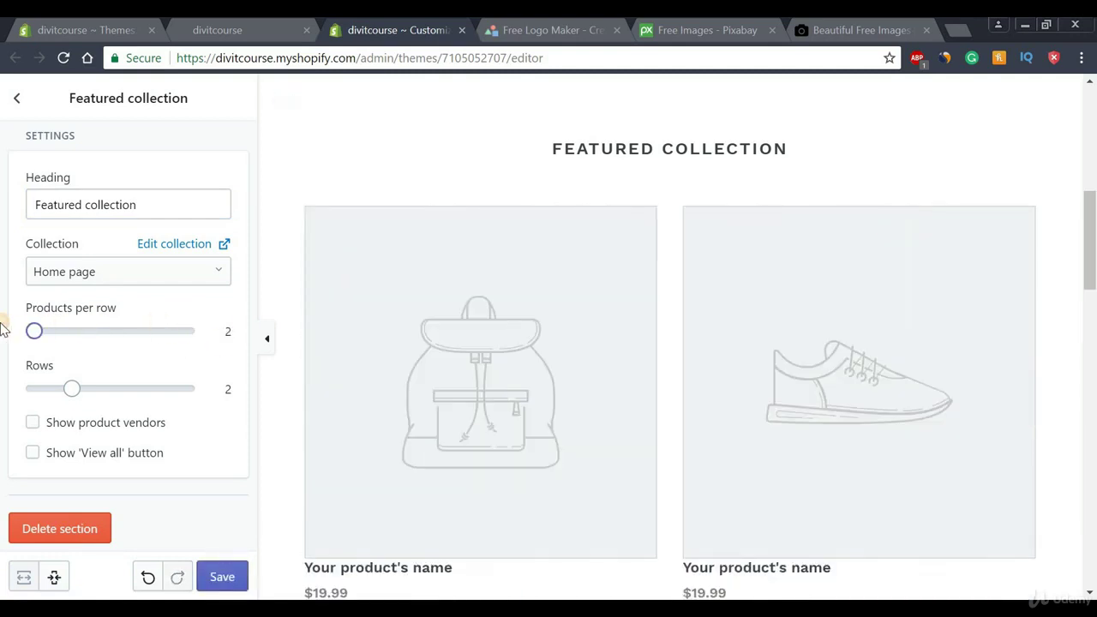
click(61, 335)
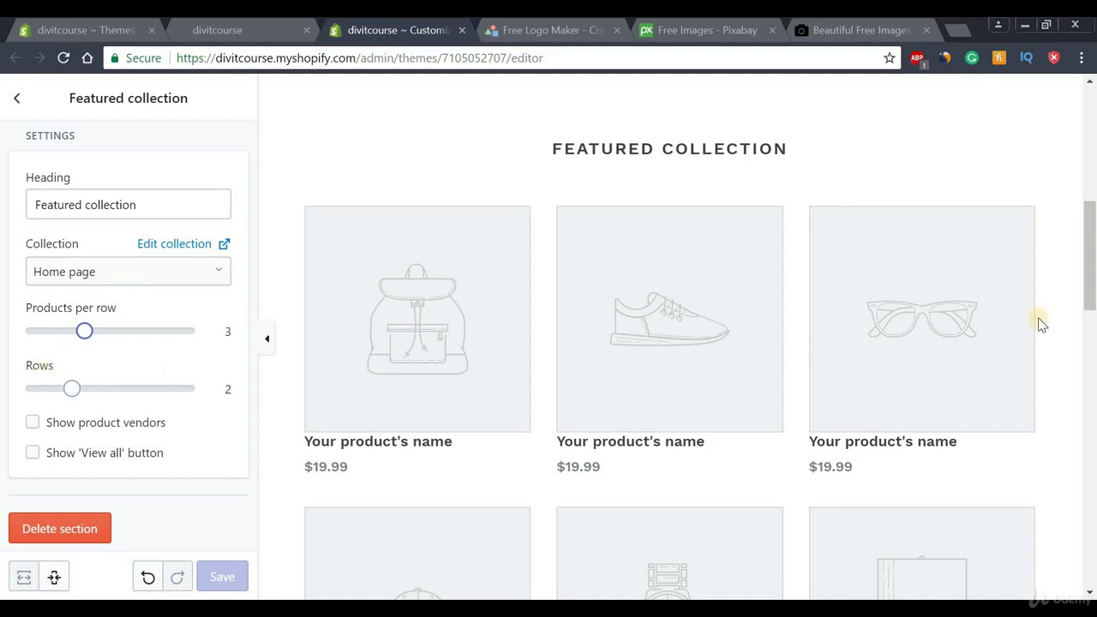
Try 5 rows for the Featured collection in the preview, and set the number of rows to 1.
drag(1091, 261, 1092, 294)
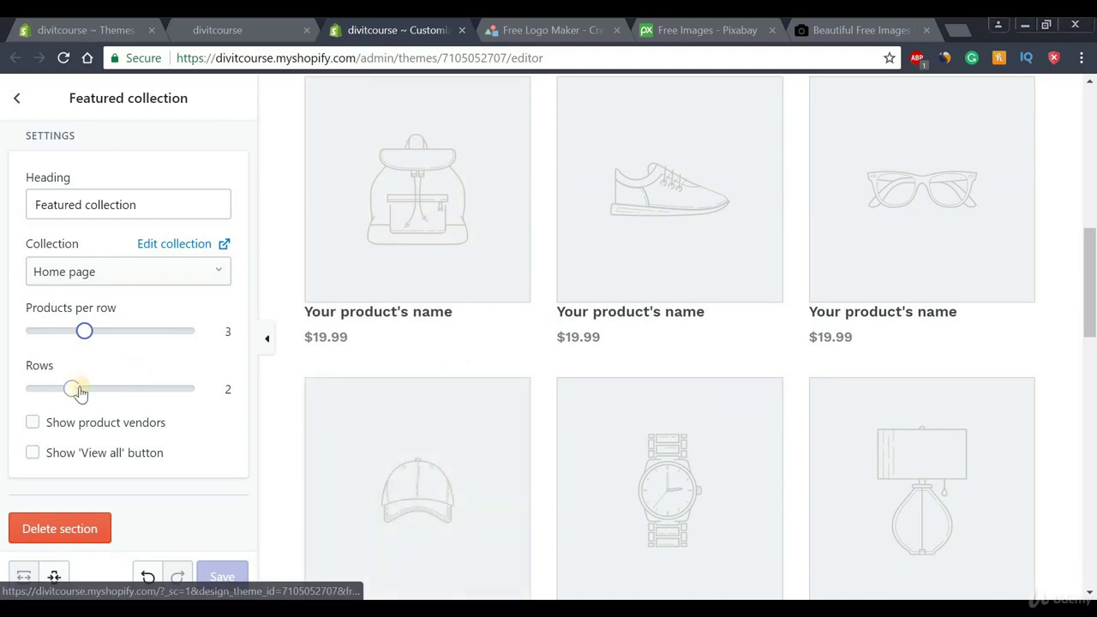
click(182, 390)
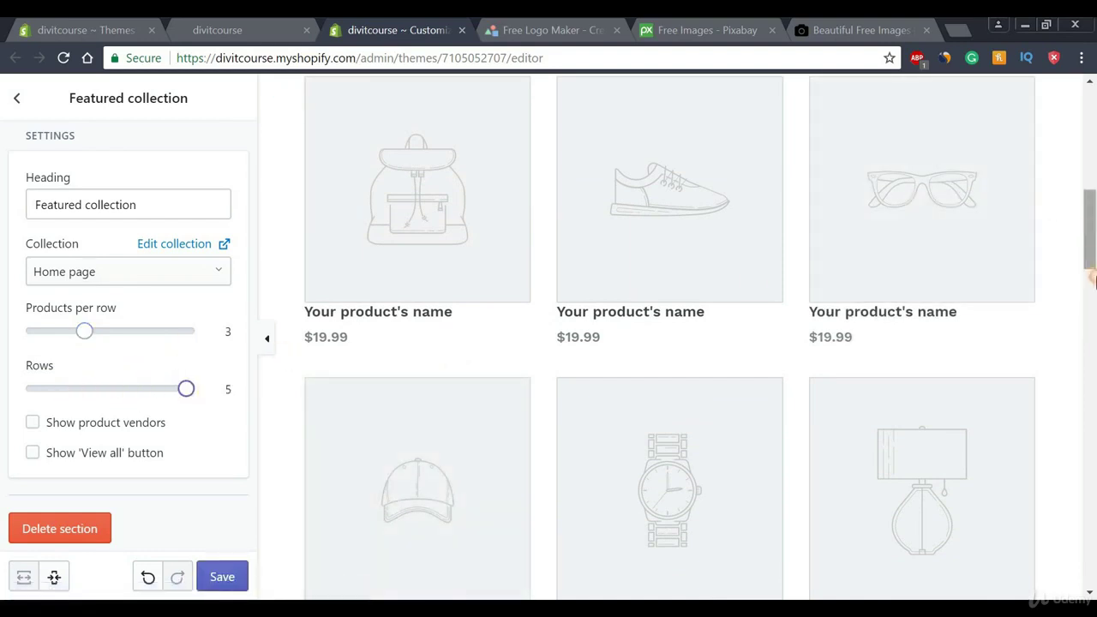
mouse_move(1090, 214)
mouse_down()
mouse_move(1089, 254)
mouse_move(1091, 204)
mouse_up()
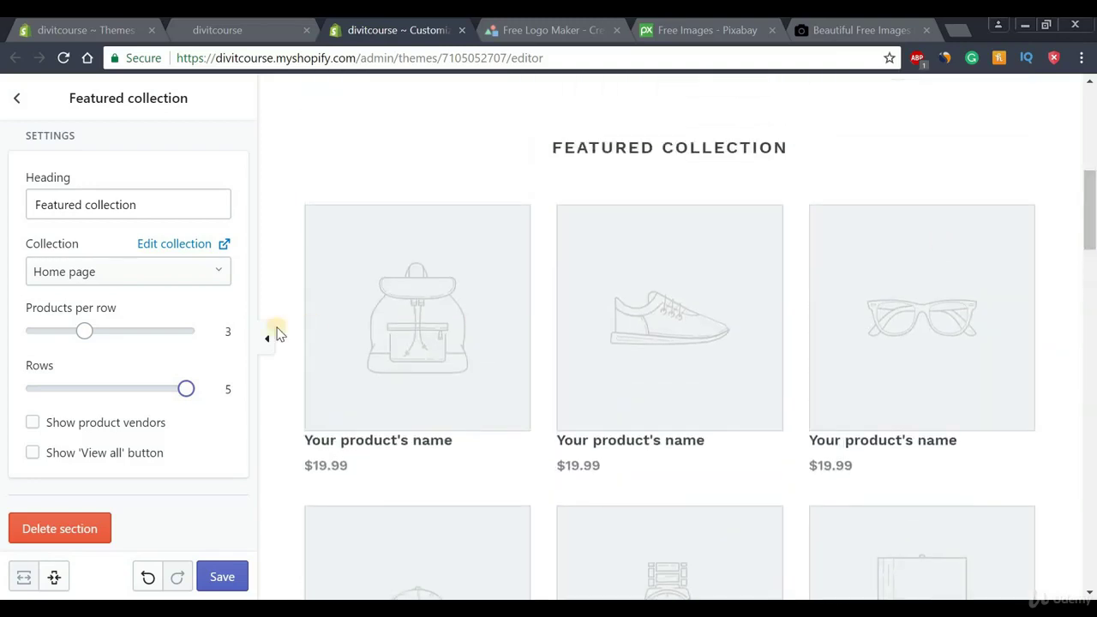
click(29, 387)
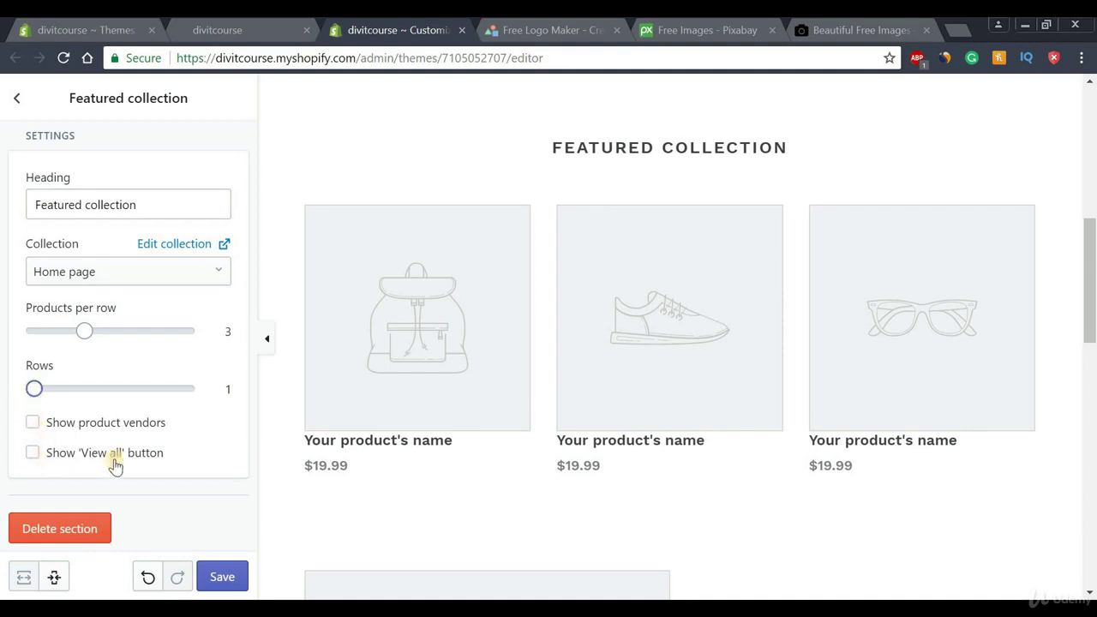
Show the 'View all' button in the Featured collection, check it in the preview, and save the section.
click(32, 458)
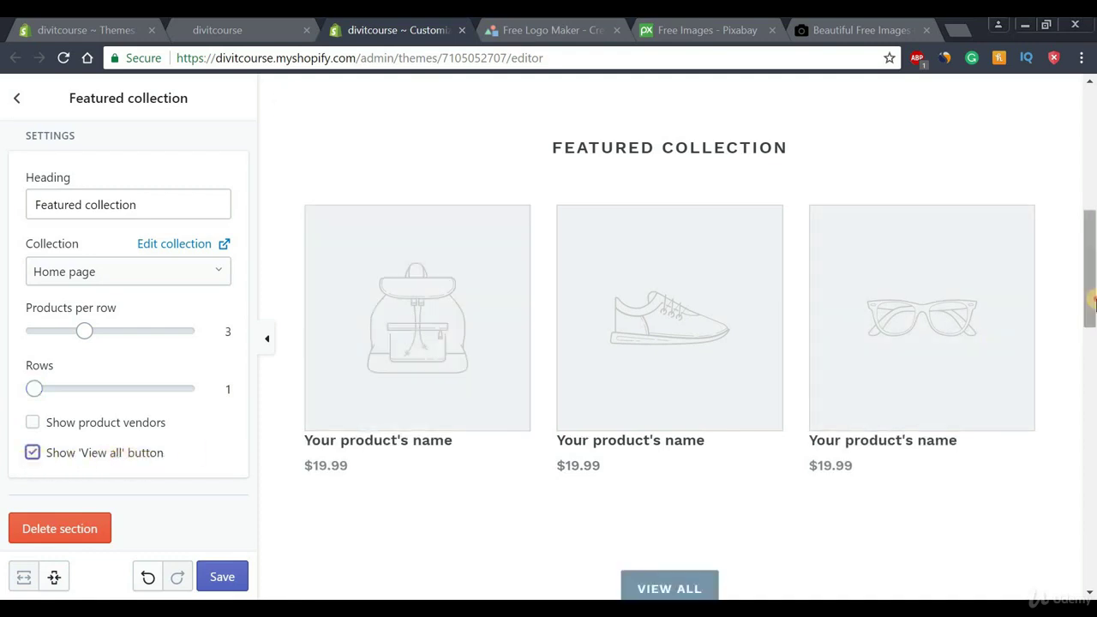
drag(1090, 300, 1091, 332)
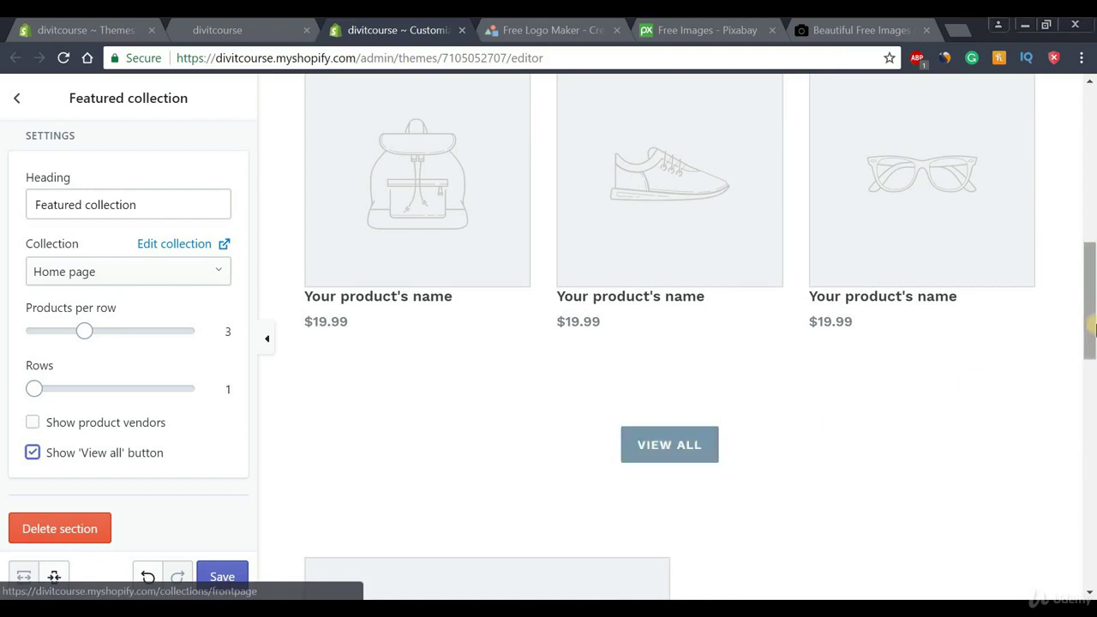
drag(1089, 306, 1092, 271)
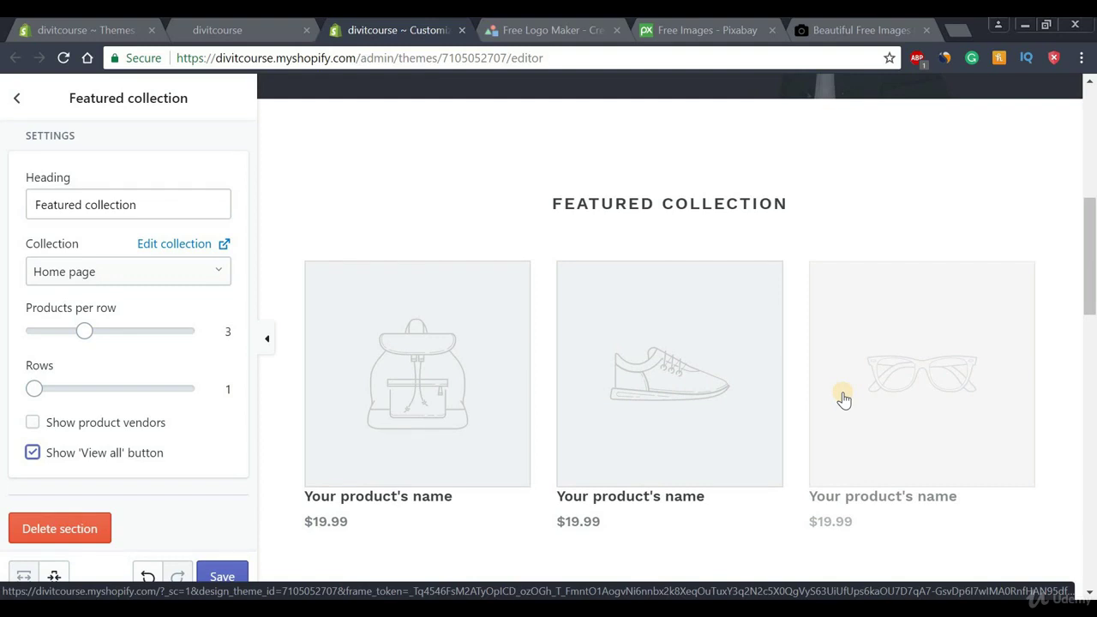
click(214, 579)
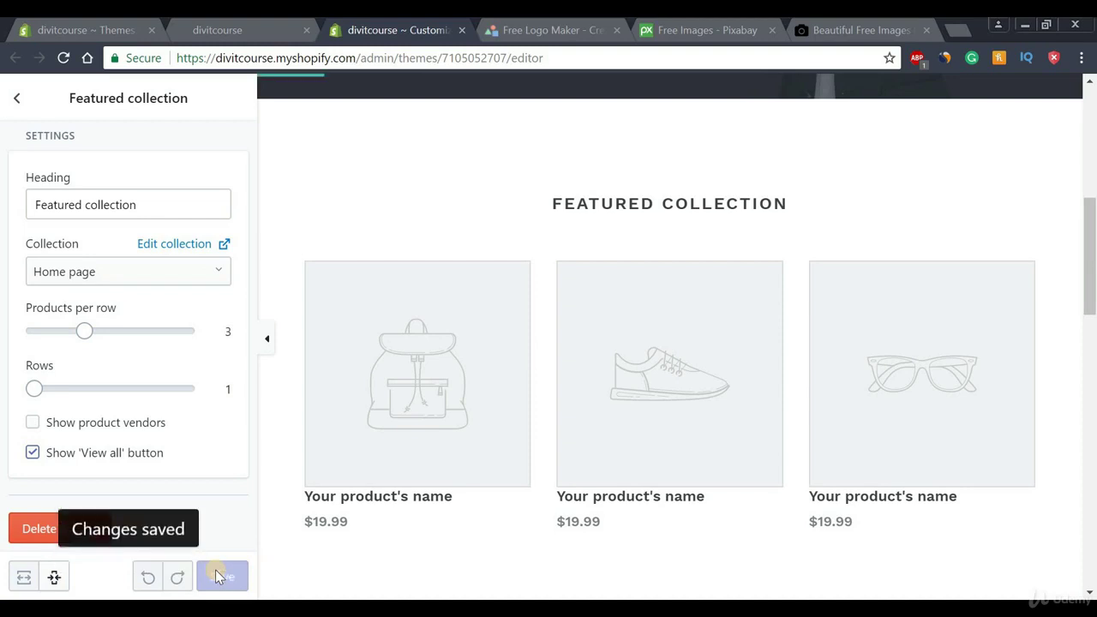
Open the Image with text section and use the library picture of two hands with a wristwatch as its image.
click(16, 101)
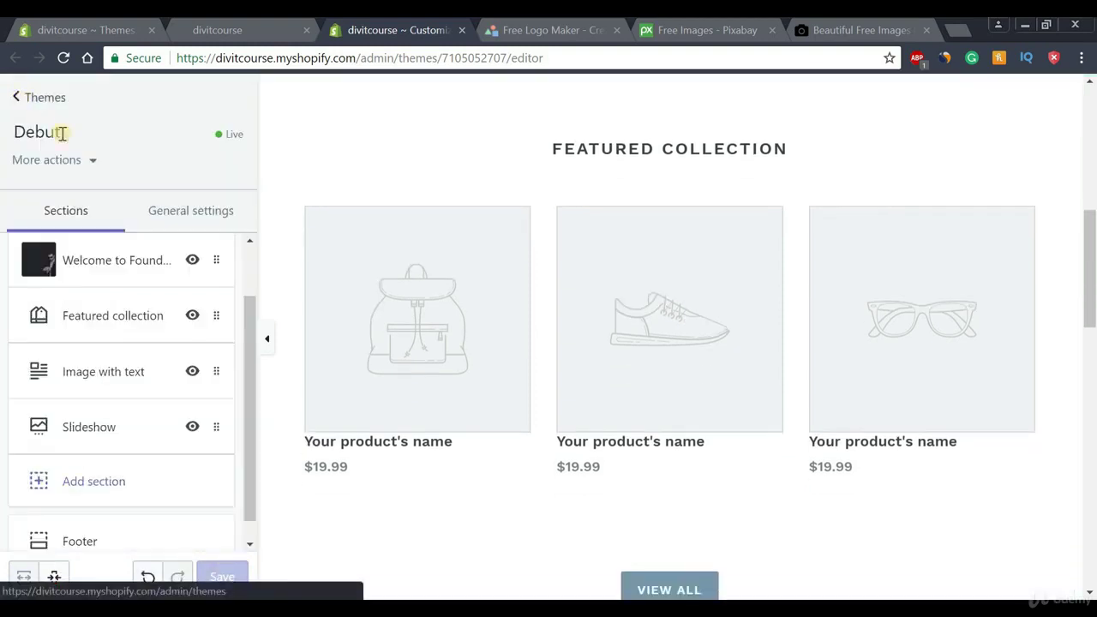
click(96, 377)
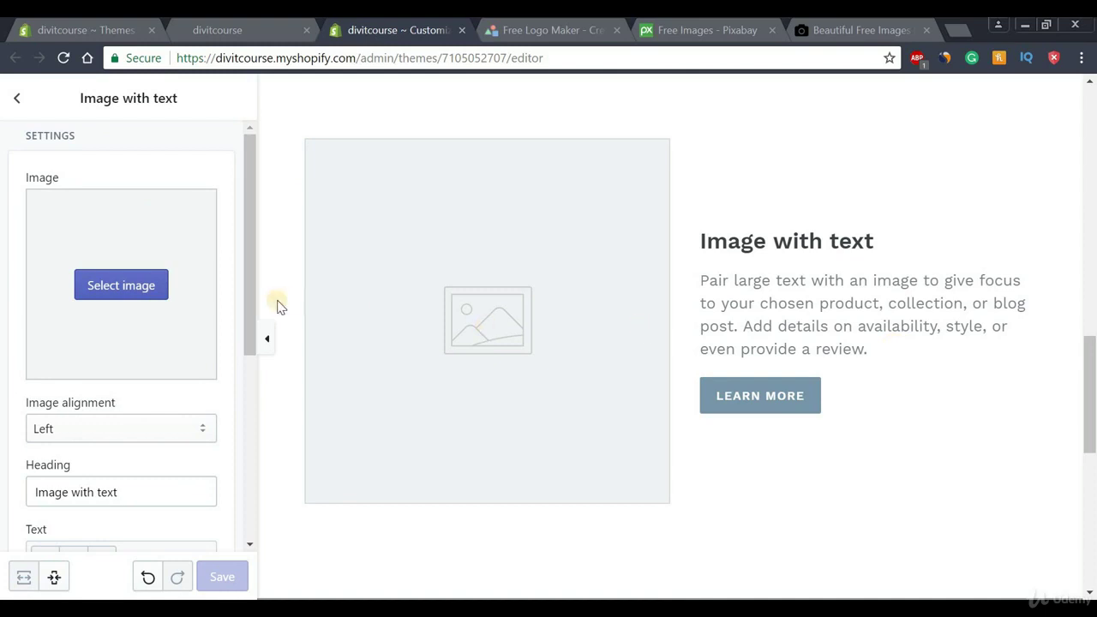
click(143, 286)
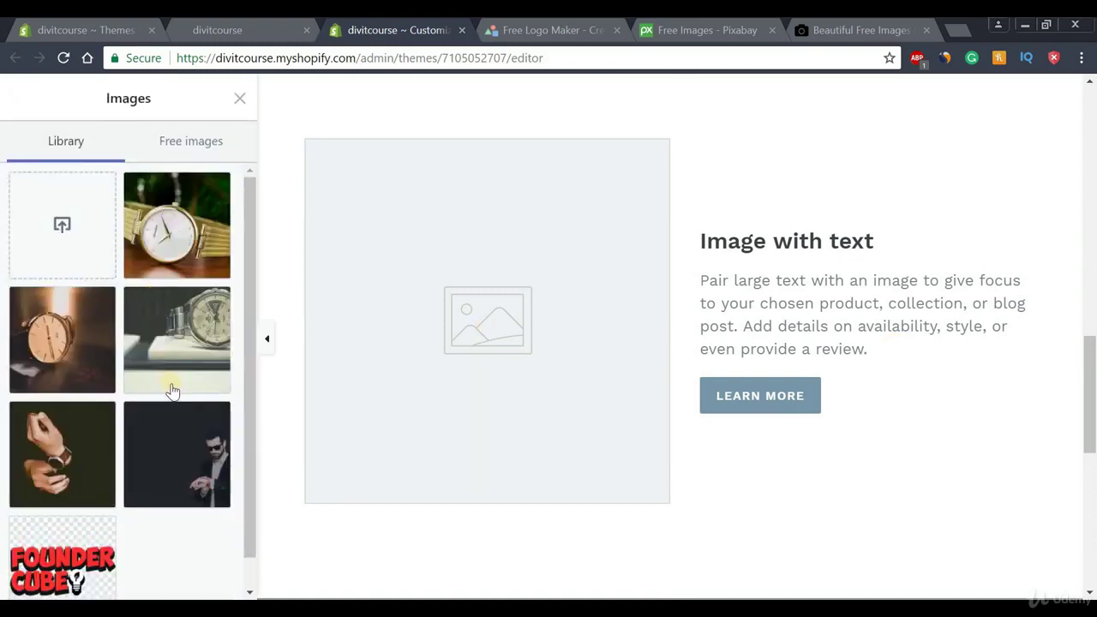
click(90, 454)
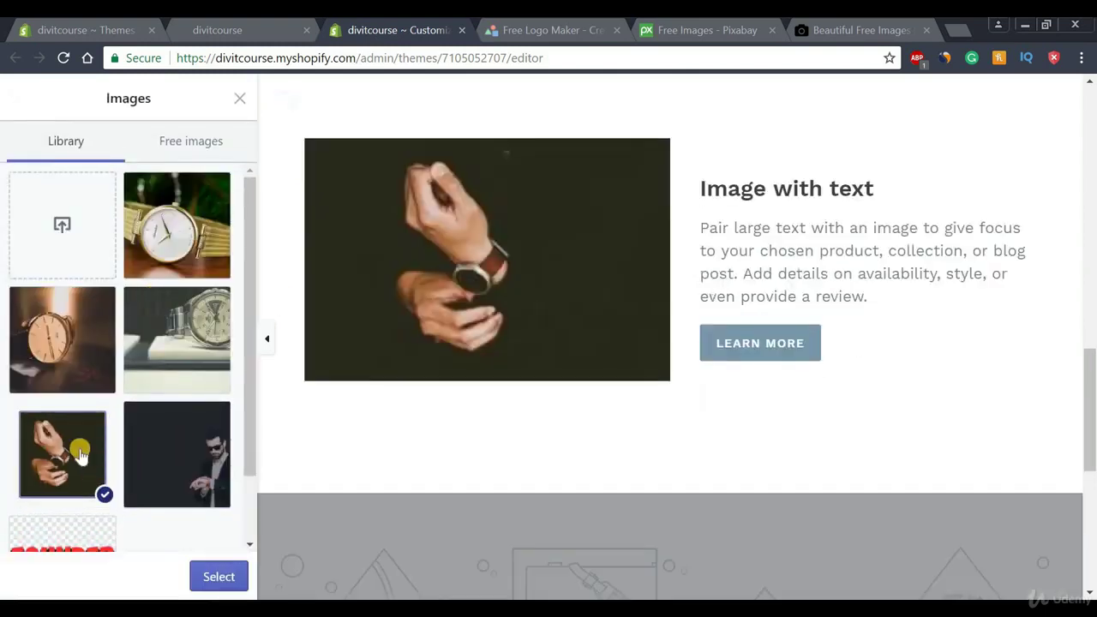
click(219, 577)
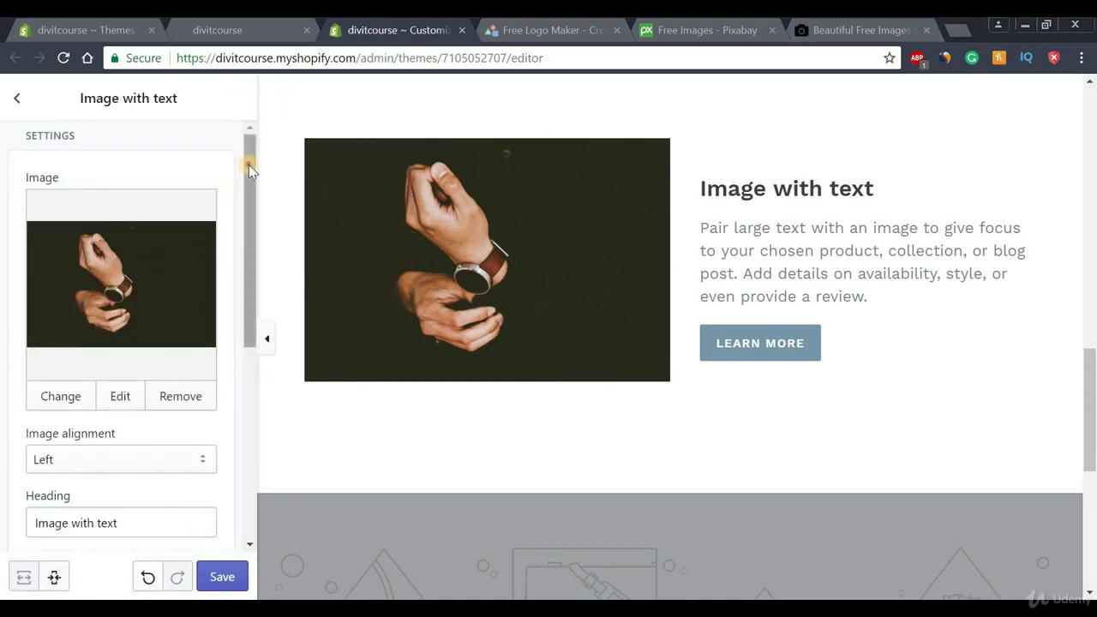
Try right image alignment in the Image with text section, and set it back to left.
scroll(246, 223, down, 2)
click(115, 294)
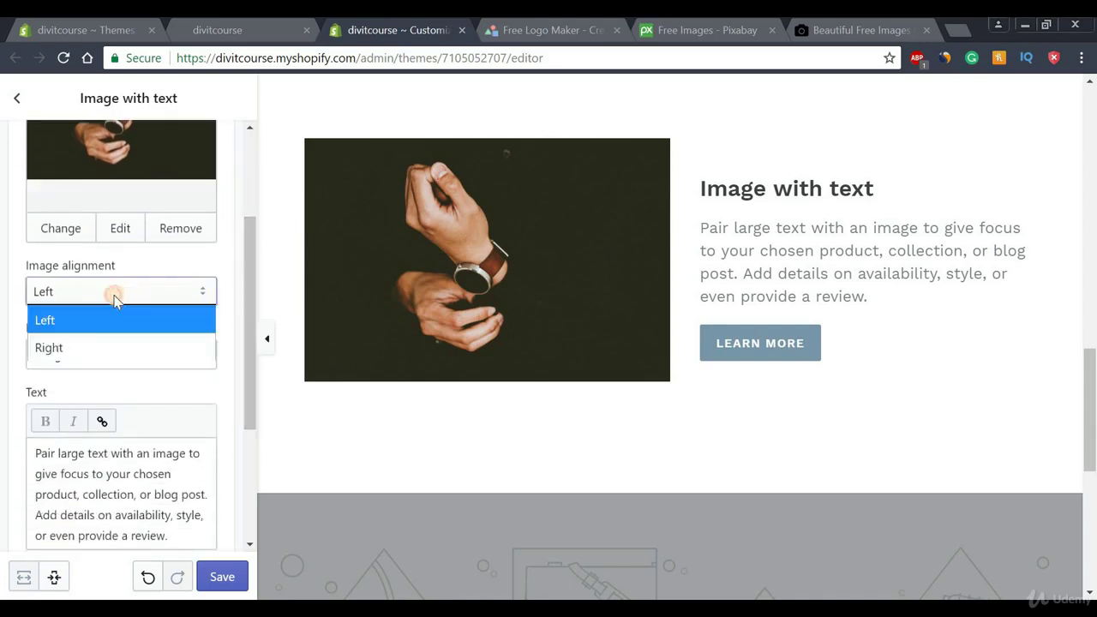
click(71, 348)
click(79, 292)
click(45, 321)
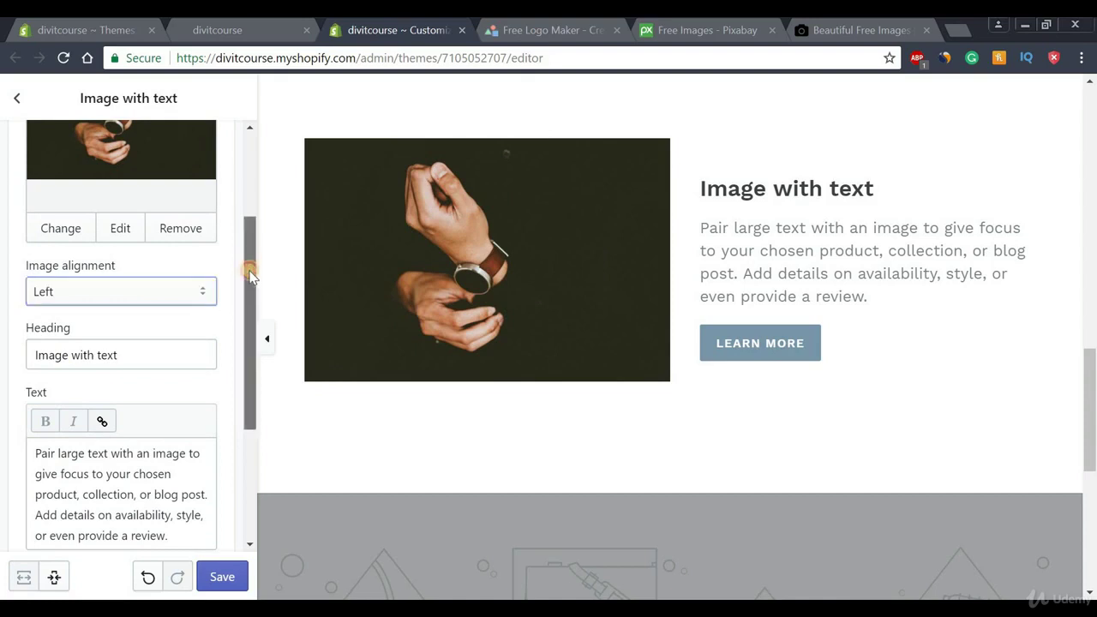
Review the heading, text and button settings of the Image with text section, and save the section.
drag(250, 256, 215, 285)
click(83, 291)
drag(83, 292, 20, 297)
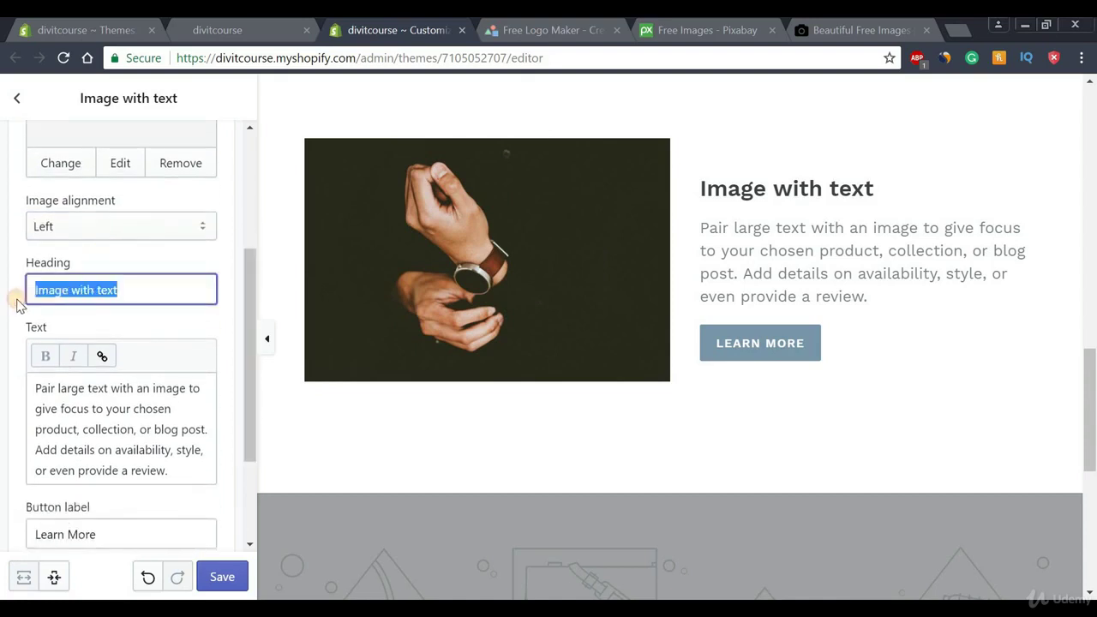
click(172, 298)
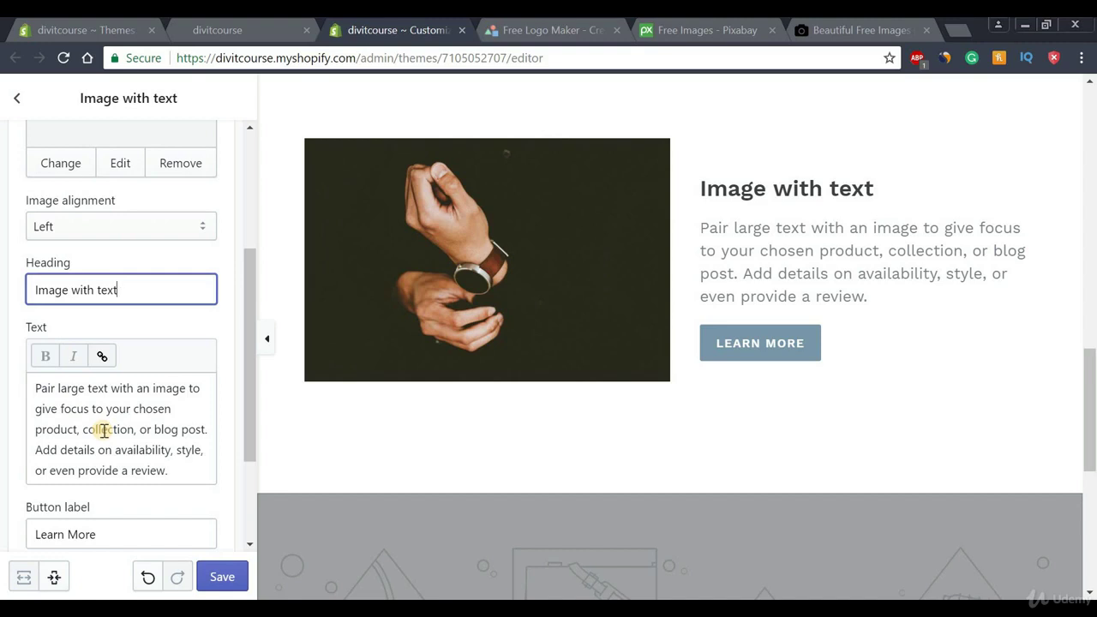
drag(250, 339, 248, 420)
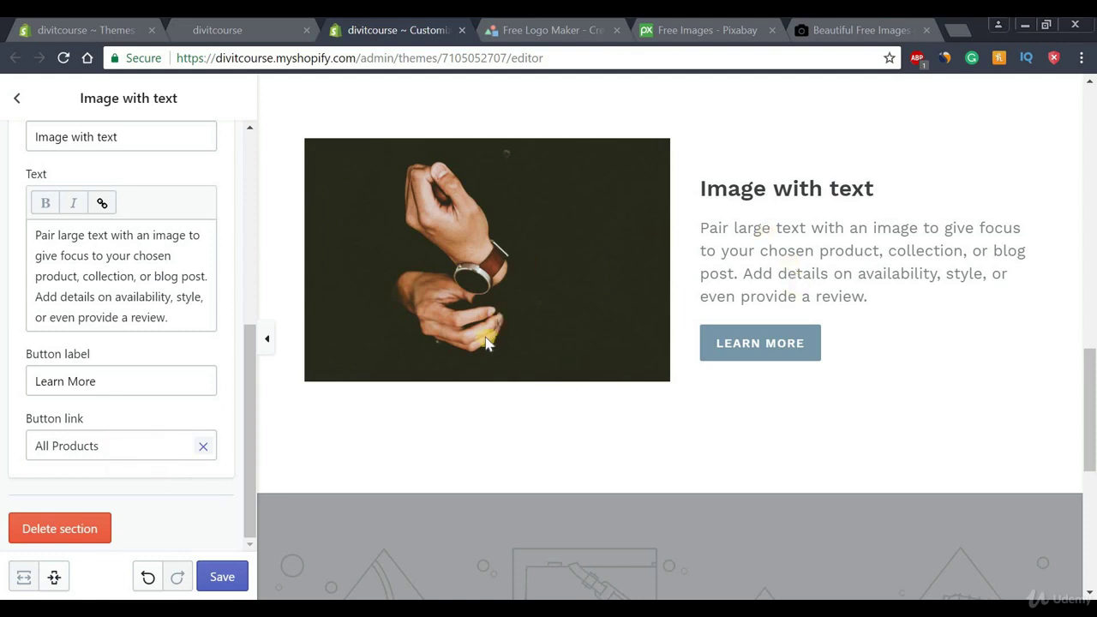
click(219, 576)
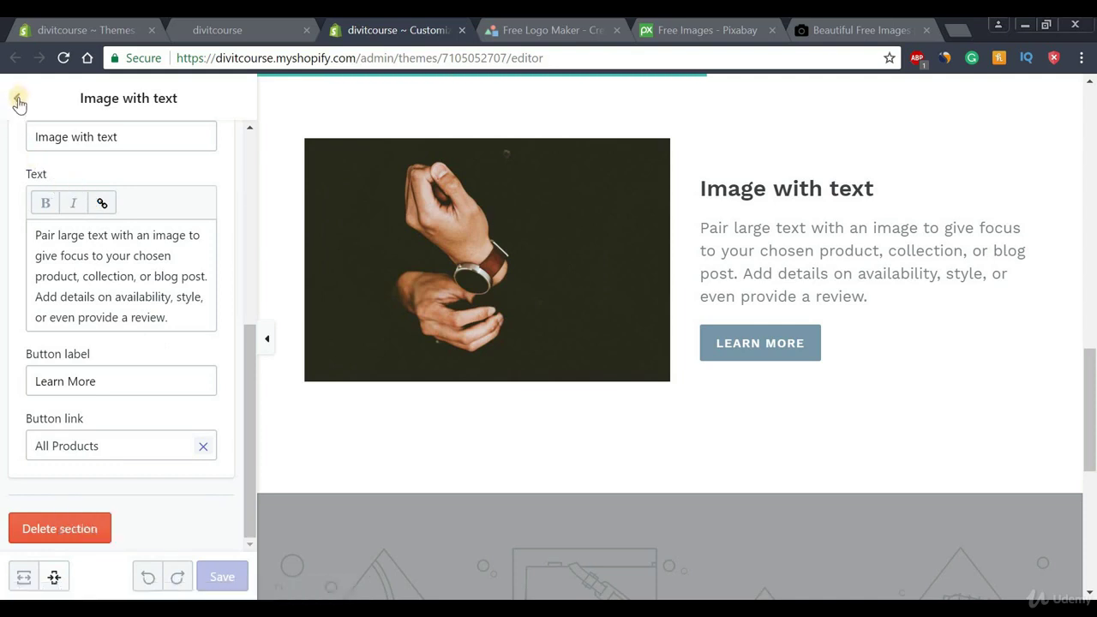
Open the Slideshow section and examine the options for slide interval, section height and text size.
click(19, 102)
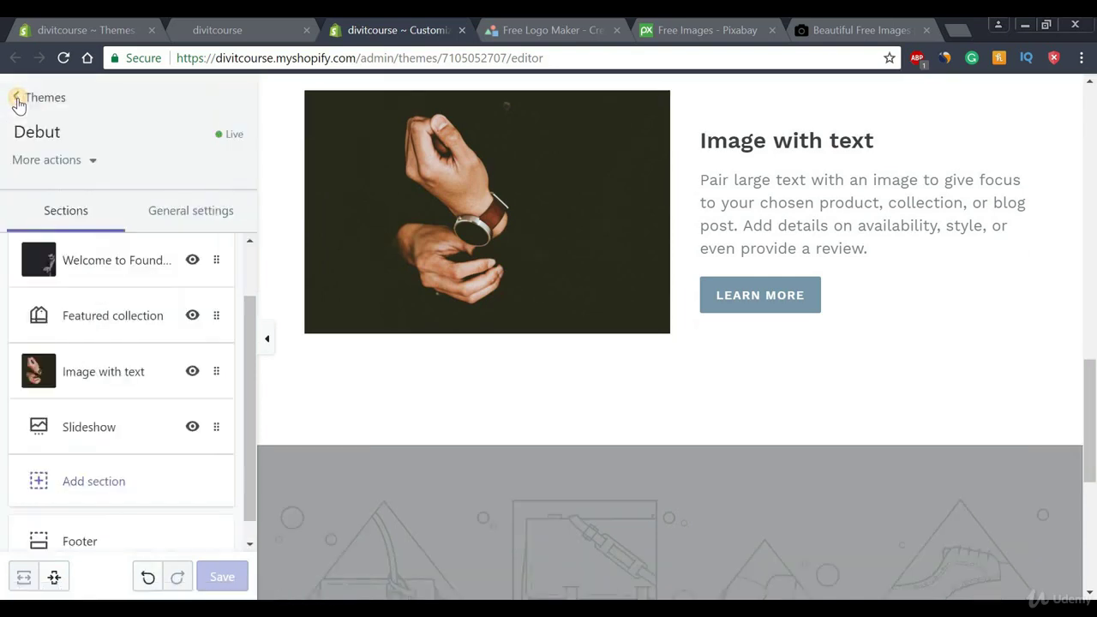
click(85, 432)
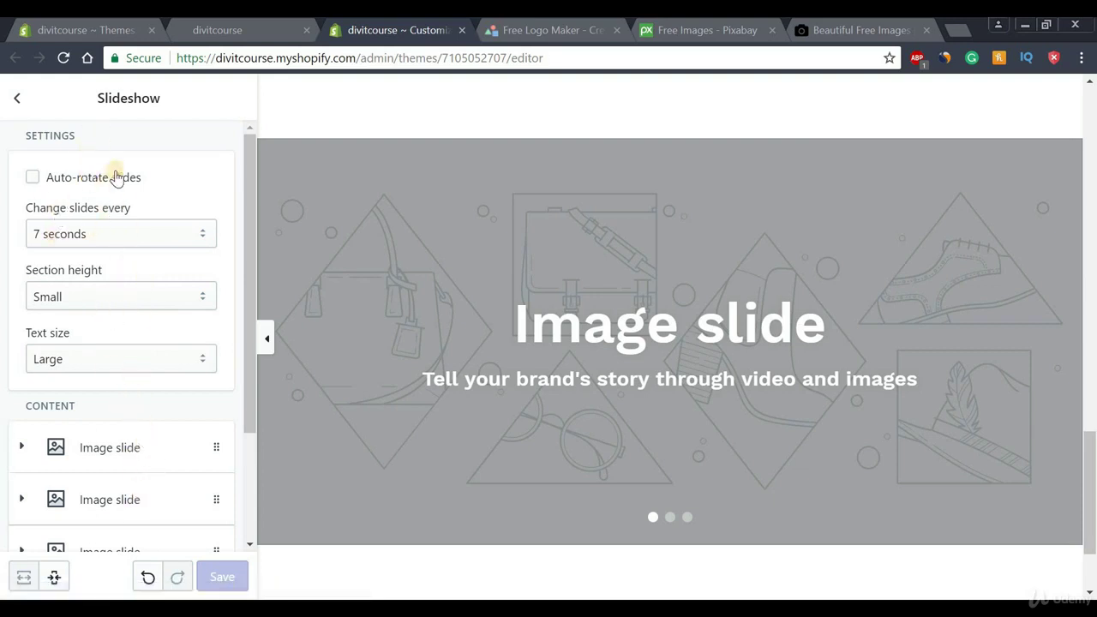
click(81, 234)
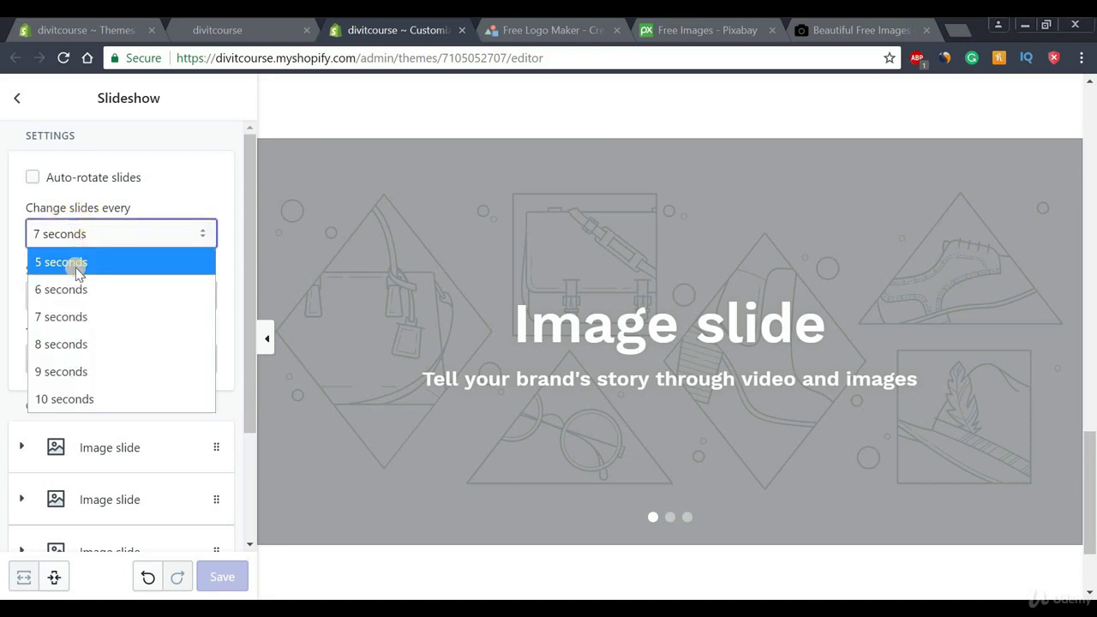
click(51, 315)
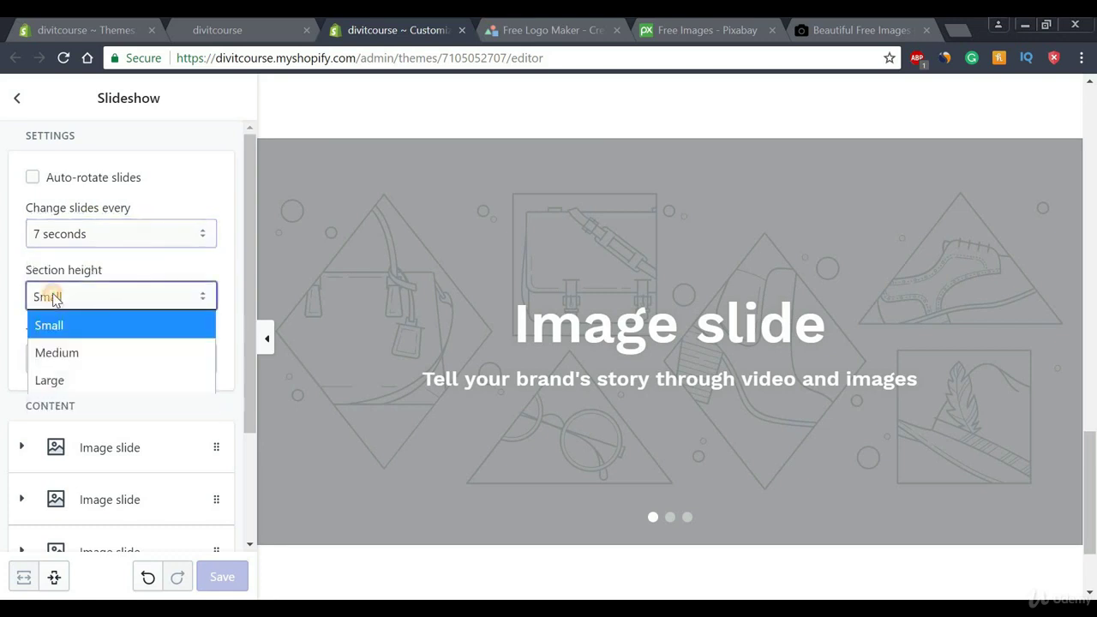
click(71, 296)
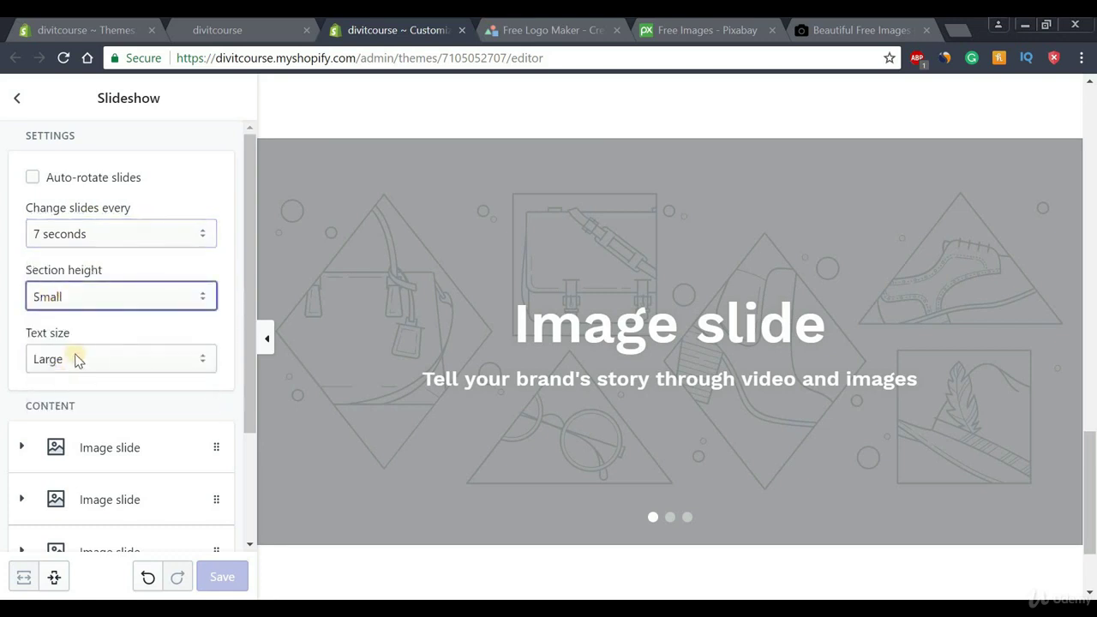
click(78, 362)
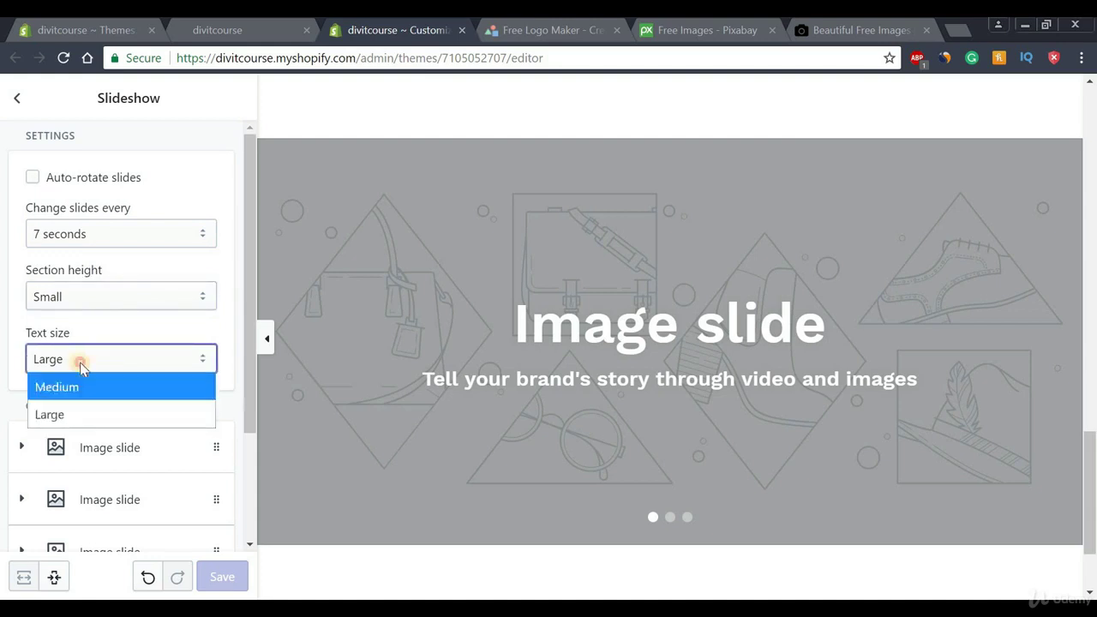
click(80, 364)
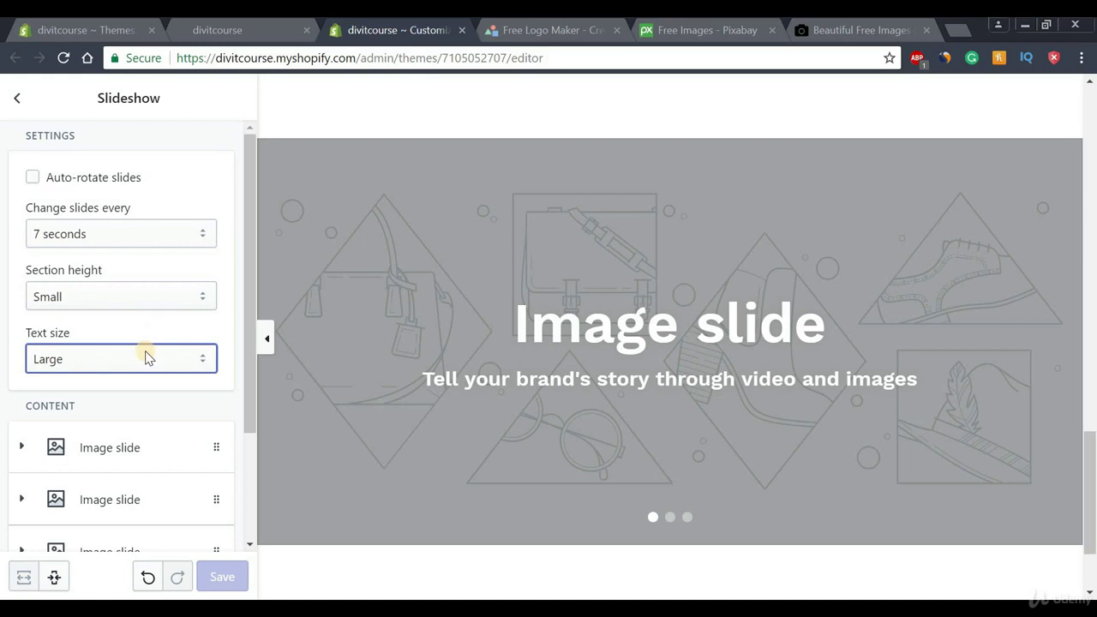
Try an additional image slide in the slideshow, moved to second position, and delete it.
drag(248, 243, 245, 320)
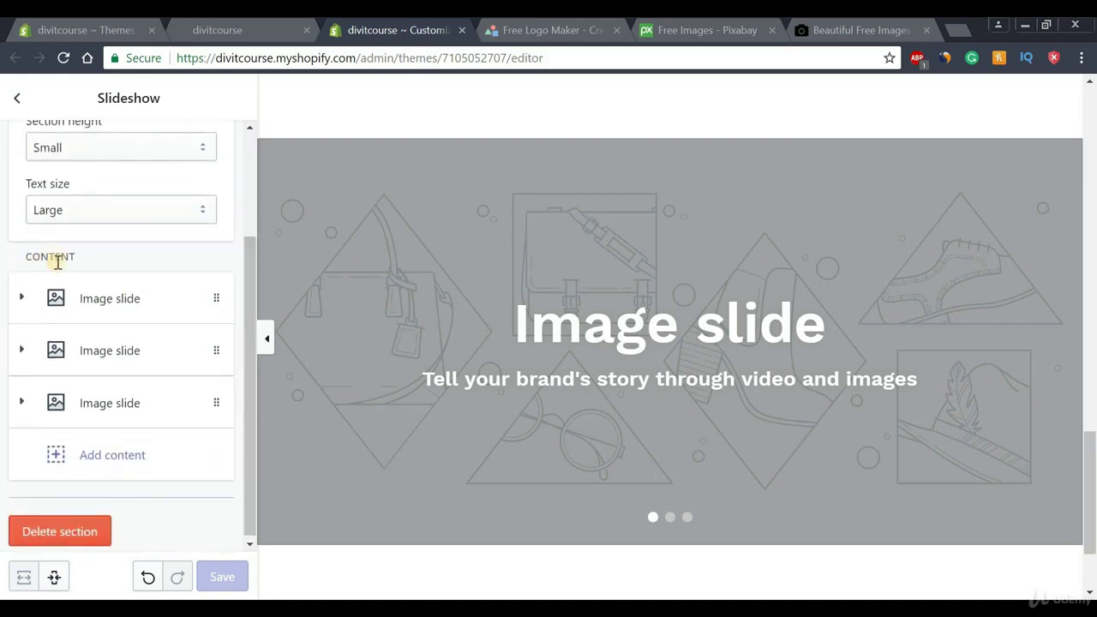
click(108, 463)
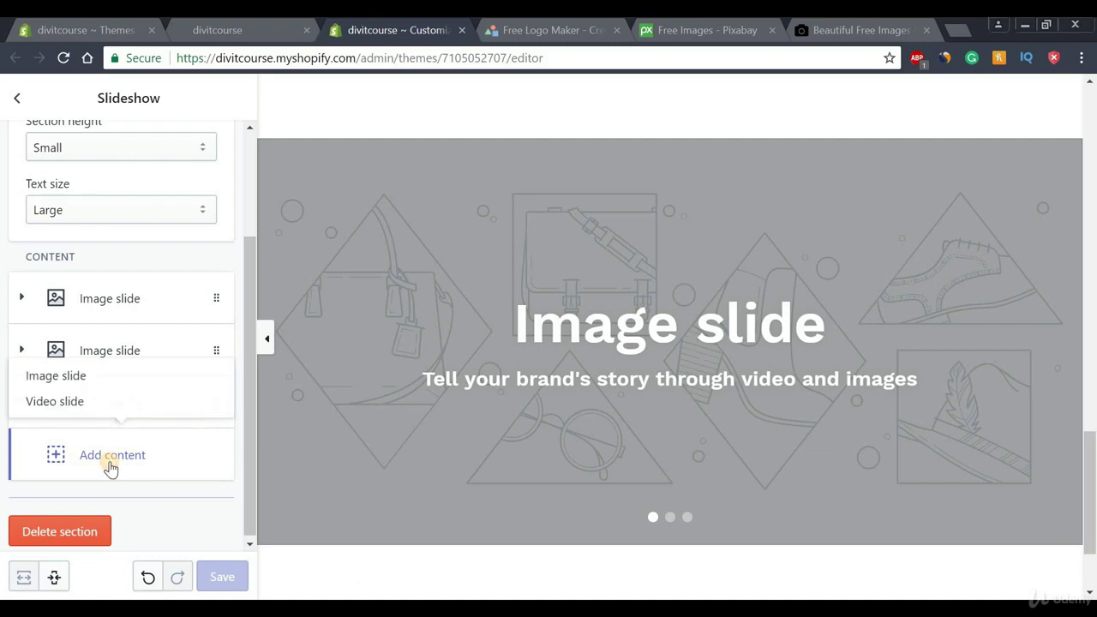
click(50, 382)
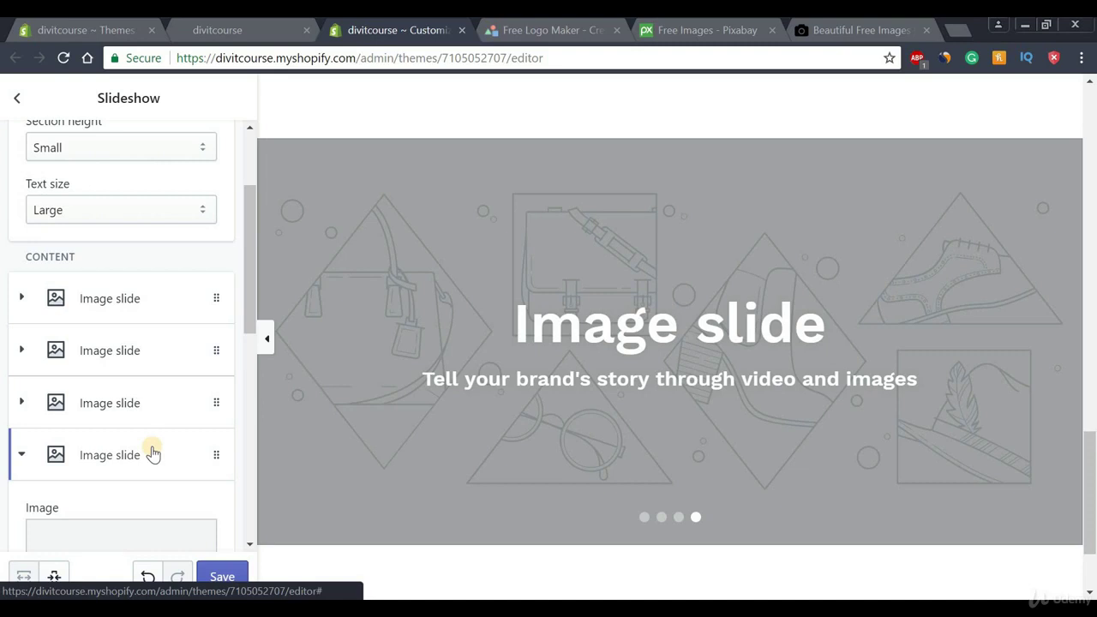
drag(217, 453, 157, 346)
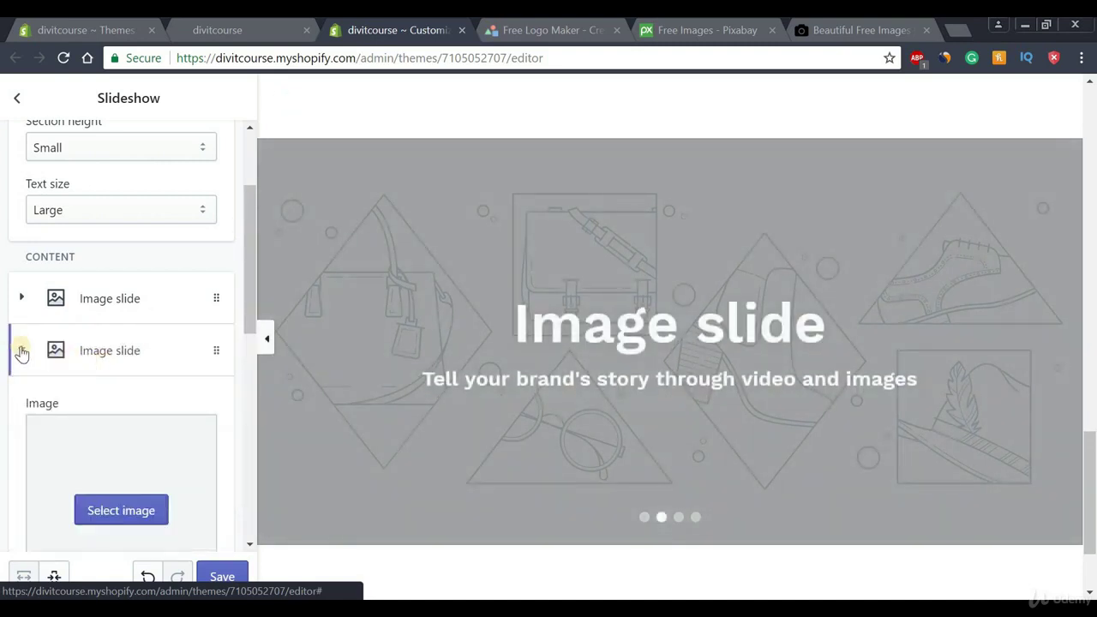
click(249, 254)
drag(250, 254, 249, 436)
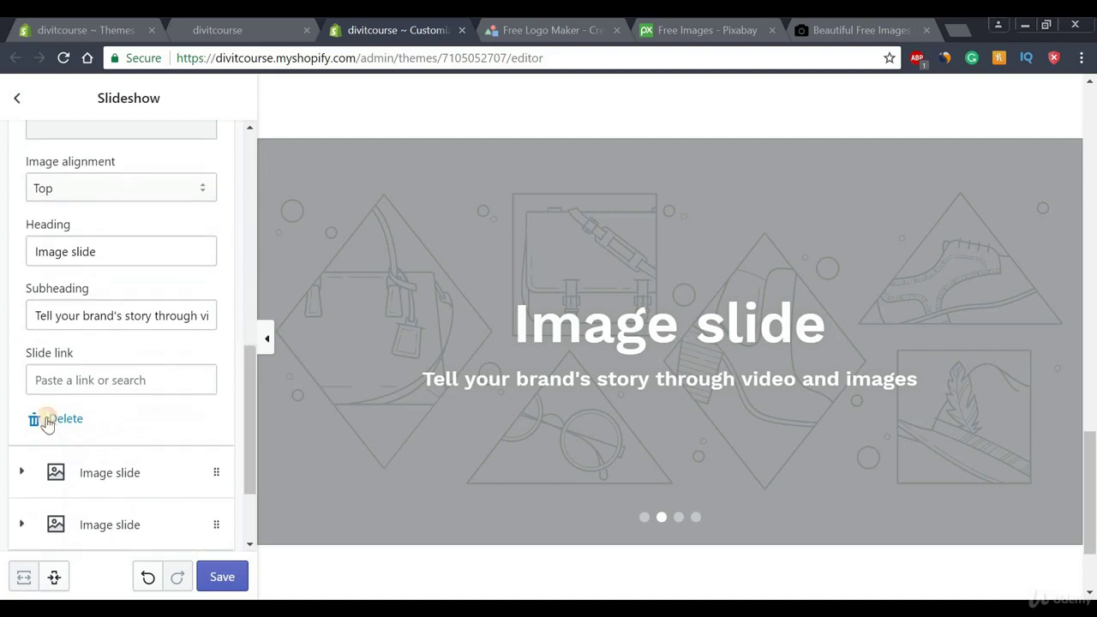
click(65, 420)
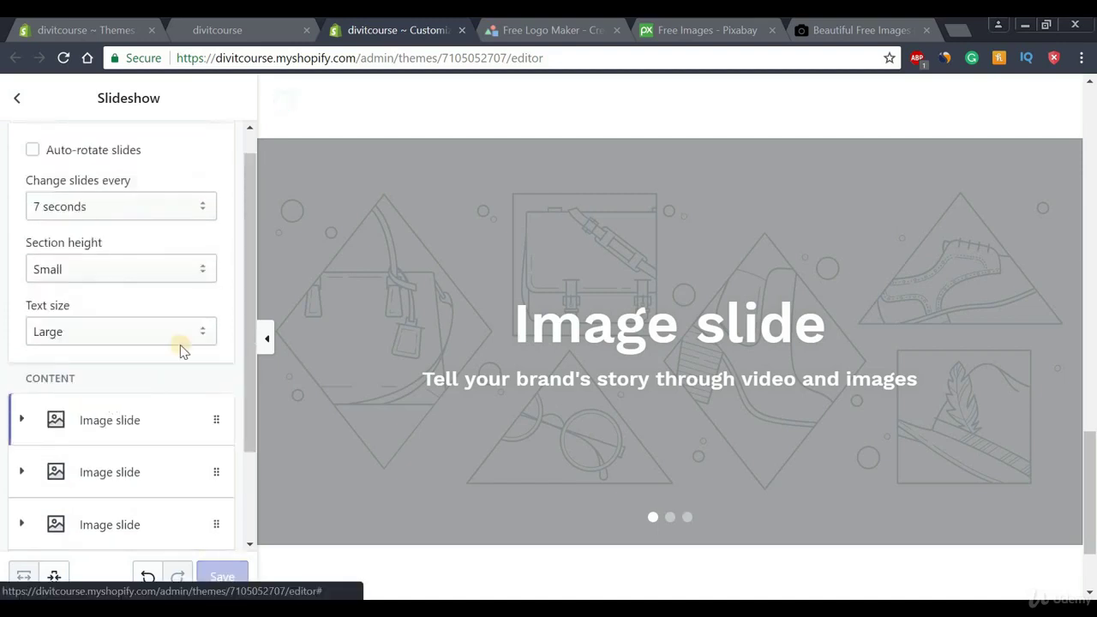
Use the library picture of the silver watch on a white surface as the first slide's image.
drag(251, 261, 252, 323)
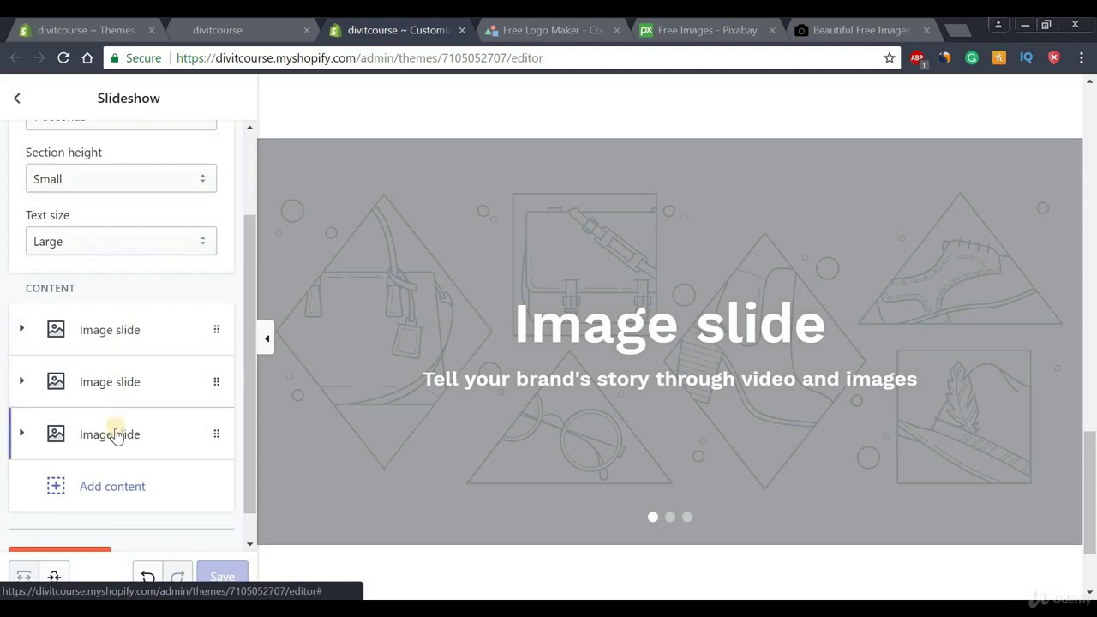
click(95, 334)
drag(252, 232, 252, 311)
click(109, 314)
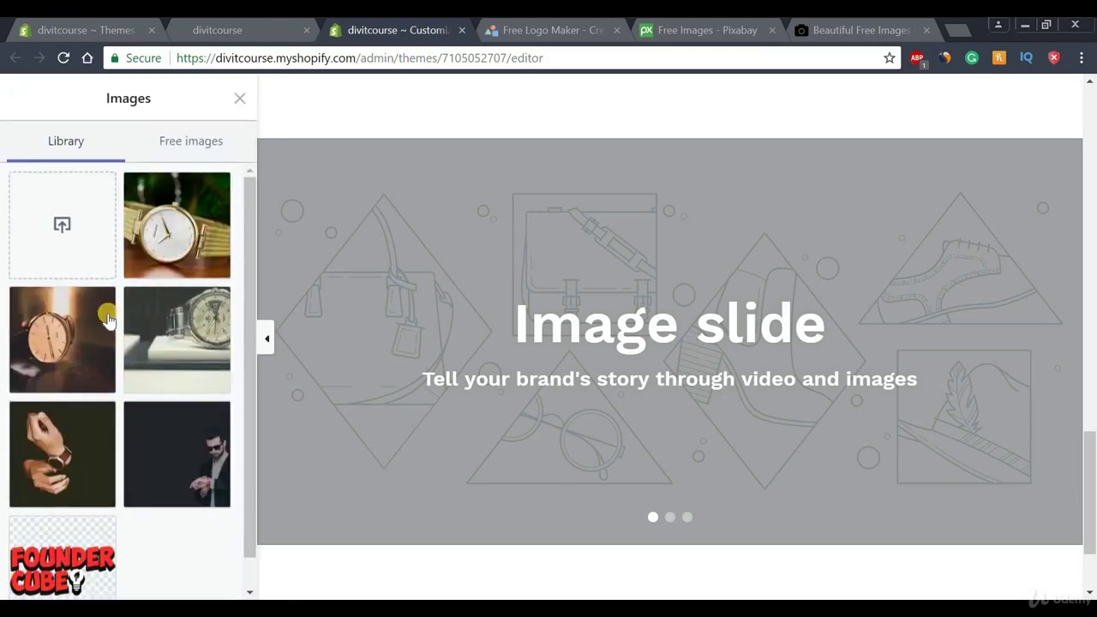
click(174, 322)
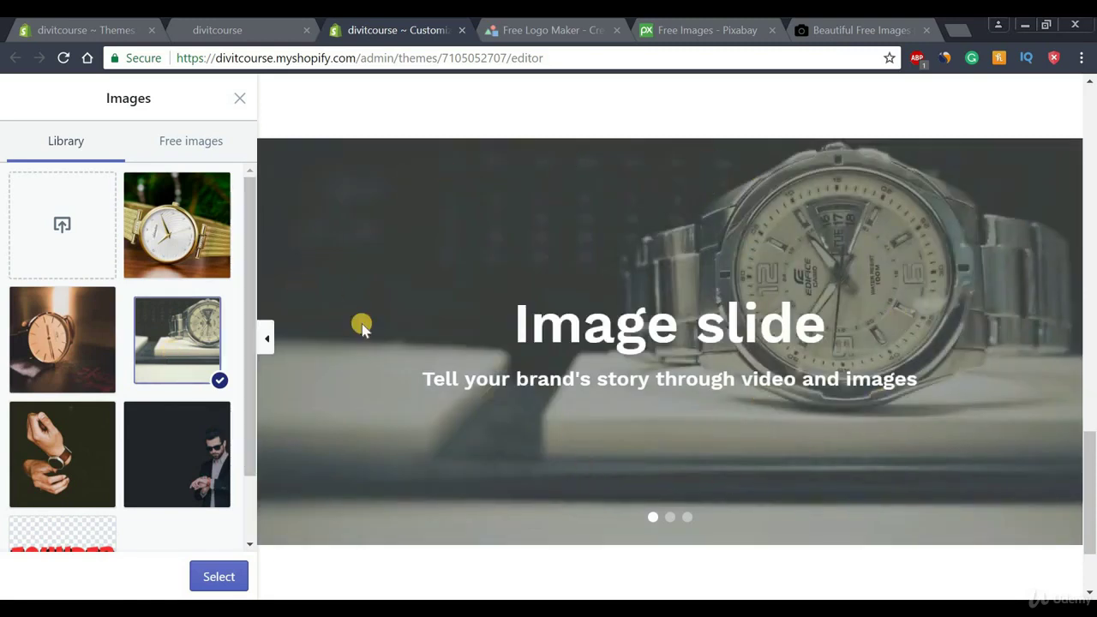
click(214, 579)
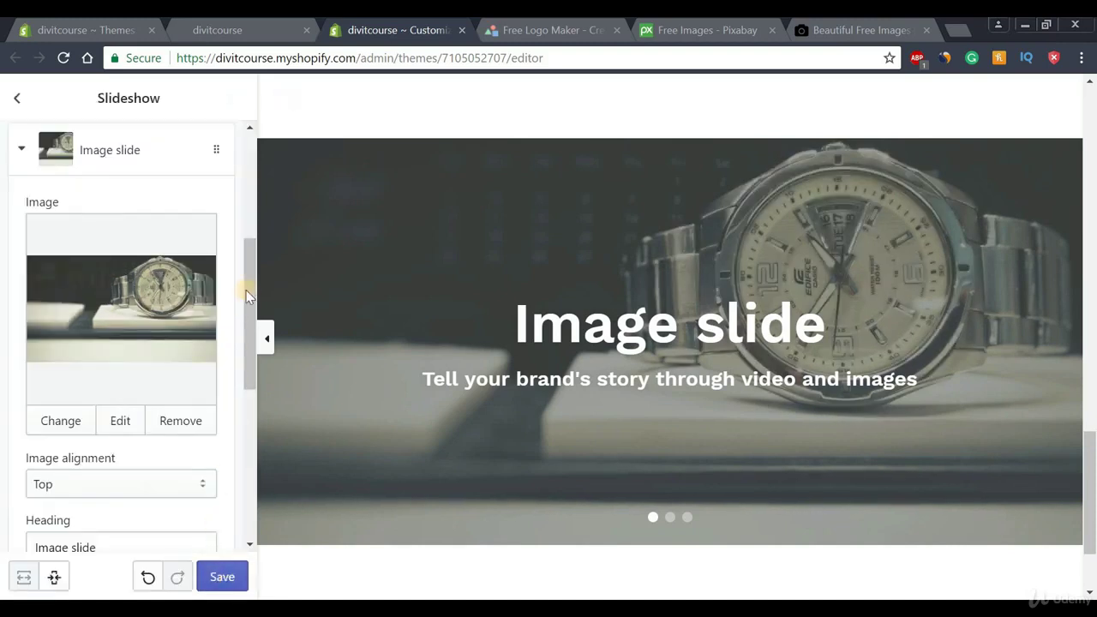
Copy the Slider 1 heading "Perfection" from the Word document and use it as the first slide's heading.
drag(247, 295, 240, 365)
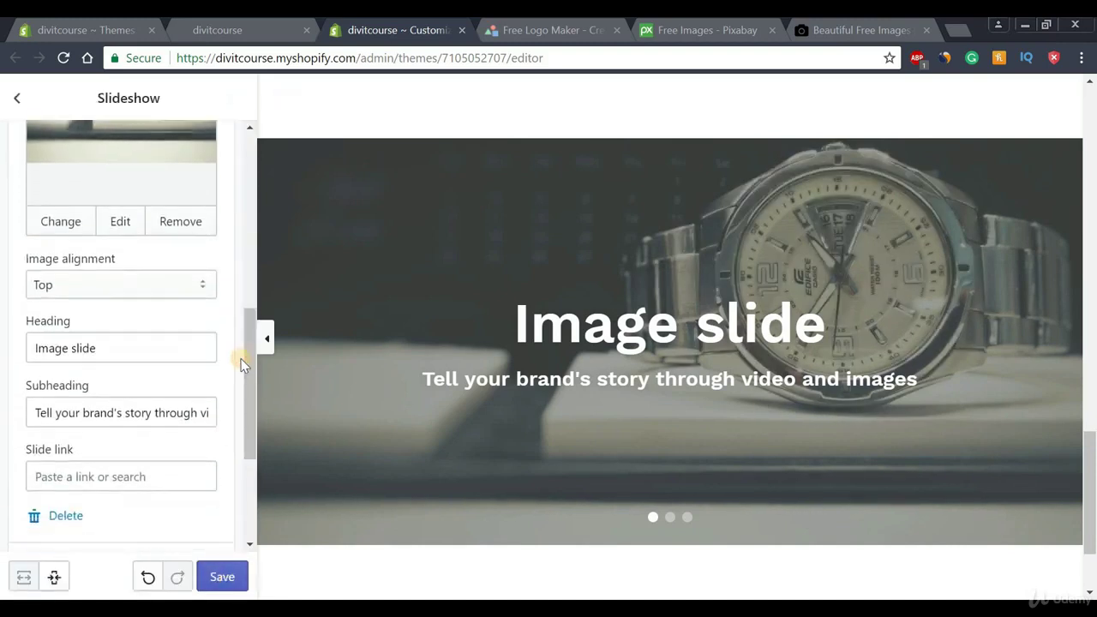
click(184, 409)
key(alt+Tab)
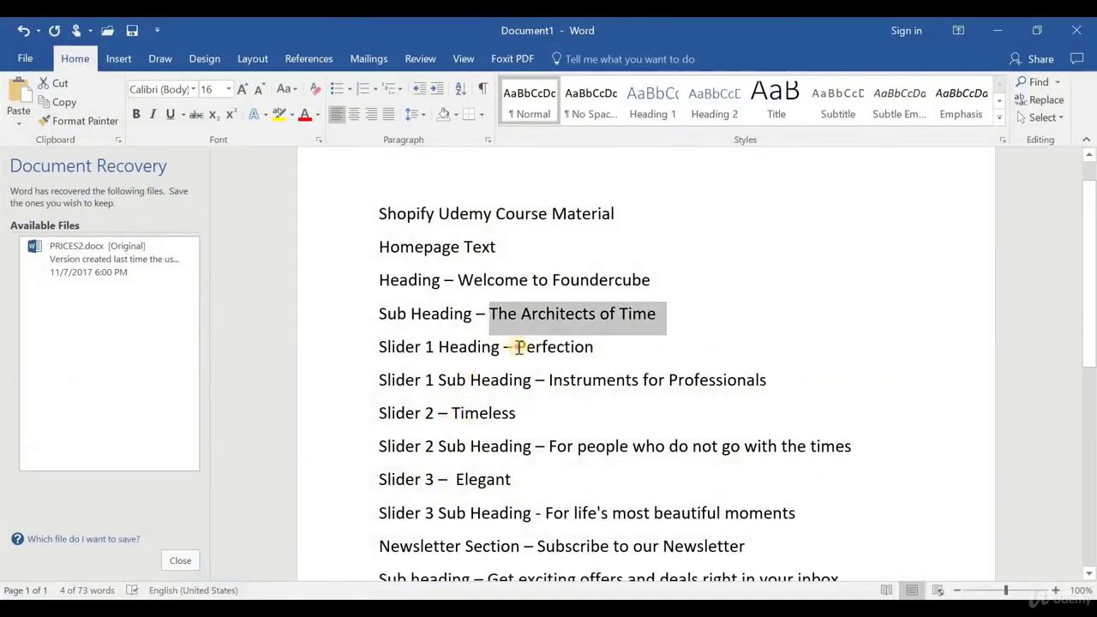
drag(516, 347, 592, 346)
key(ctrl+c)
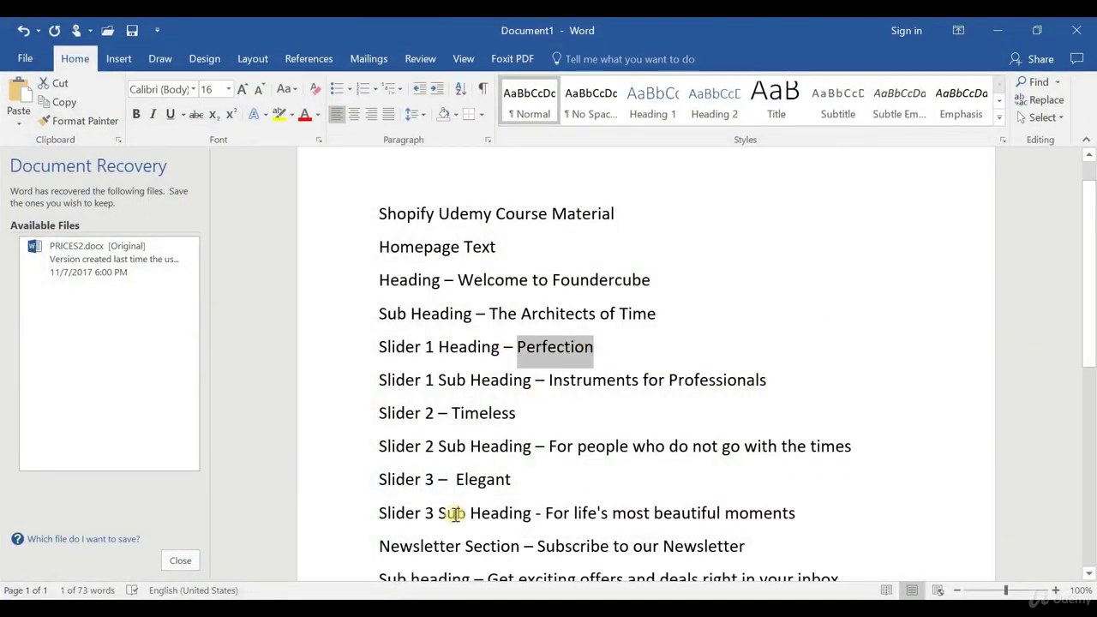
key(alt+Tab)
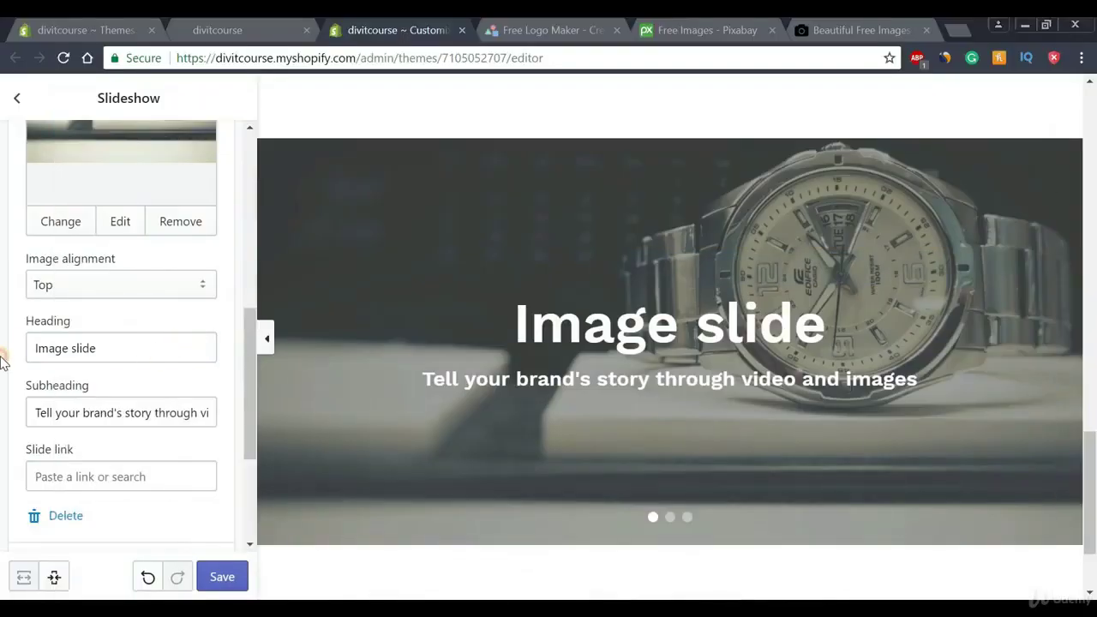
key(ctrl+v)
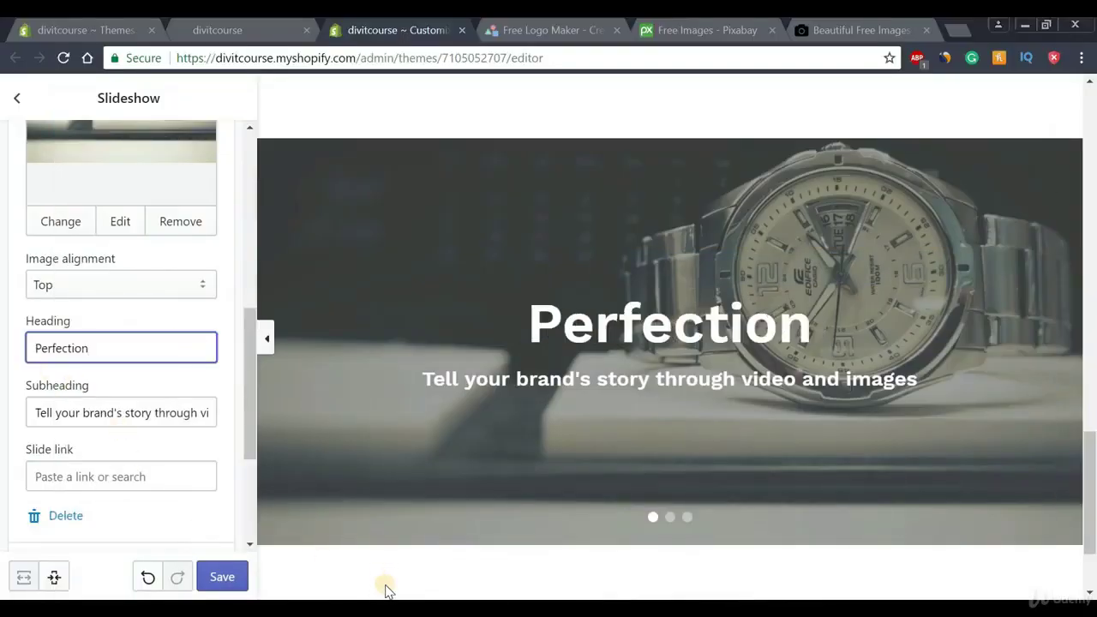
Replace the first slide's subheading with "Instruments for Professionals", copied from the Word document.
key(alt+Tab)
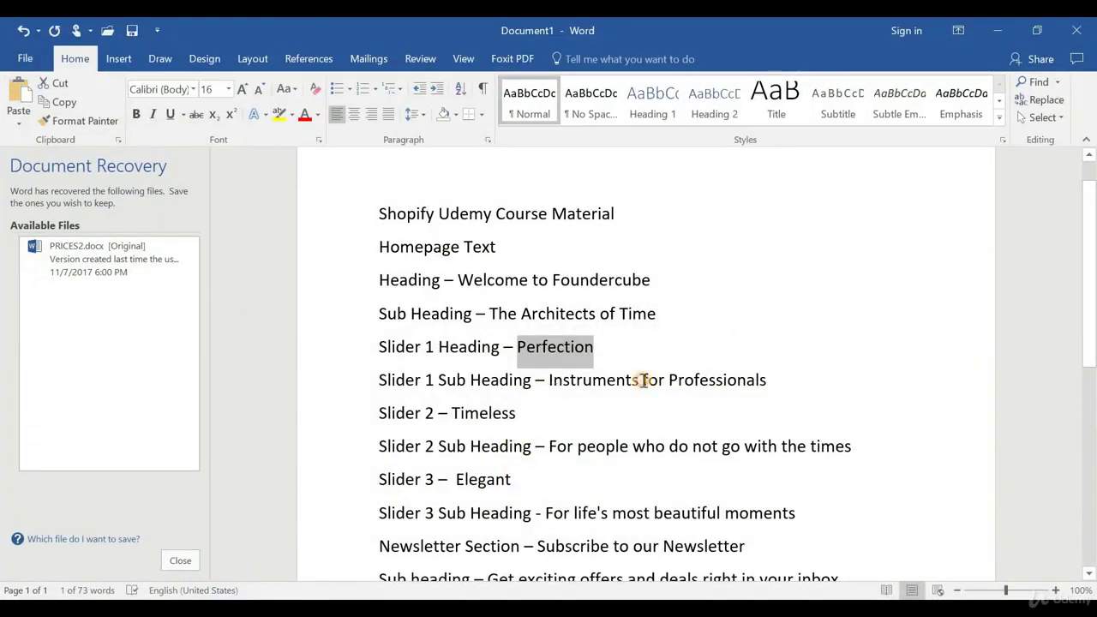
drag(549, 380, 767, 379)
key(ctrl+c)
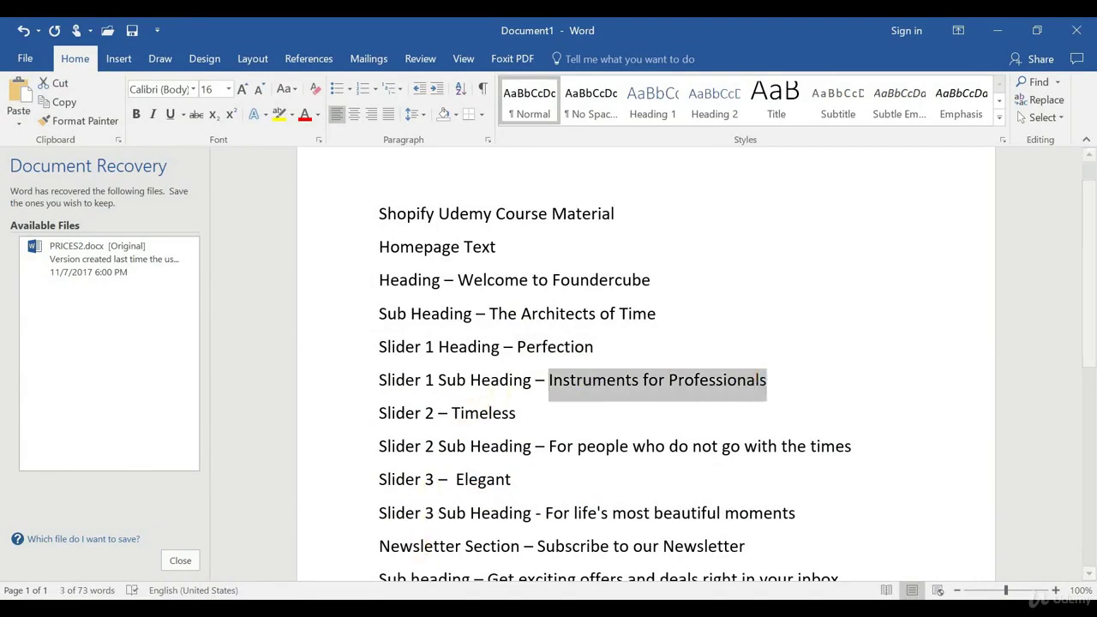
key(alt+Tab)
drag(29, 409, 195, 415)
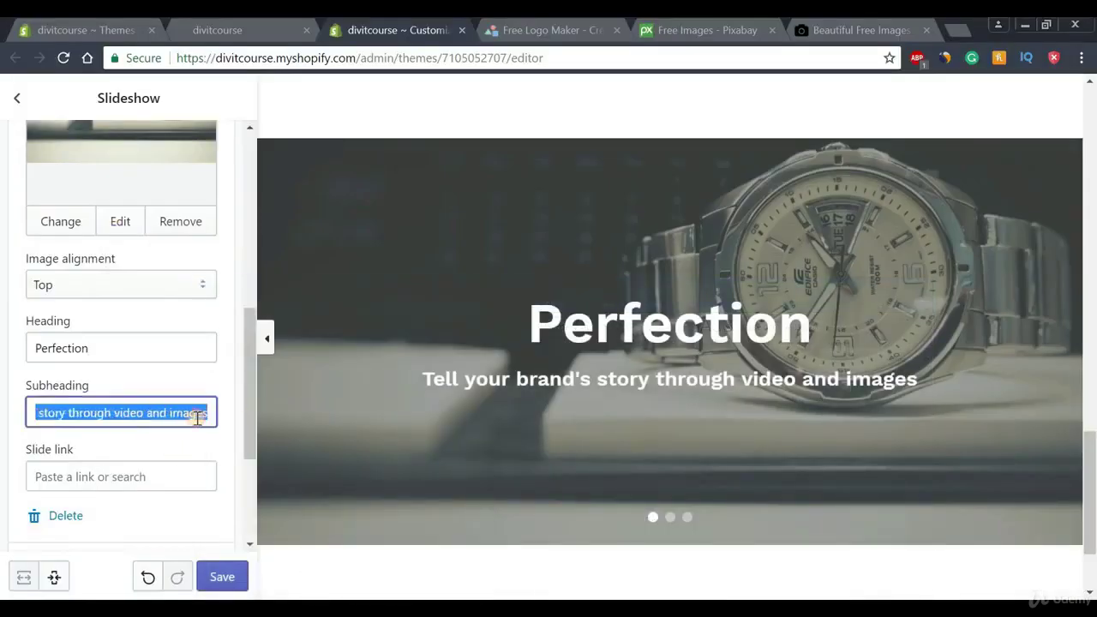
key(ctrl+v)
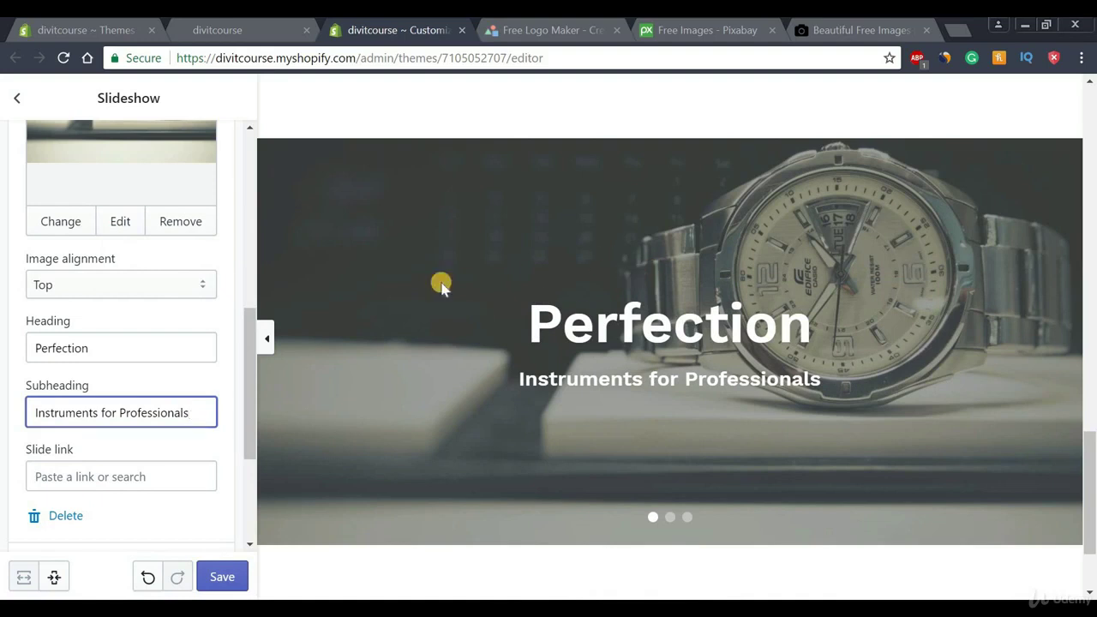
Collapse the Perfection slide's settings and save the slideshow.
drag(251, 338, 217, 237)
click(192, 199)
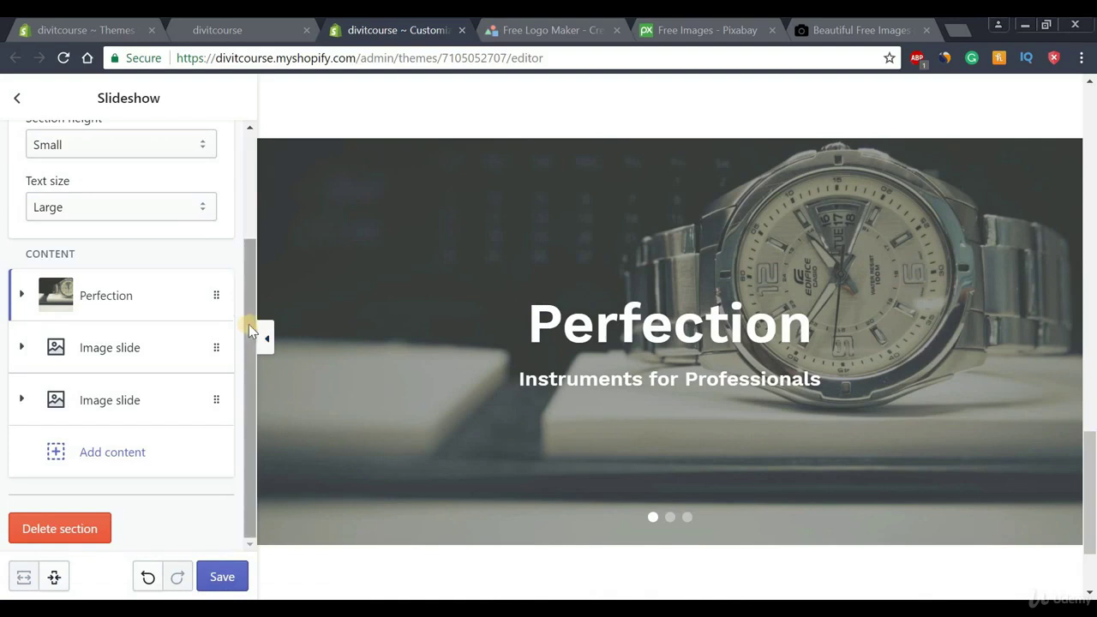
click(222, 577)
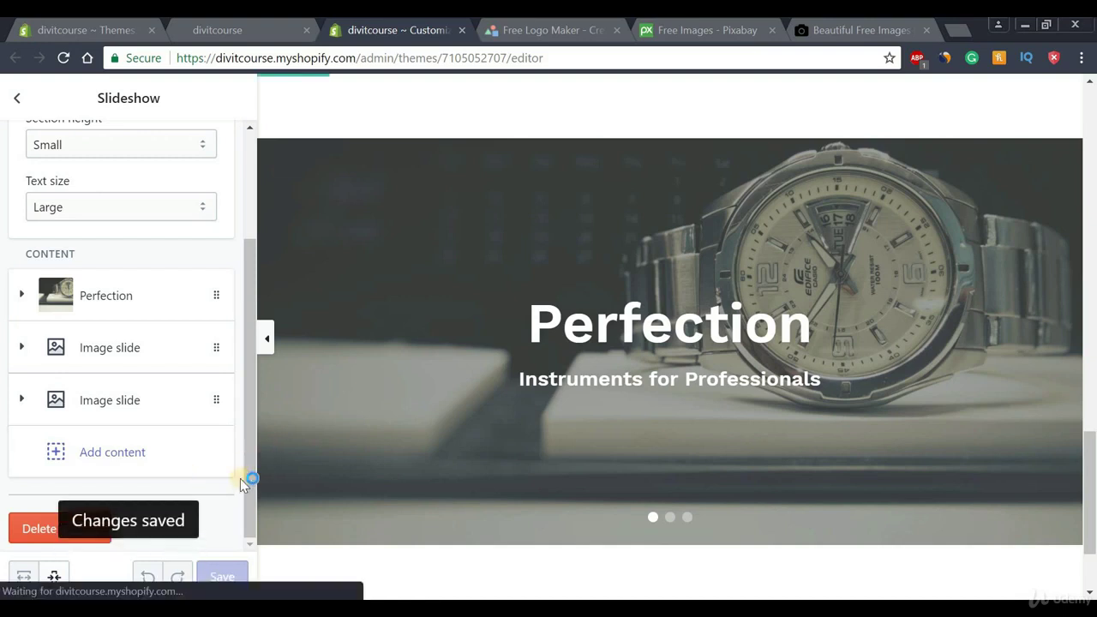
Leave the slideshow settings and add a Newsletter section to the home page.
click(16, 101)
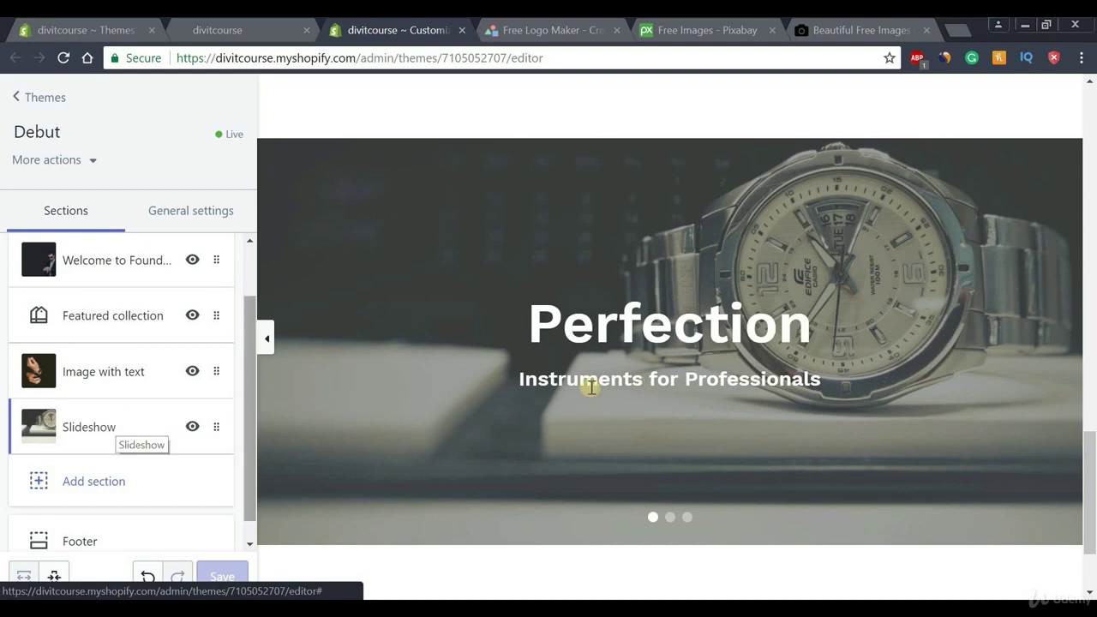
drag(1092, 476, 1089, 519)
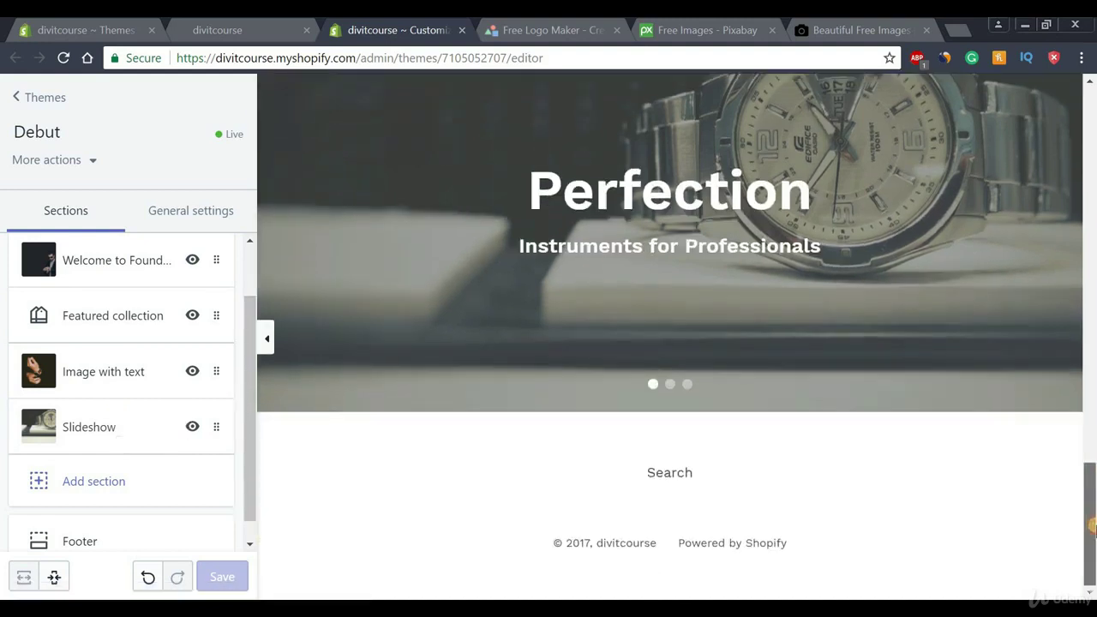
click(86, 485)
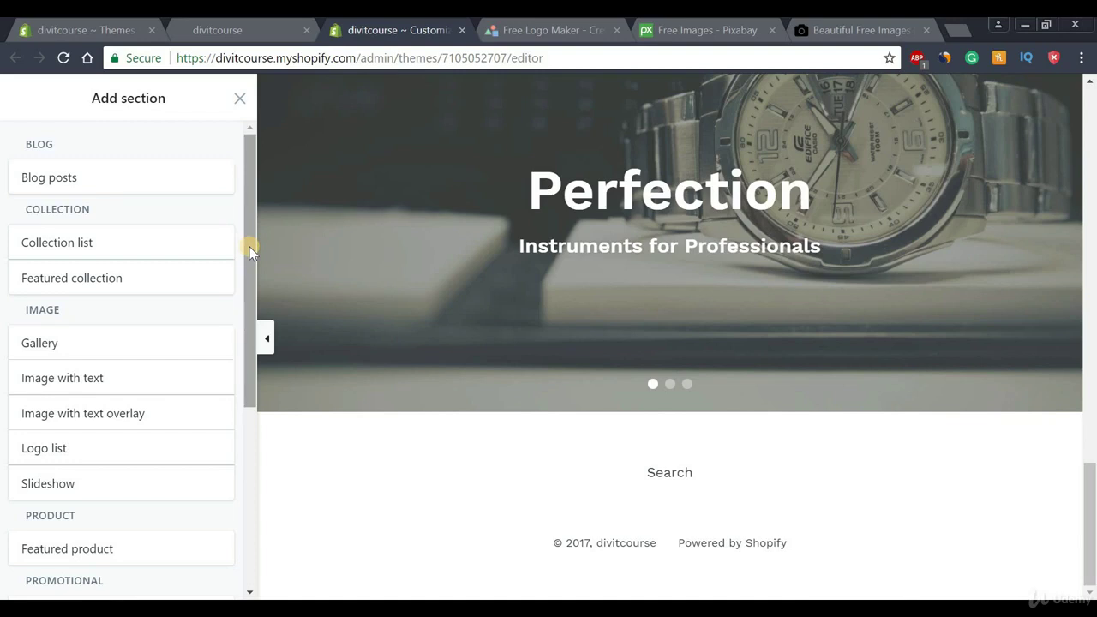
drag(250, 247, 237, 411)
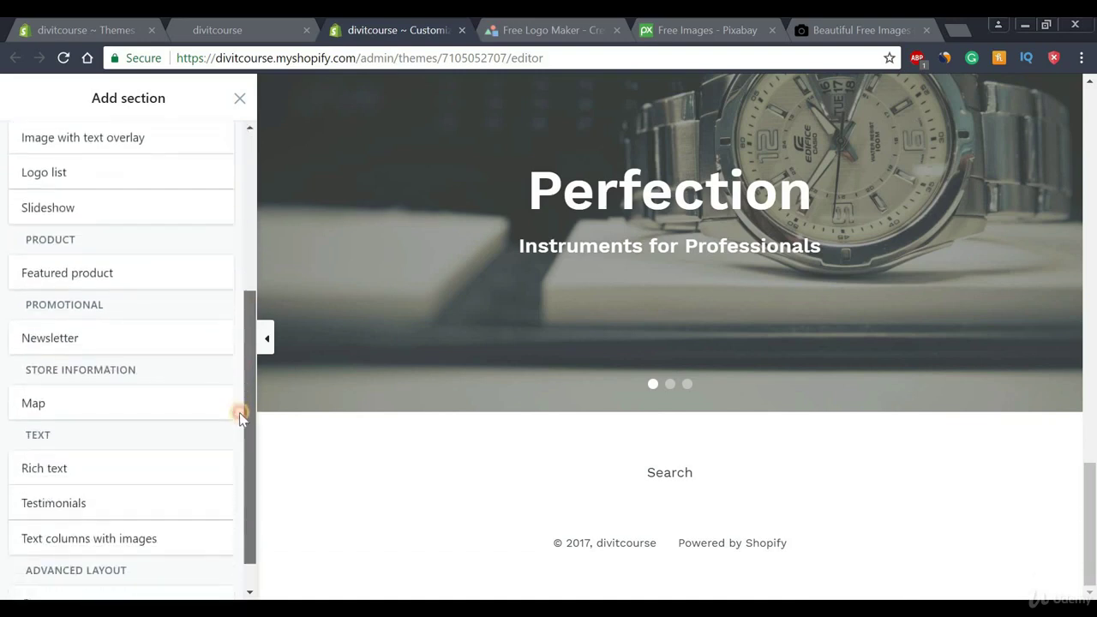
click(35, 319)
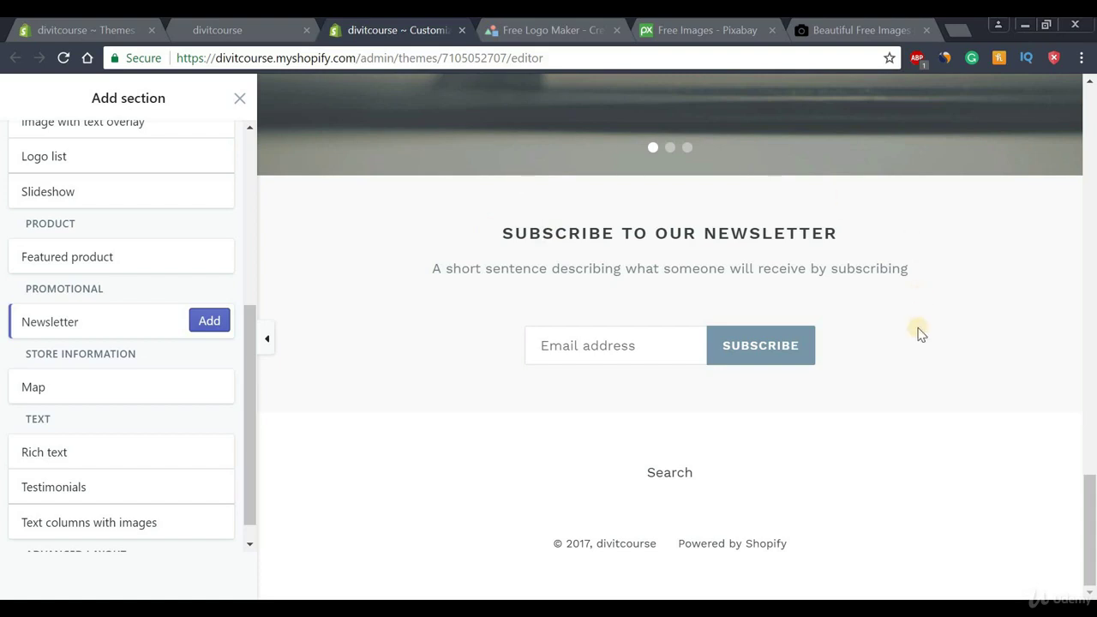
click(203, 323)
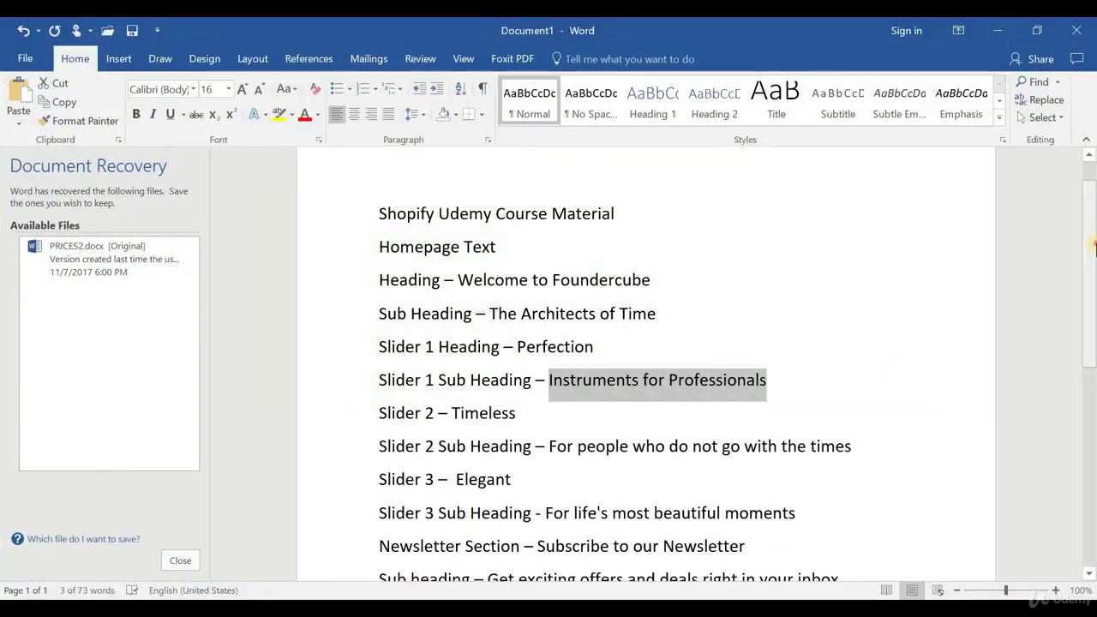
Replace the newsletter subheading with "Get exciting offers and deals right in your inbox", copied from the Word document, and save the changes.
scroll(1095, 247, down, 3)
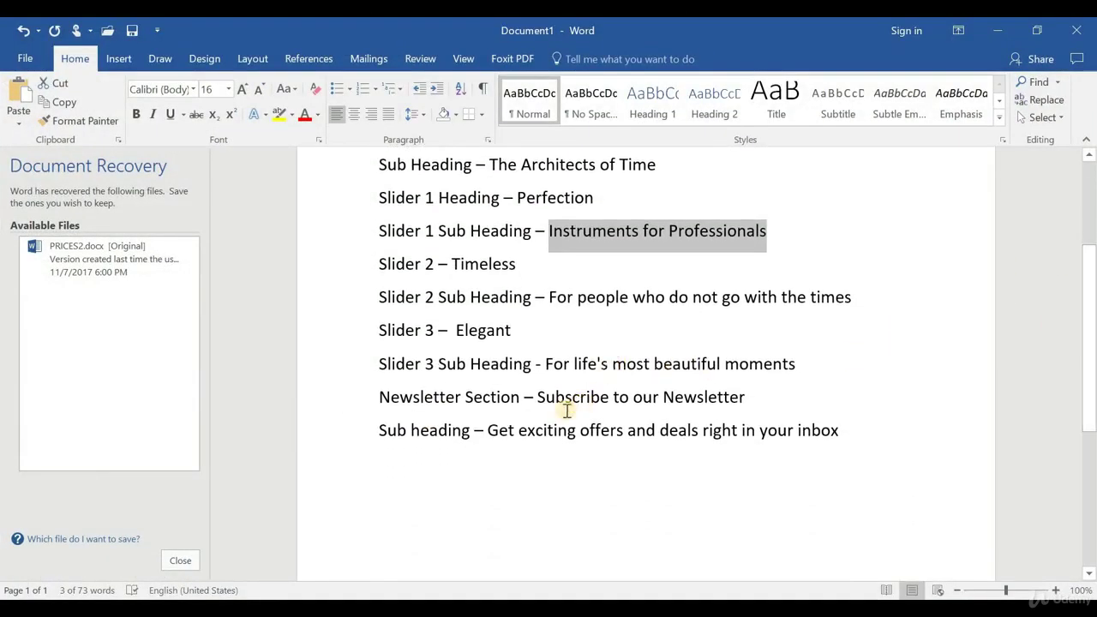
drag(512, 434, 850, 443)
key(ctrl+c)
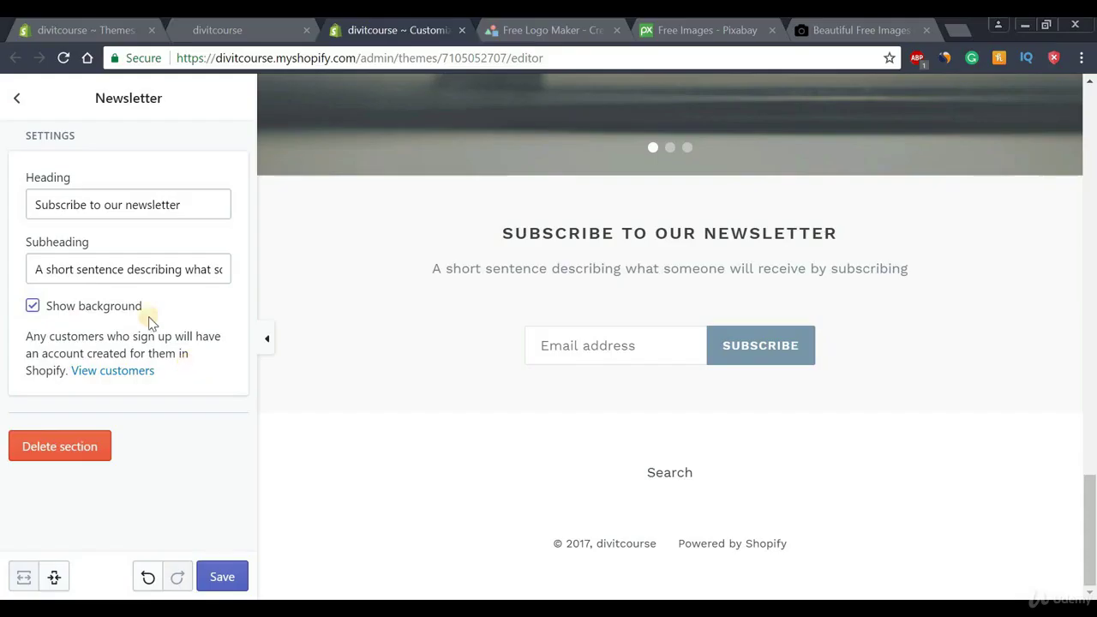
click(33, 269)
key(ctrl+a)
key(ctrl+v)
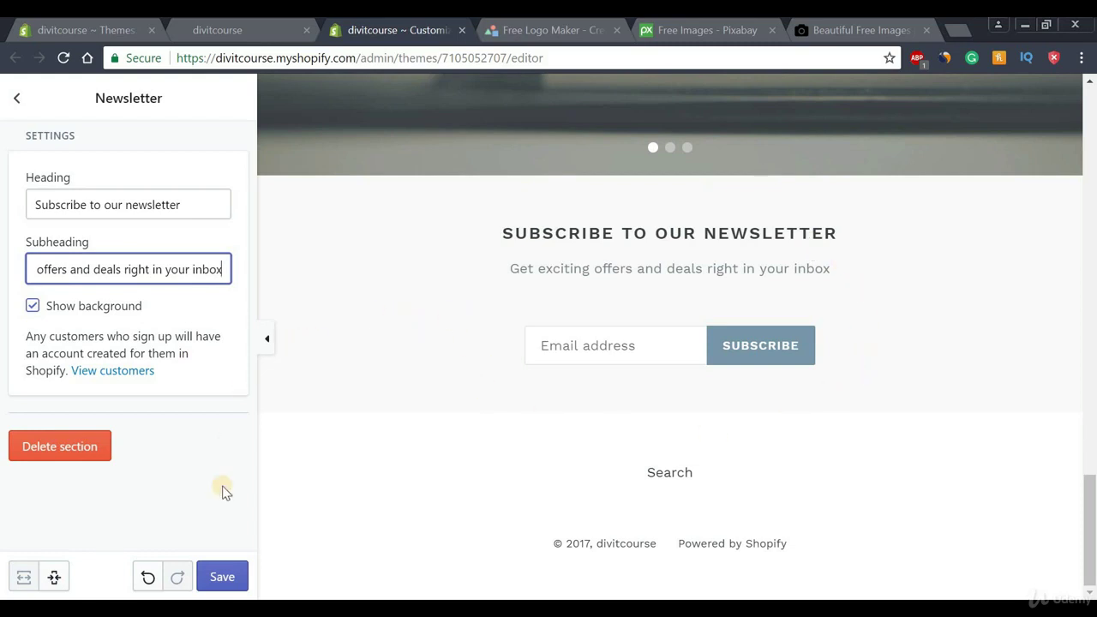
click(221, 576)
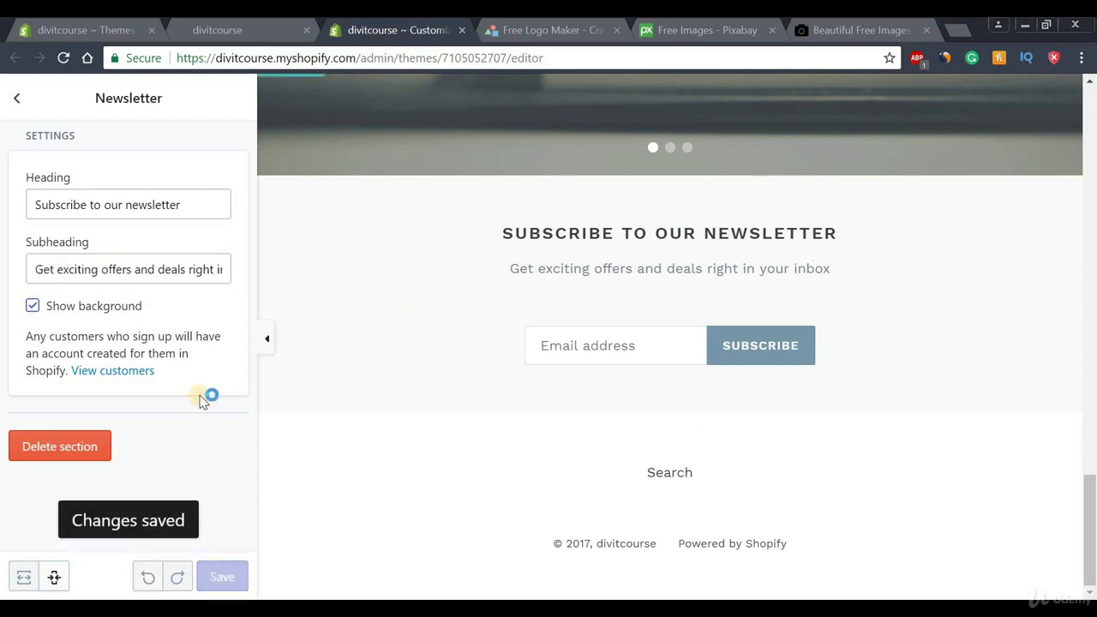
Hide the editor sidebar and review the full-width home page preview from the header down to the newsletter section.
click(270, 343)
drag(1089, 504, 1090, 82)
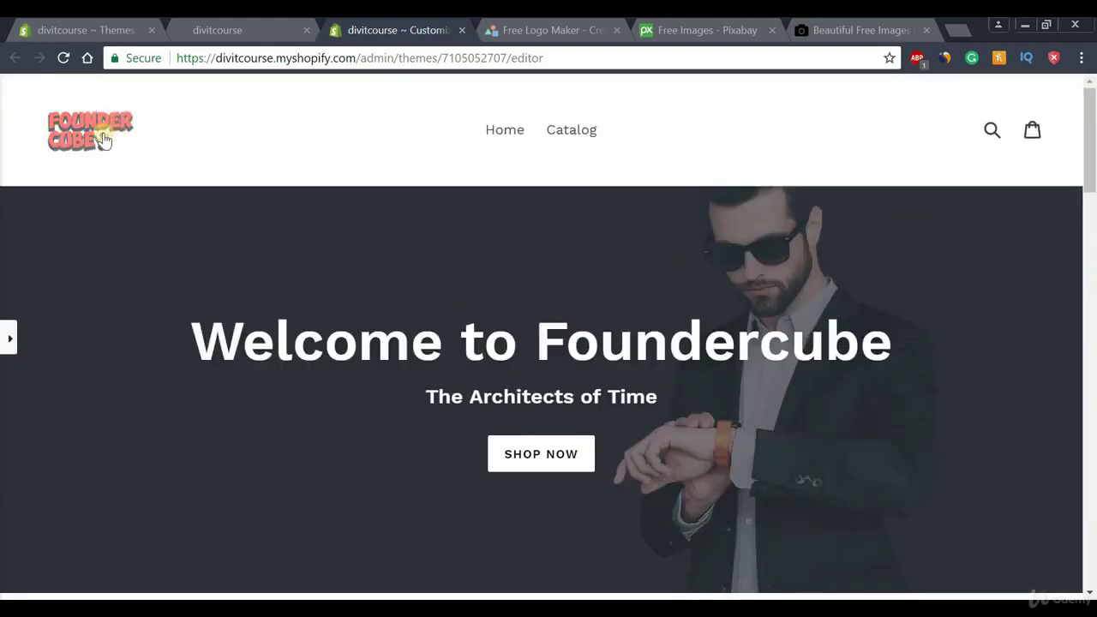
drag(1092, 132, 1092, 145)
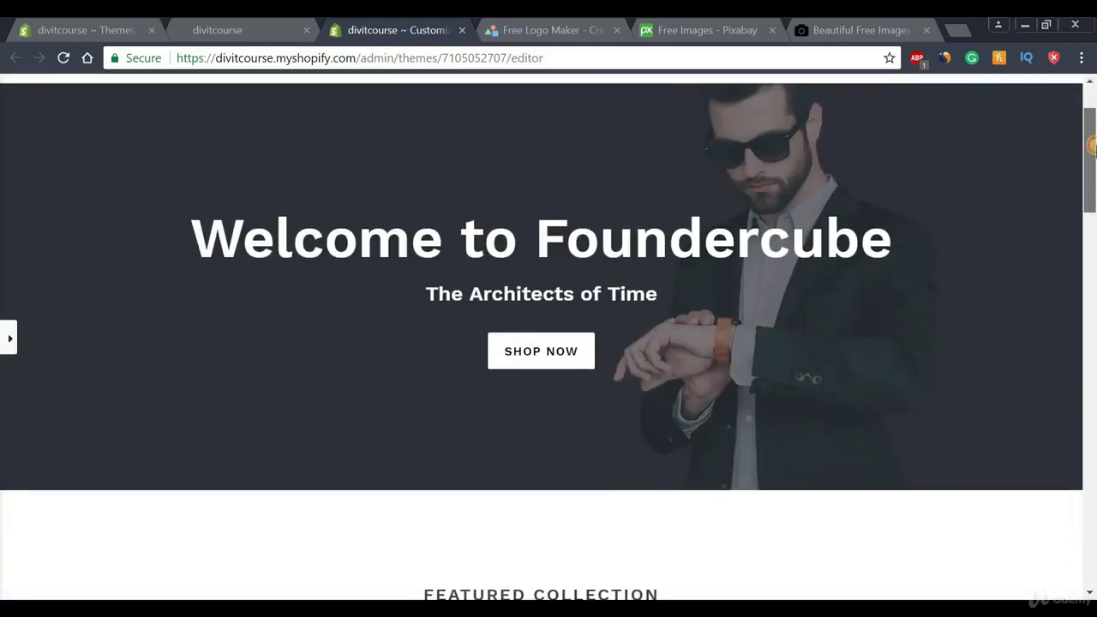
drag(1093, 218, 1092, 266)
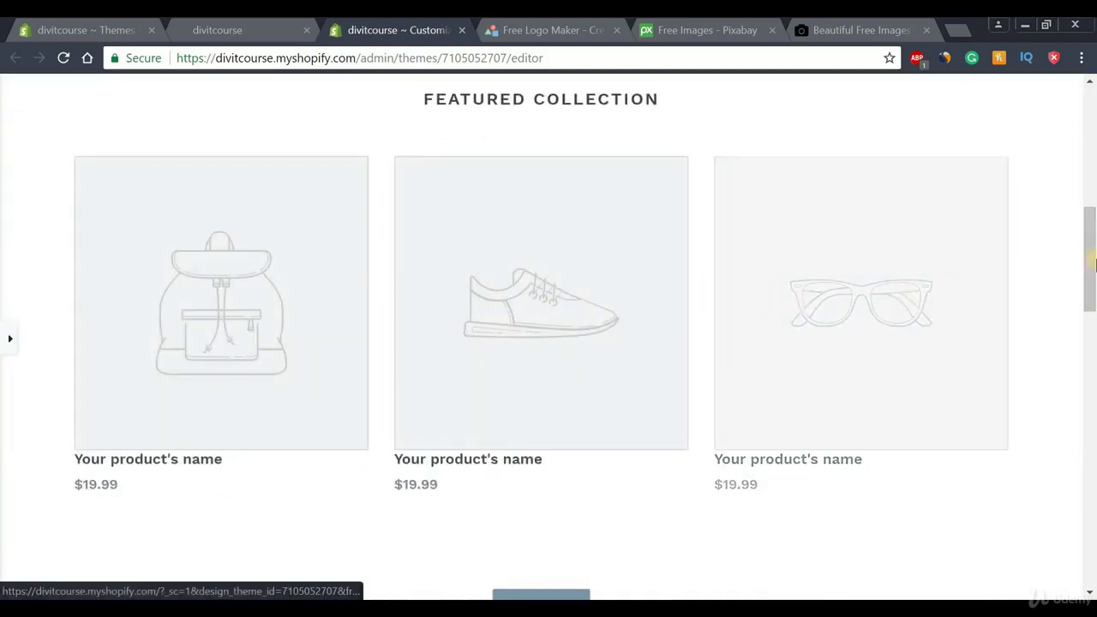
drag(1092, 273, 1094, 283)
scroll(514, 417, down, 1)
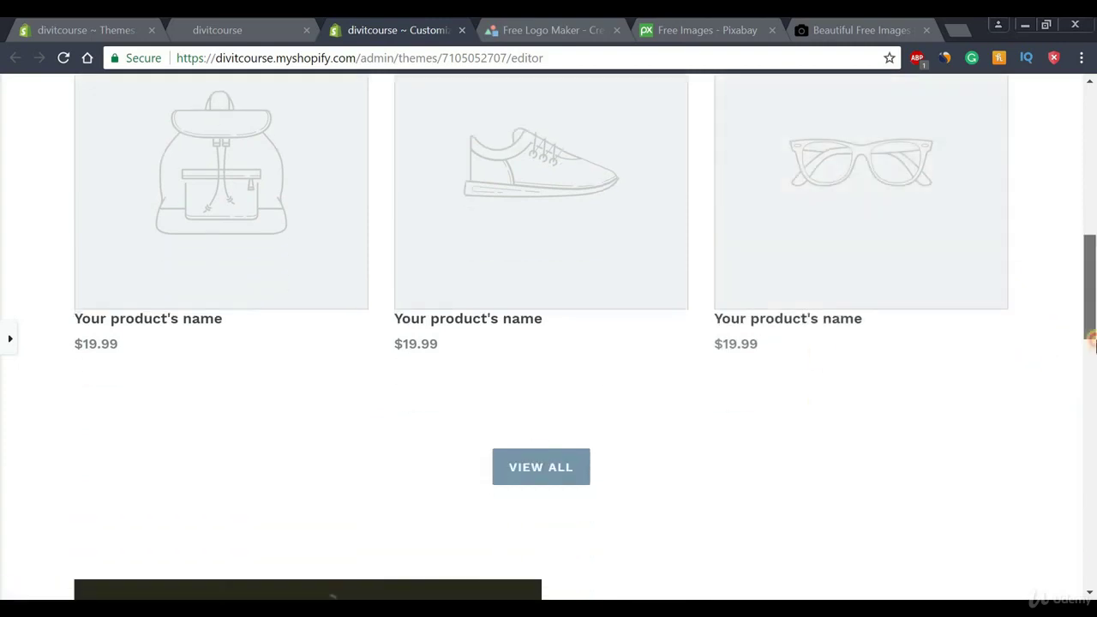
drag(1090, 334, 1088, 411)
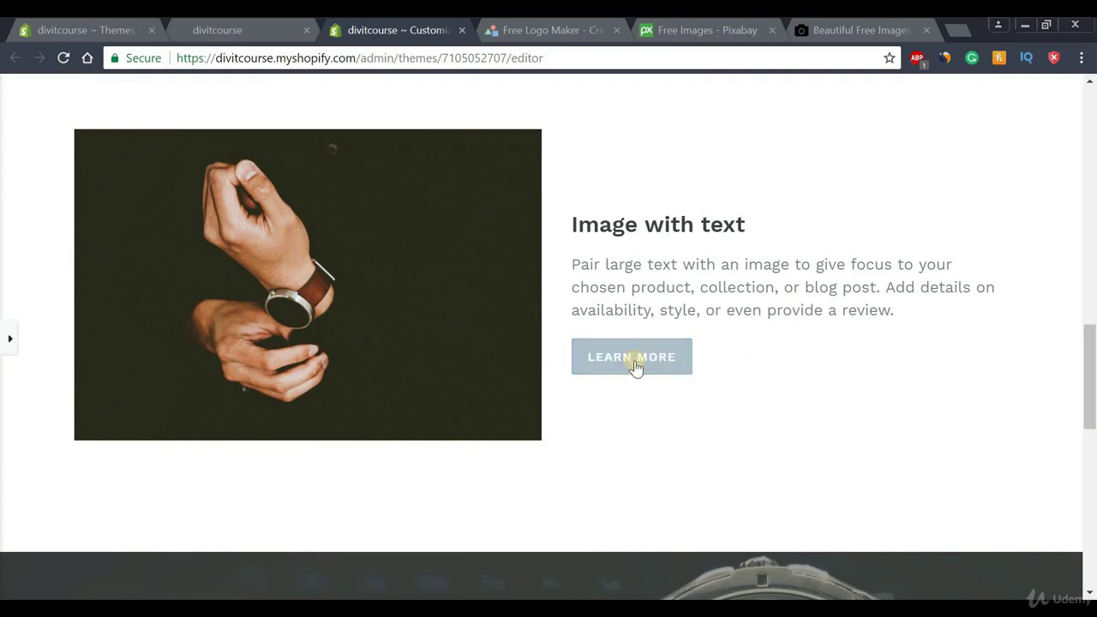
scroll(623, 363, down, 5)
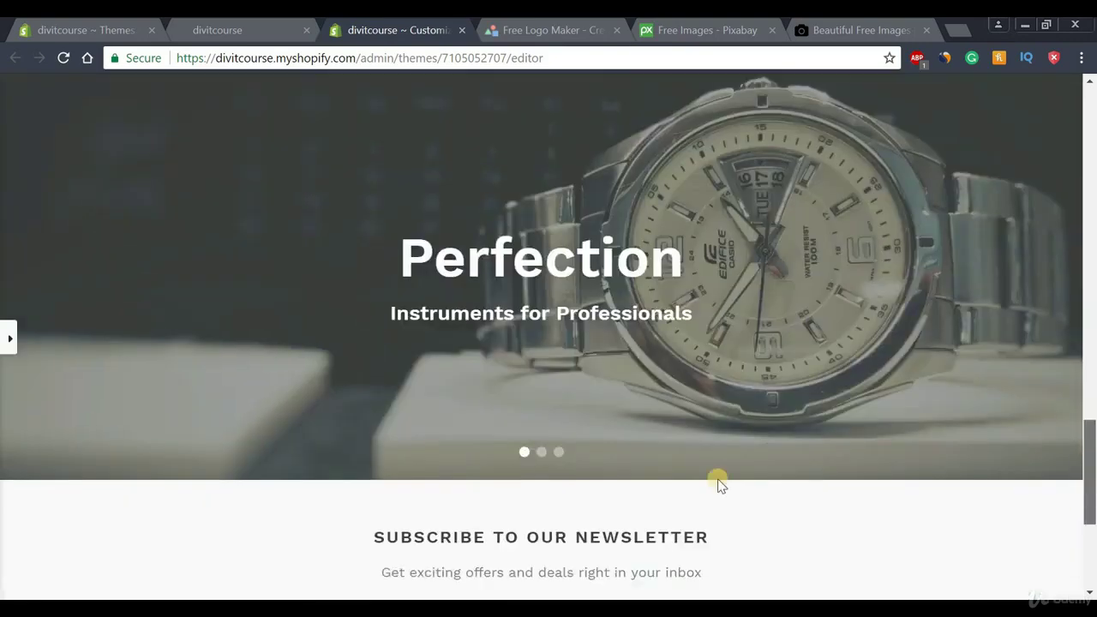
drag(1092, 448, 1094, 110)
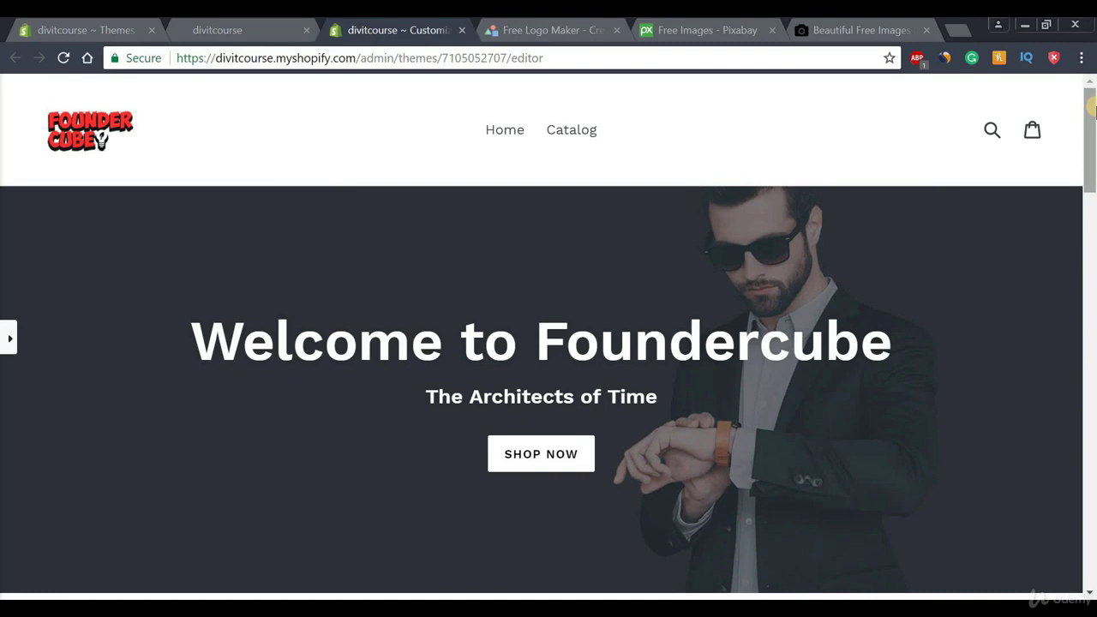